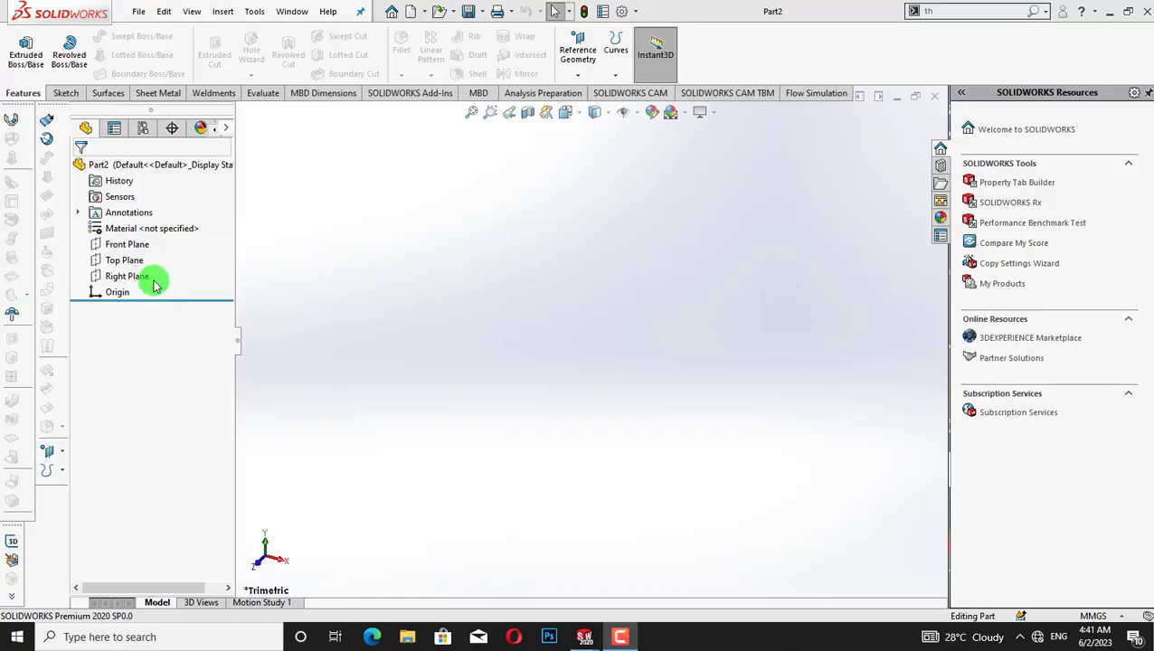
Step: Start a sketch on the Top Plane and draw a 3-point arc near the origin
{"action": "left_click", "coordinate": [123, 259]}
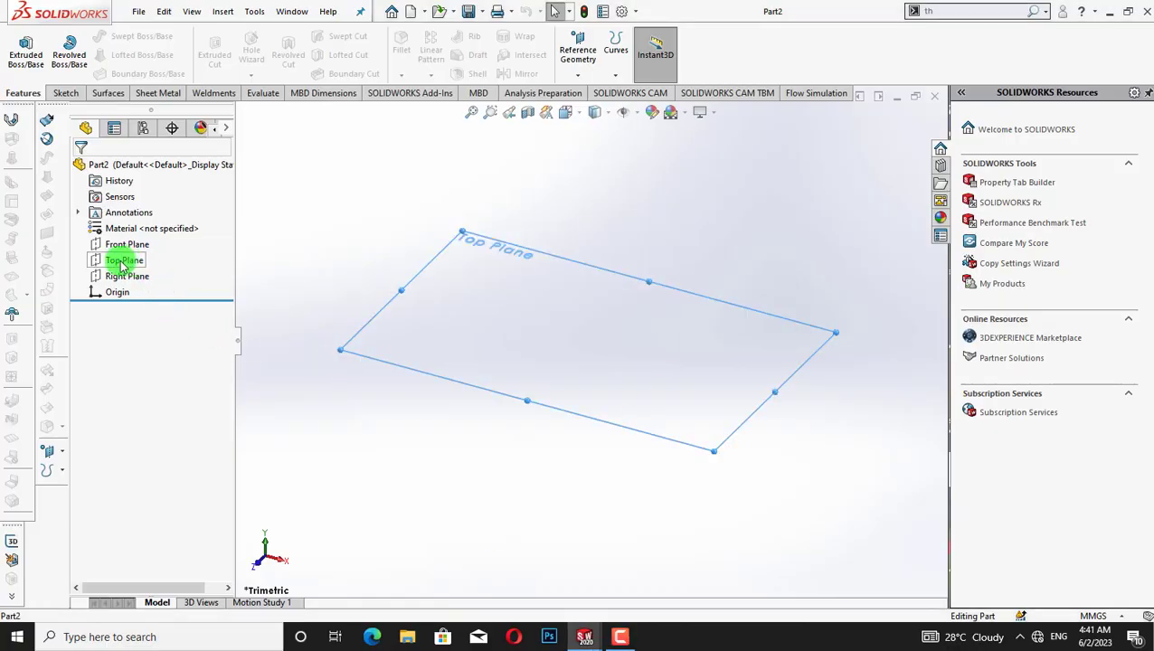
{"action": "right_click", "coordinate": [126, 260]}
{"action": "left_click", "coordinate": [136, 244]}
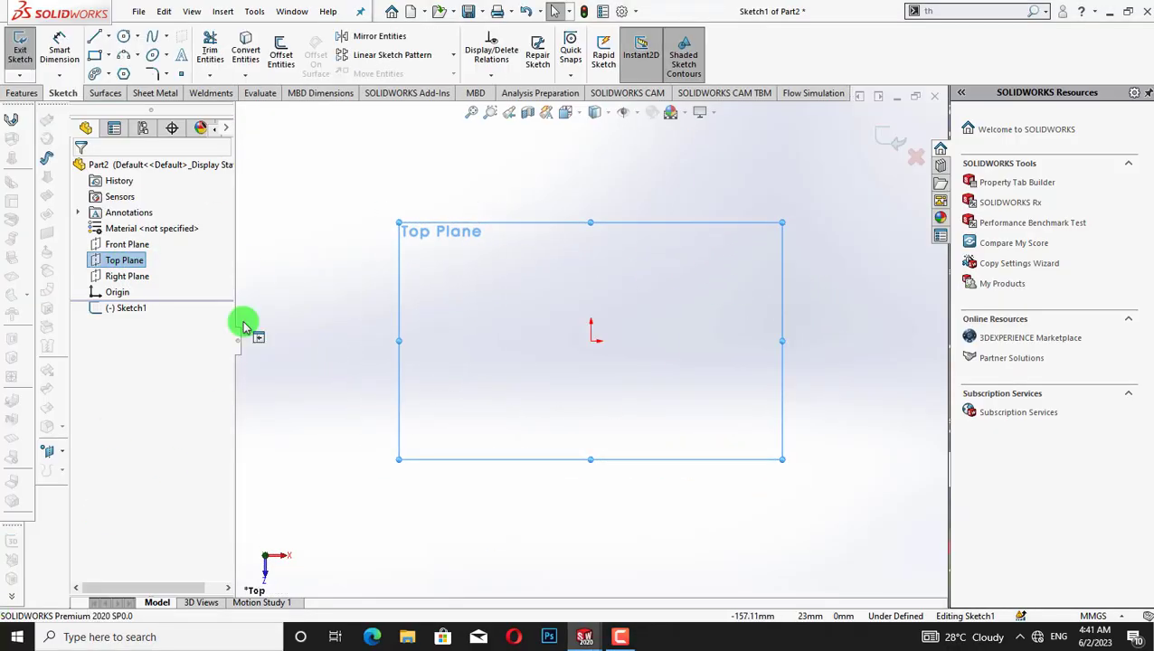
{"action": "left_click", "coordinate": [123, 56]}
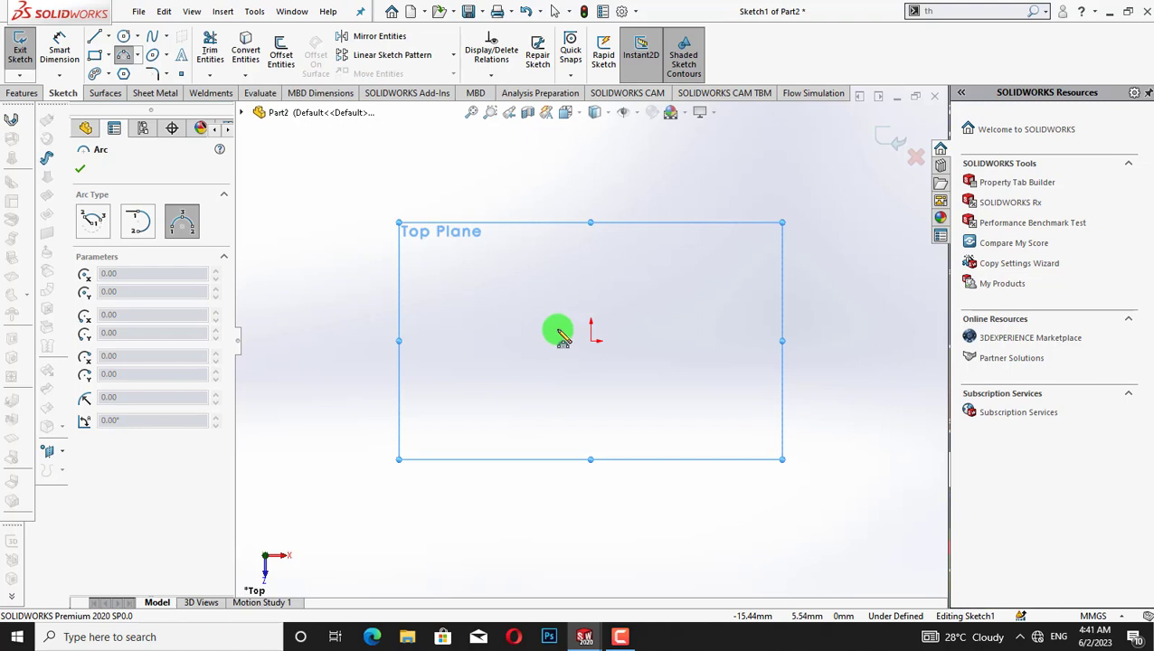
{"action": "left_click_drag", "start_coordinate": [558, 332], "coordinate": [605, 347]}
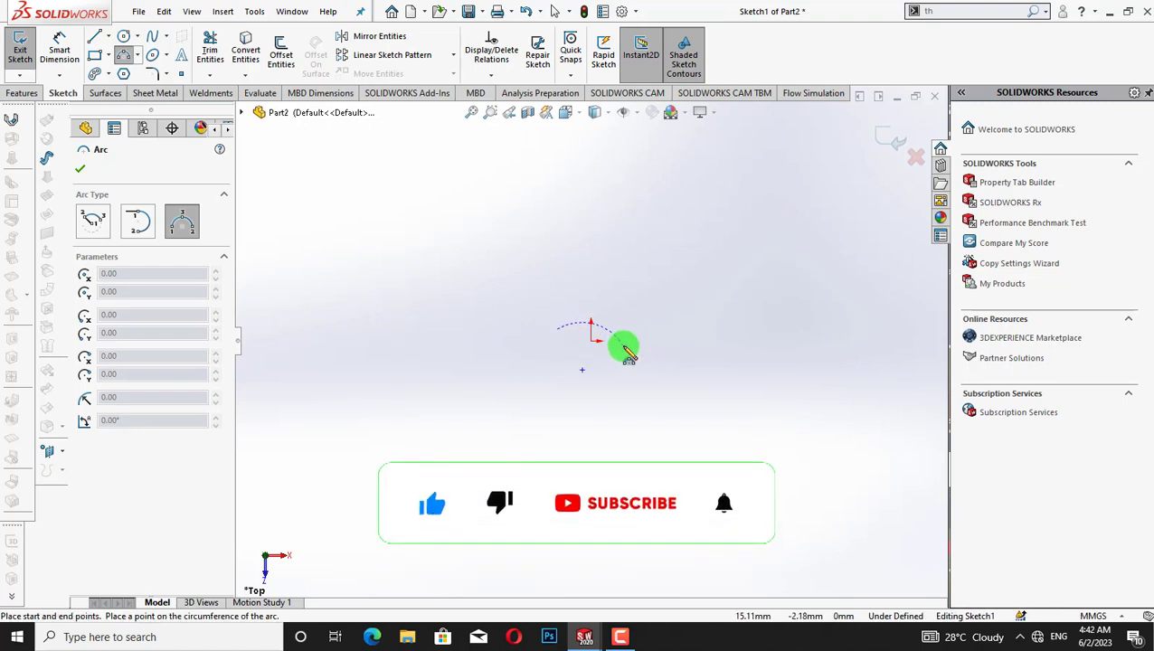
{"action": "left_click", "coordinate": [598, 346]}
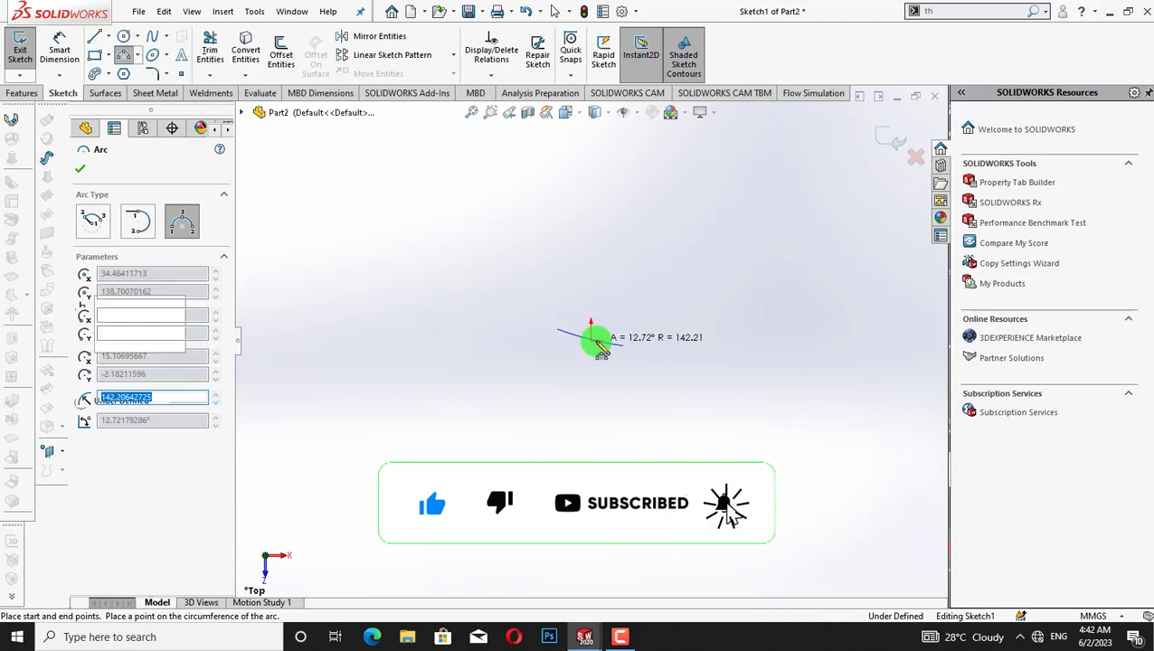
{"action": "key", "text": "Escape"}
Step: Reshape the arc, dimension its endpoints 30 mm apart, and close Sketch1
{"action": "left_click_drag", "start_coordinate": [558, 333], "coordinate": [558, 340]}
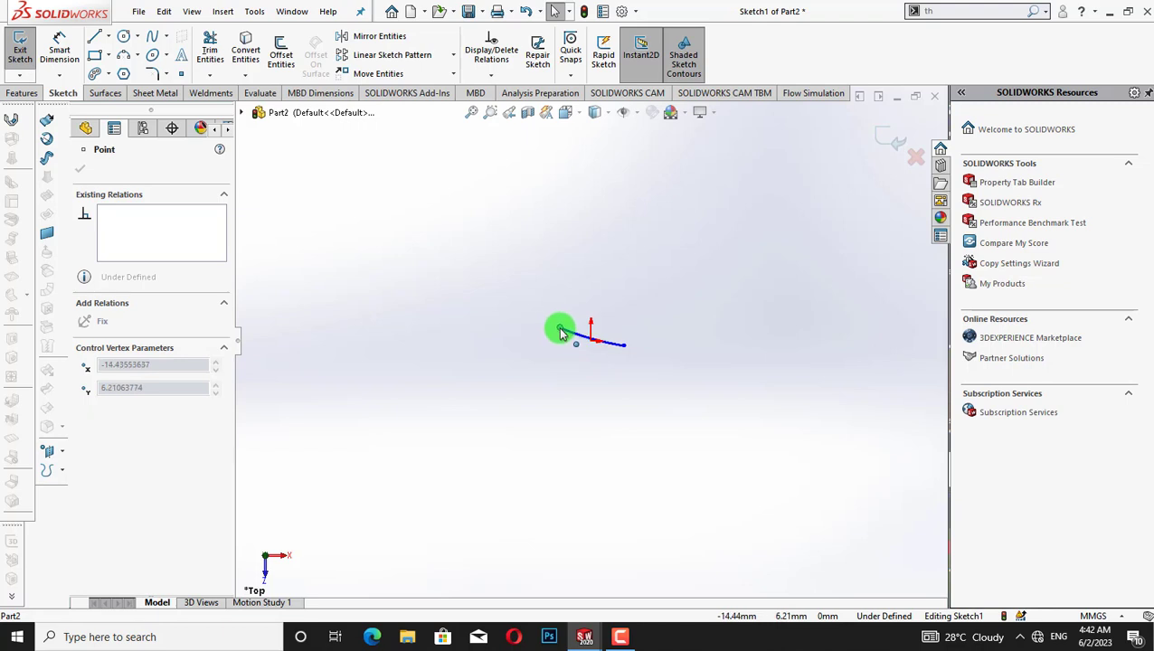
{"action": "left_click_drag", "start_coordinate": [561, 333], "coordinate": [561, 328]}
{"action": "left_click", "coordinate": [754, 367]}
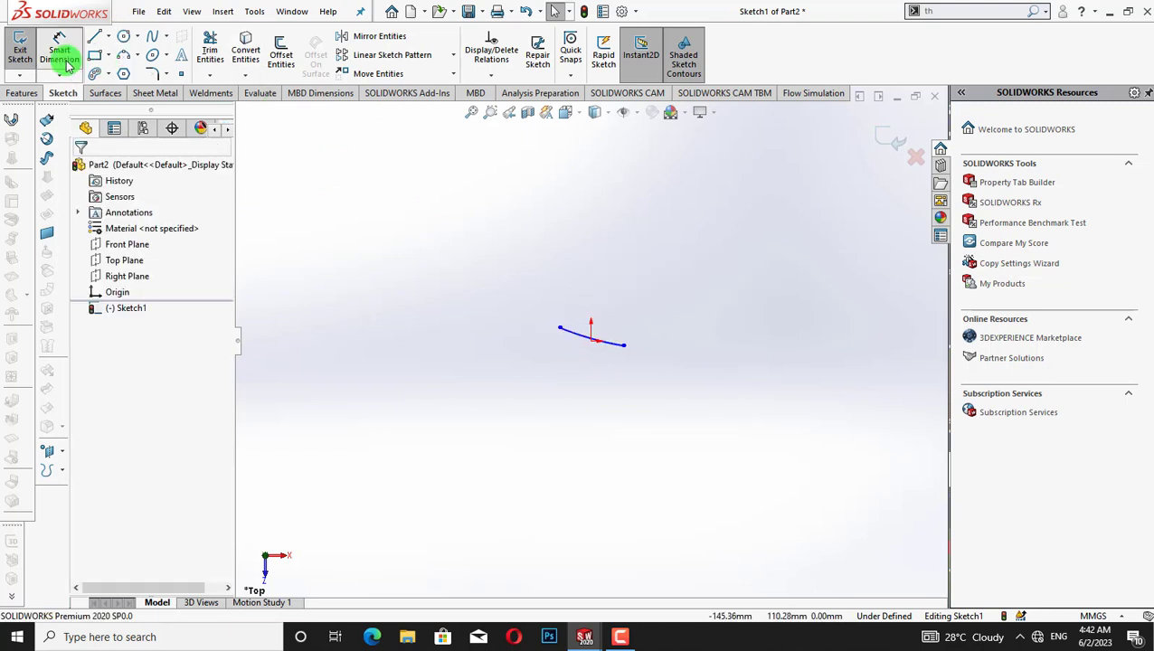
{"action": "left_click", "coordinate": [562, 328]}
{"action": "left_click", "coordinate": [623, 346]}
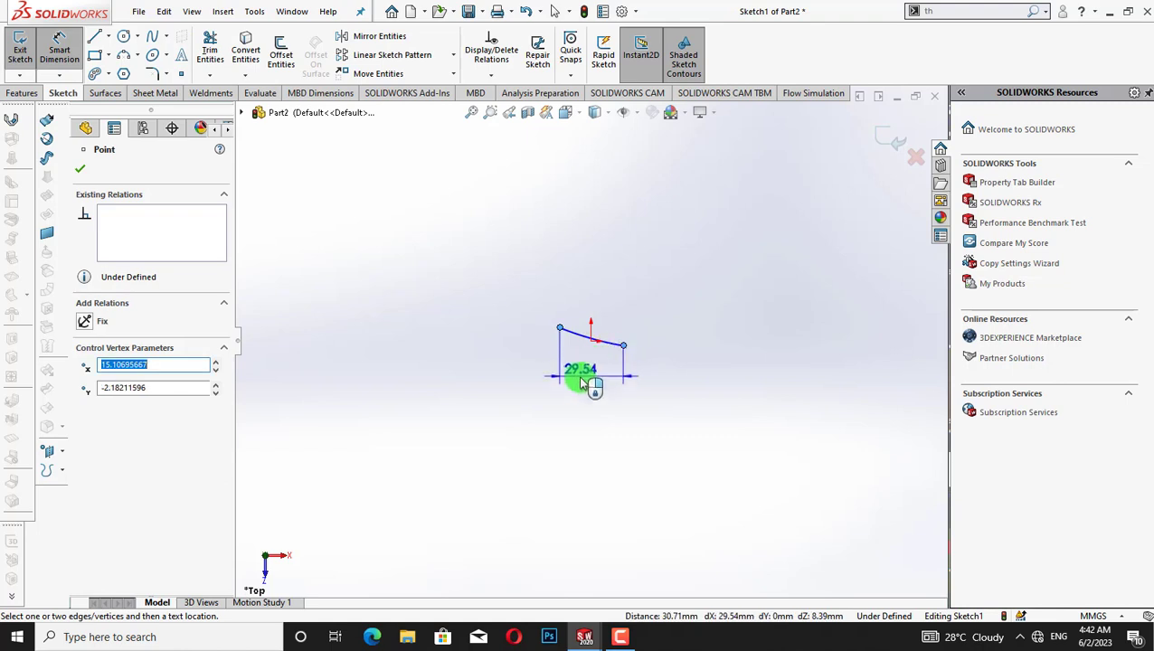
{"action": "left_click", "coordinate": [493, 389]}
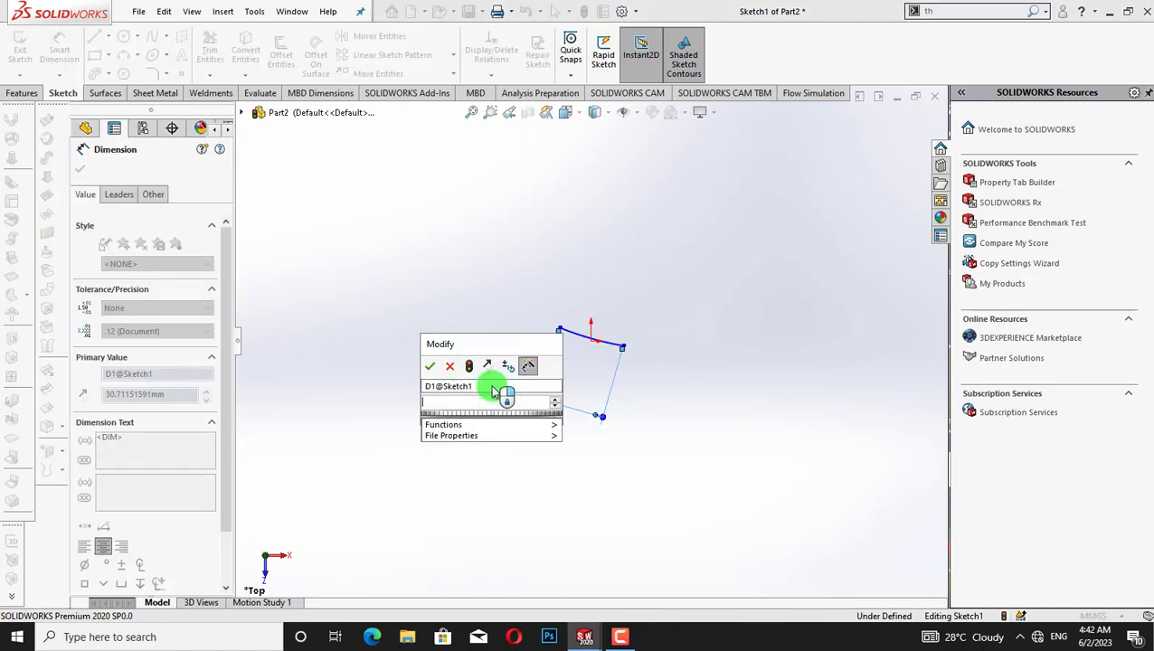
{"action": "type", "text": "30"}
{"action": "key", "text": "Return"}
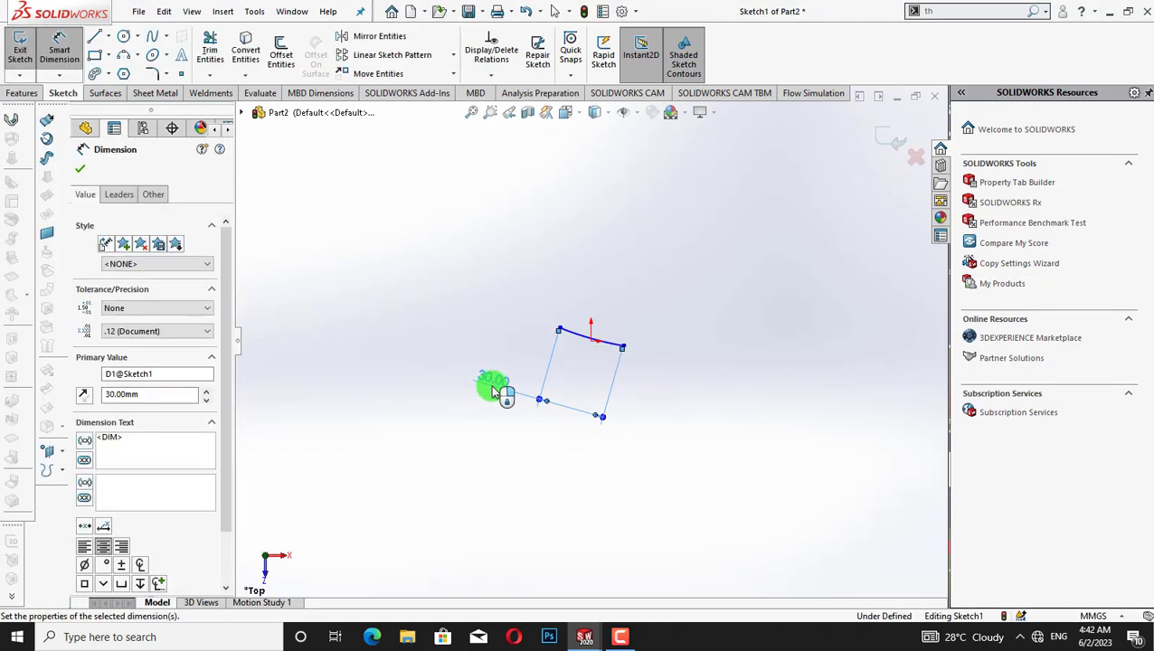
{"action": "left_click", "coordinate": [81, 173]}
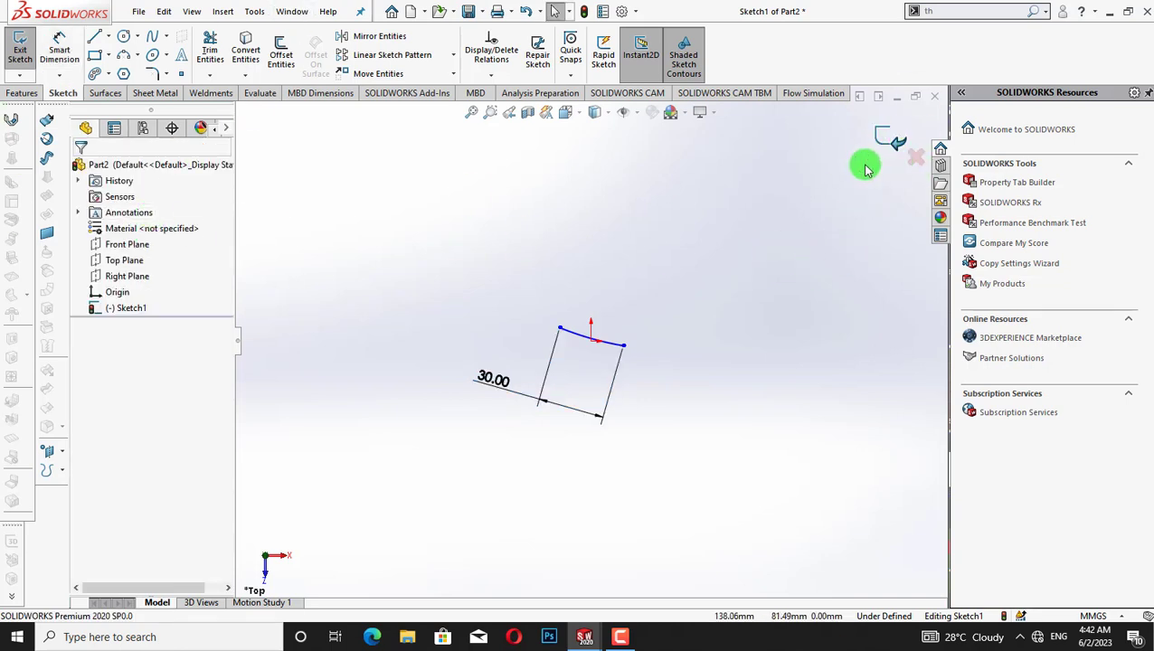
{"action": "left_click", "coordinate": [889, 140]}
Step: Create reference Plane1 offset 200 mm from the Top Plane
{"action": "left_click", "coordinate": [63, 93]}
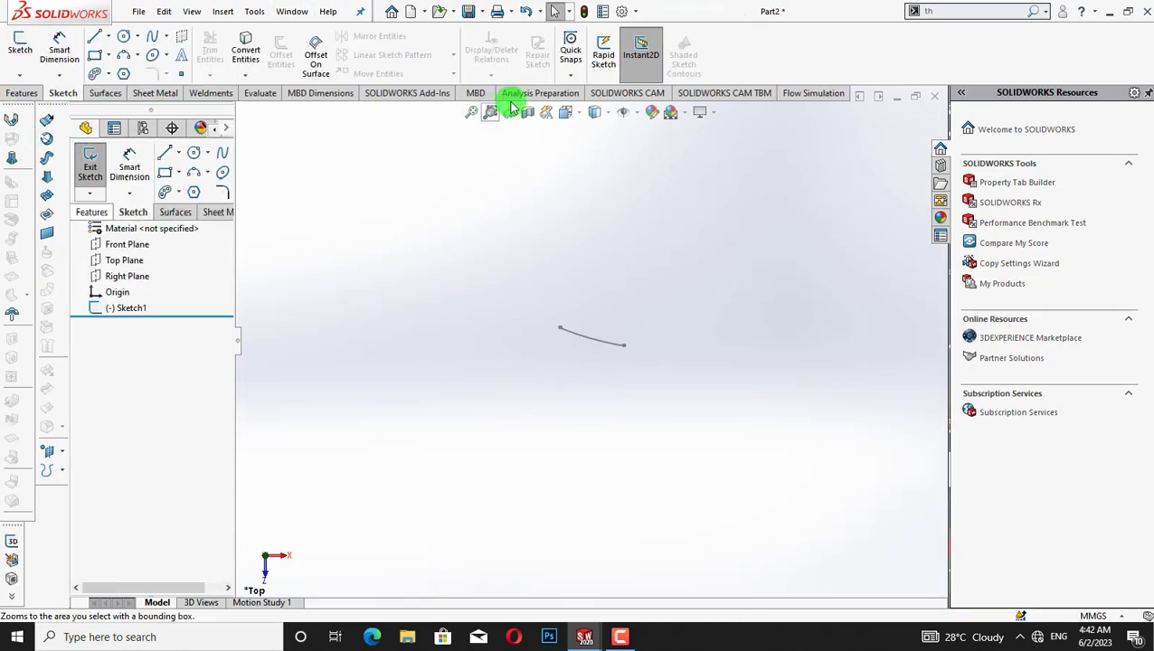
{"action": "left_click", "coordinate": [22, 93]}
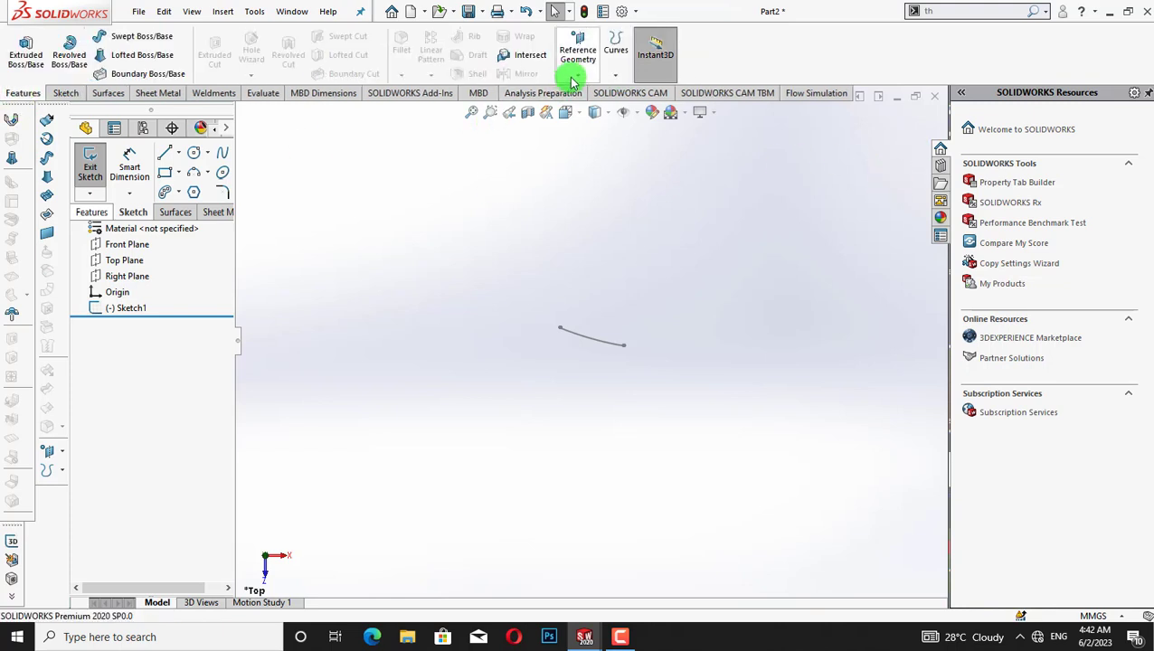
{"action": "left_click", "coordinate": [578, 52]}
{"action": "left_click", "coordinate": [597, 128]}
{"action": "left_click", "coordinate": [241, 113]}
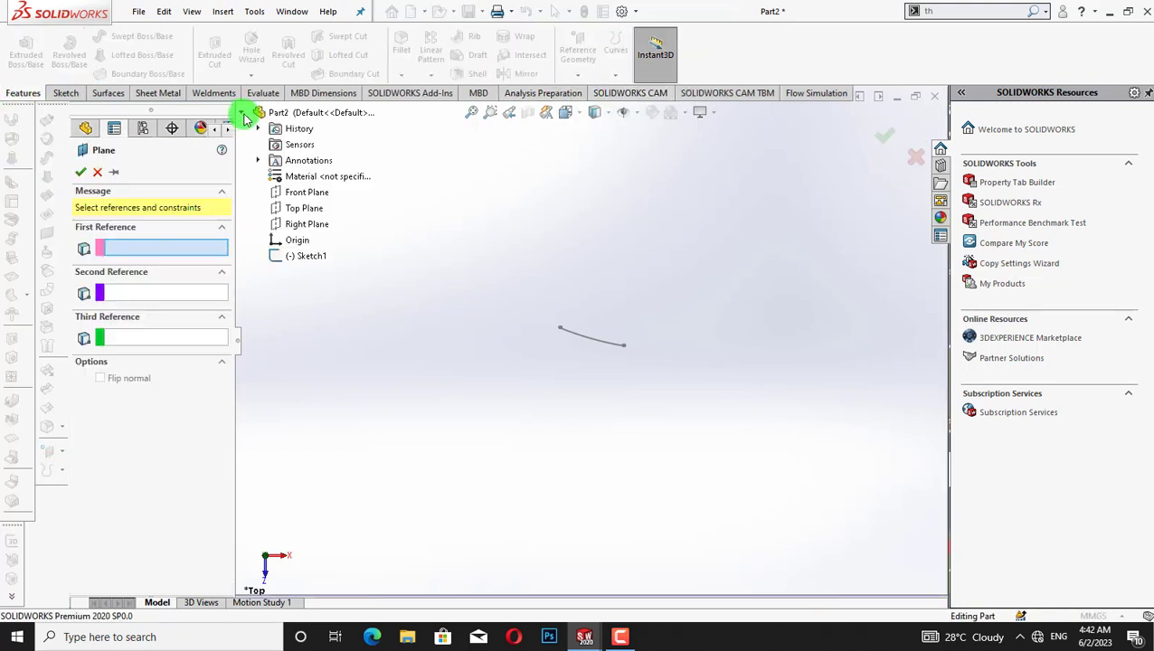
{"action": "left_click", "coordinate": [304, 208]}
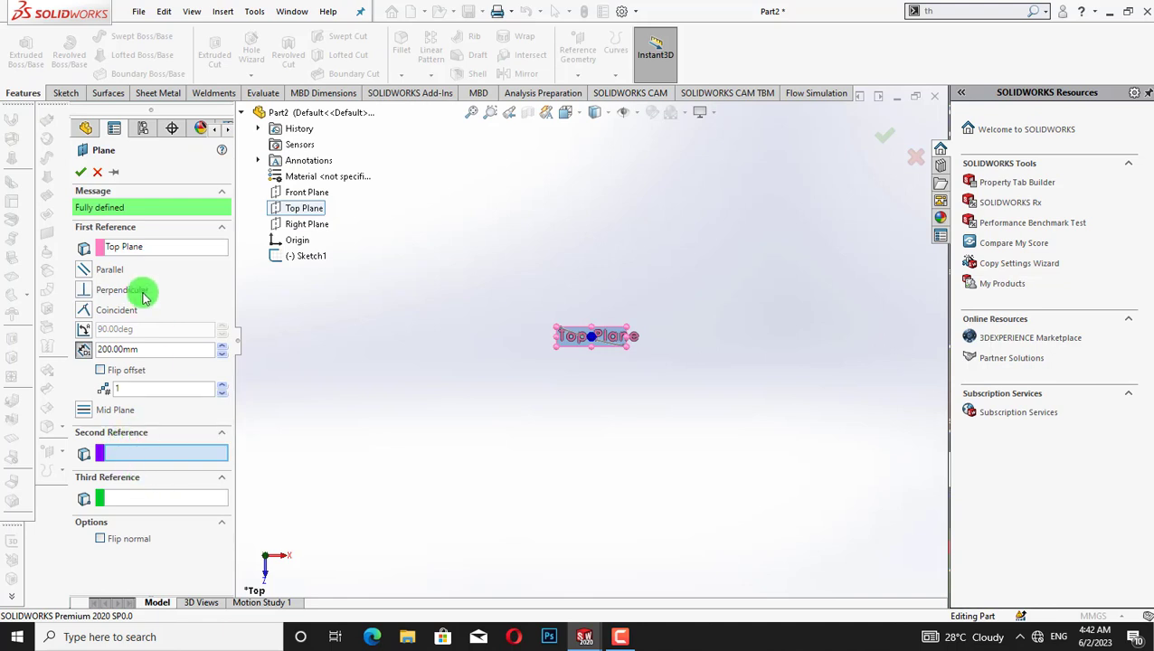
{"action": "left_click", "coordinate": [80, 173]}
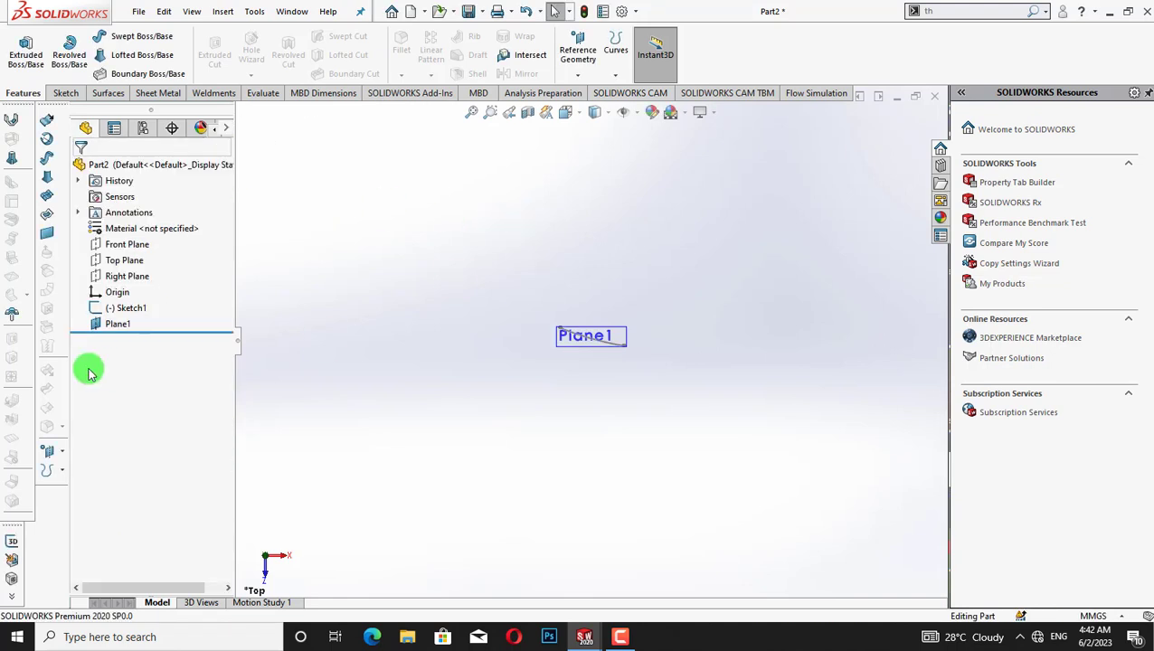
Step: Start a sketch on Plane1 and convert the Sketch1 arc into it
{"action": "right_click", "coordinate": [105, 325]}
{"action": "left_click", "coordinate": [132, 306]}
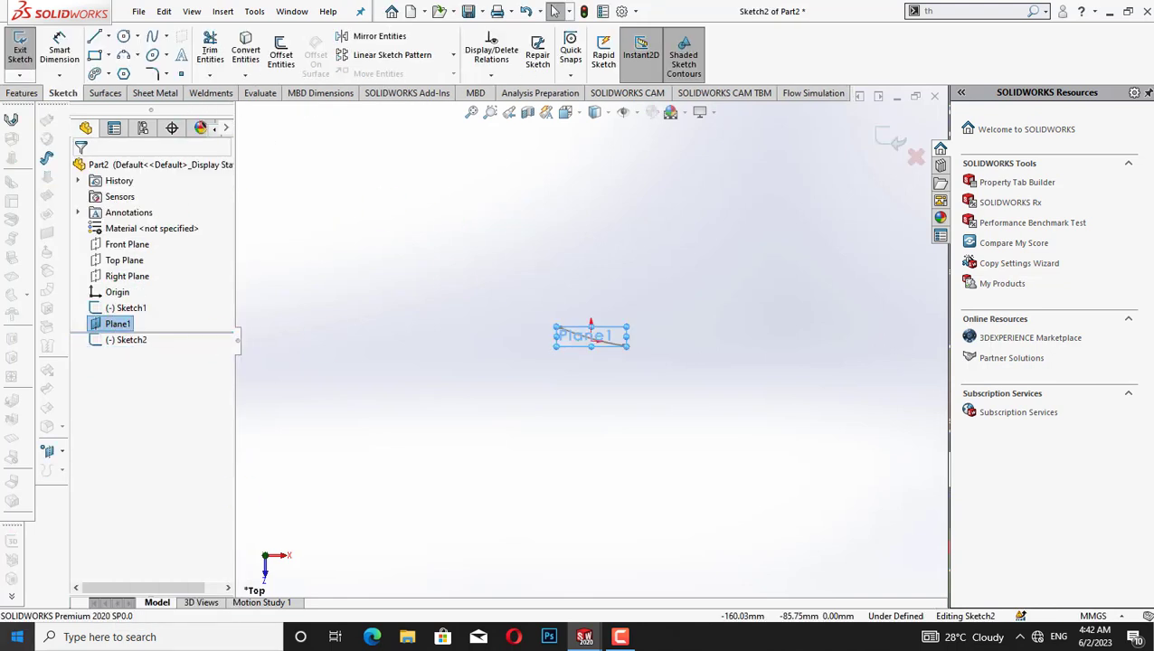
{"action": "left_click", "coordinate": [244, 55]}
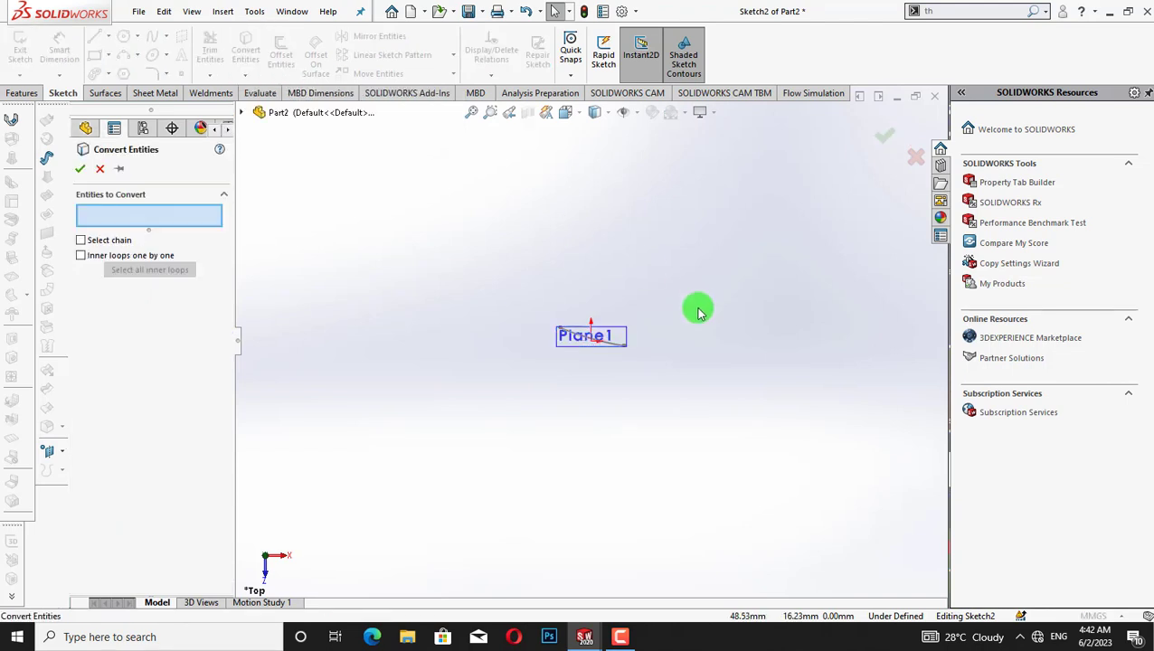
{"action": "left_click", "coordinate": [616, 350]}
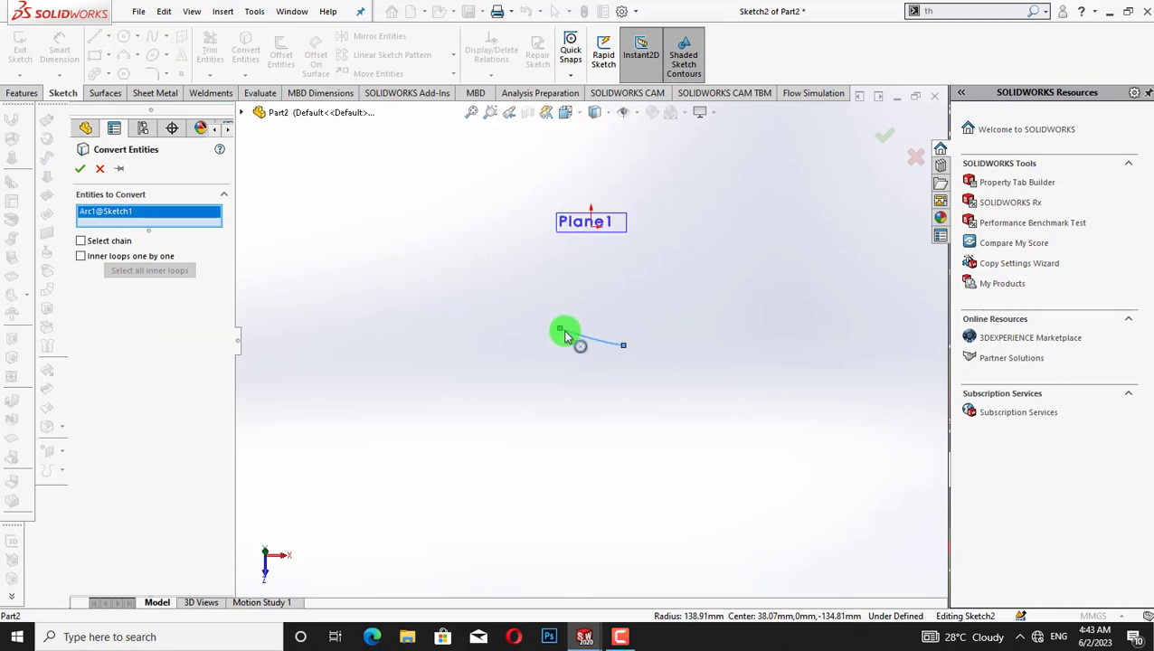
{"action": "left_click", "coordinate": [81, 172]}
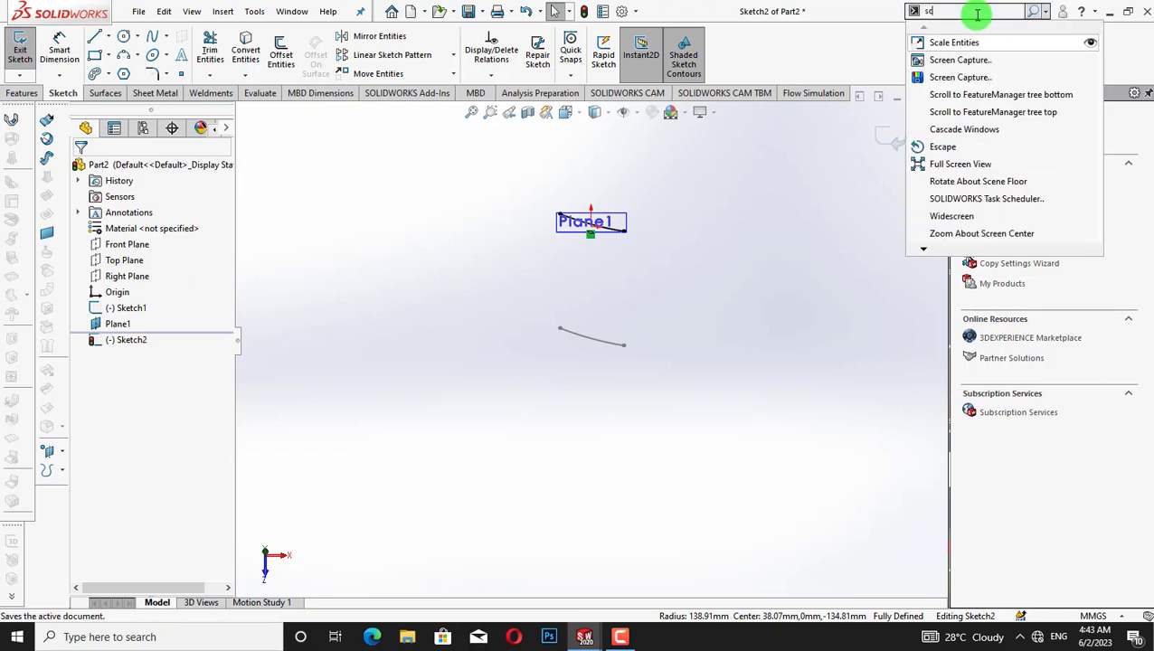
Step: Scale the copied arc by a factor of 3 about a chosen point
{"action": "type", "text": "c"}
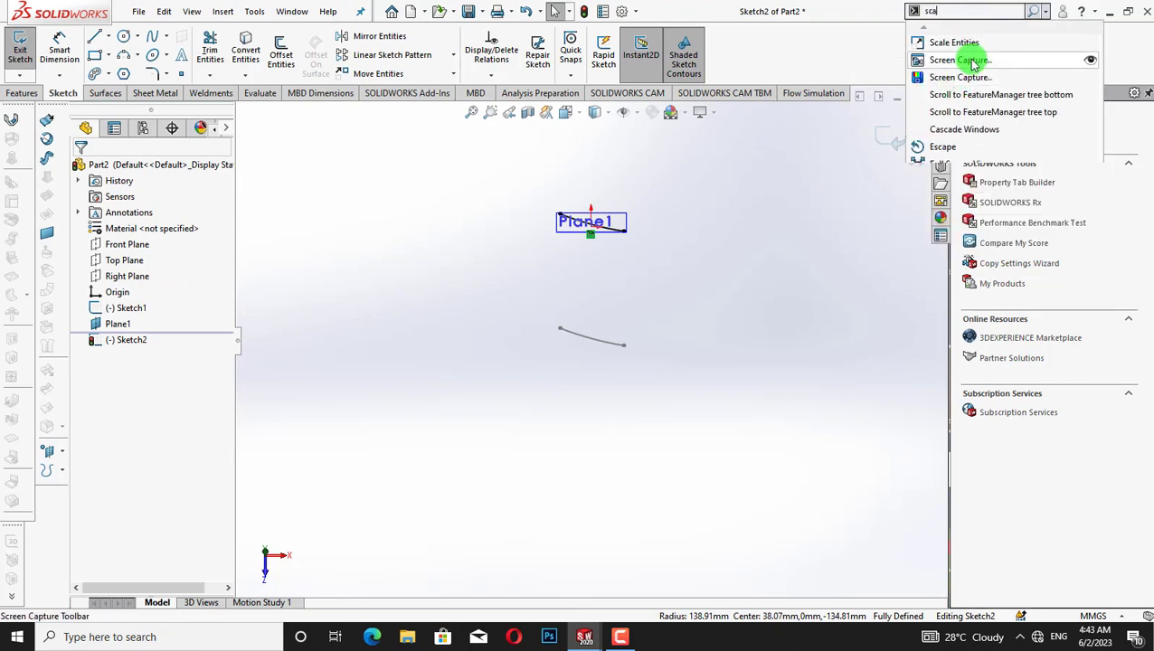
{"action": "type", "text": "a"}
{"action": "left_click", "coordinate": [957, 42]}
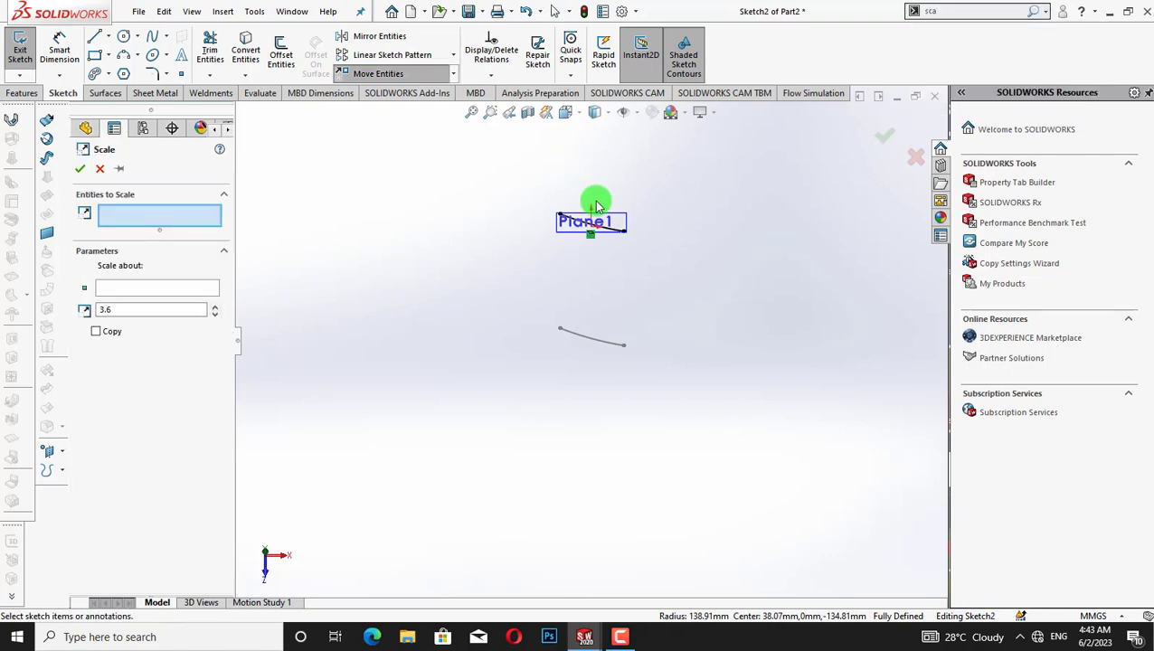
{"action": "left_click", "coordinate": [610, 242]}
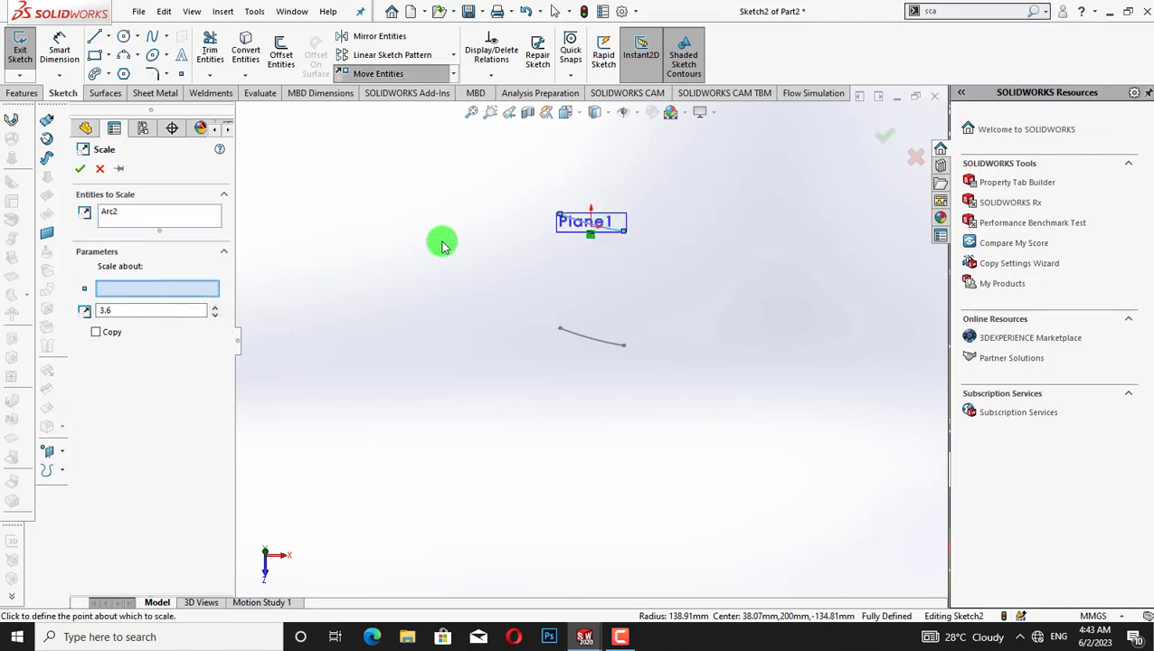
{"action": "left_click", "coordinate": [590, 225]}
{"action": "type", "text": "3"}
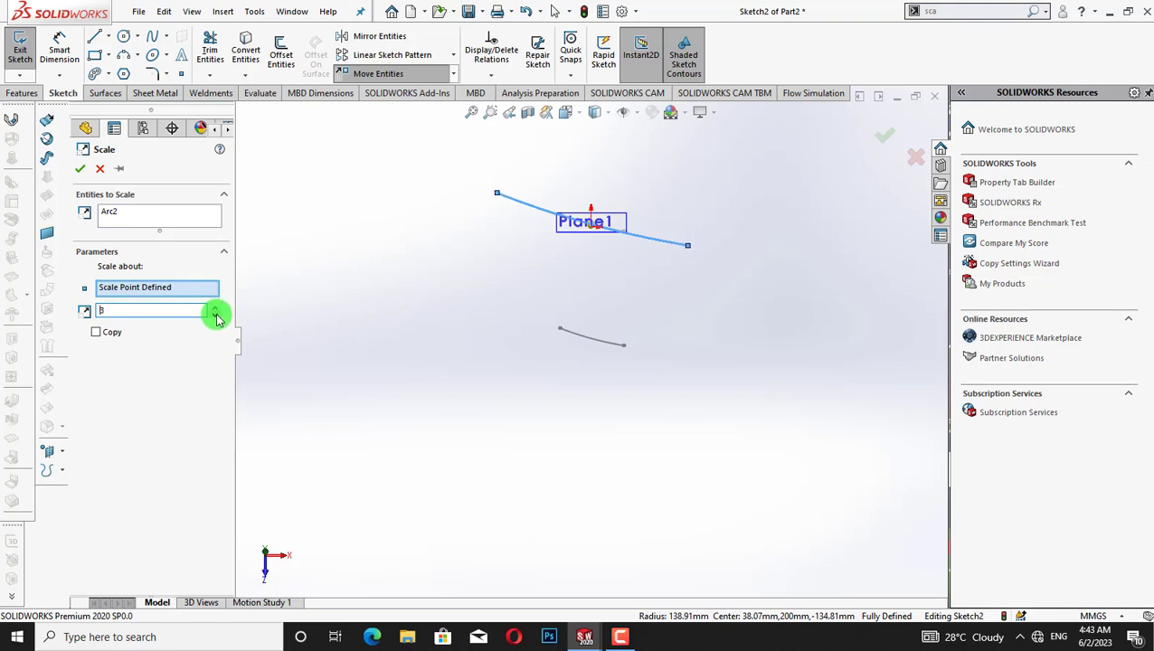
{"action": "left_click", "coordinate": [87, 175]}
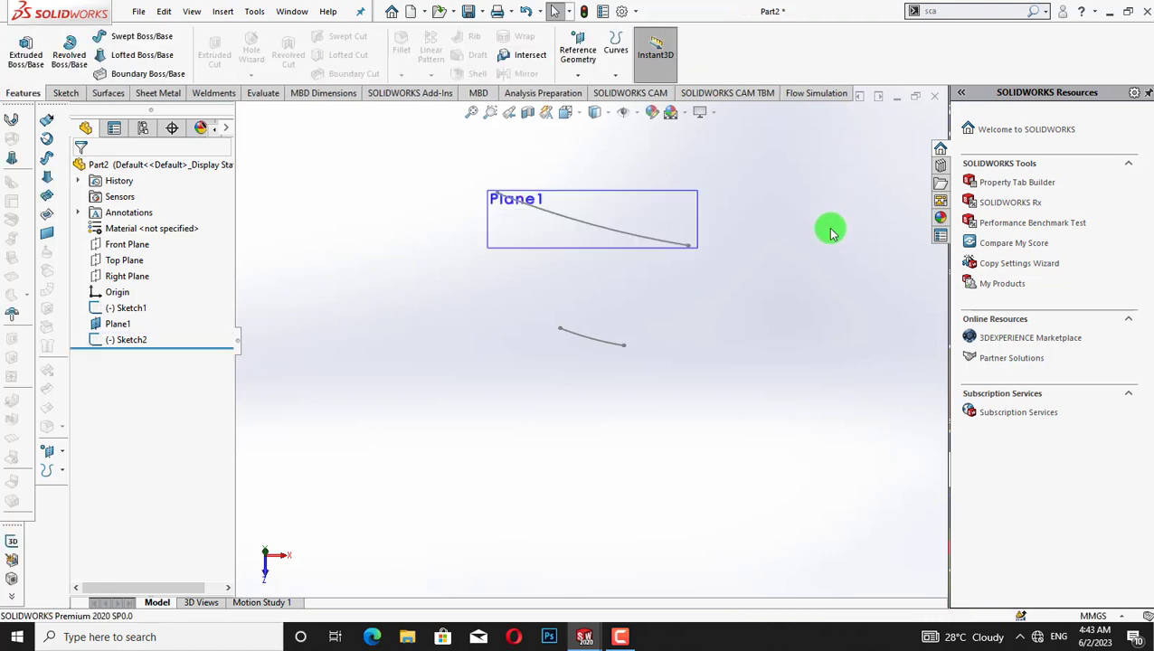
Step: Loft a surface between the Sketch1 and Sketch2 arcs, then view normal to the Top Plane
{"action": "left_click", "coordinate": [54, 181]}
{"action": "left_click", "coordinate": [575, 336]}
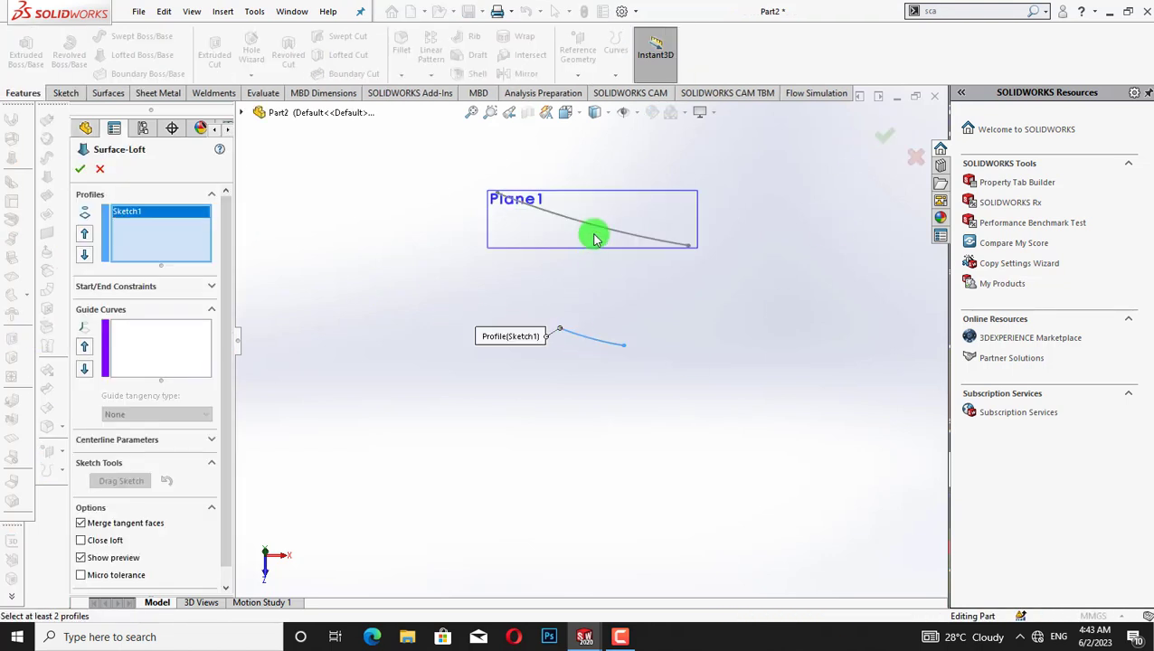
{"action": "left_click", "coordinate": [594, 239]}
{"action": "left_click_drag", "start_coordinate": [560, 333], "coordinate": [618, 365]}
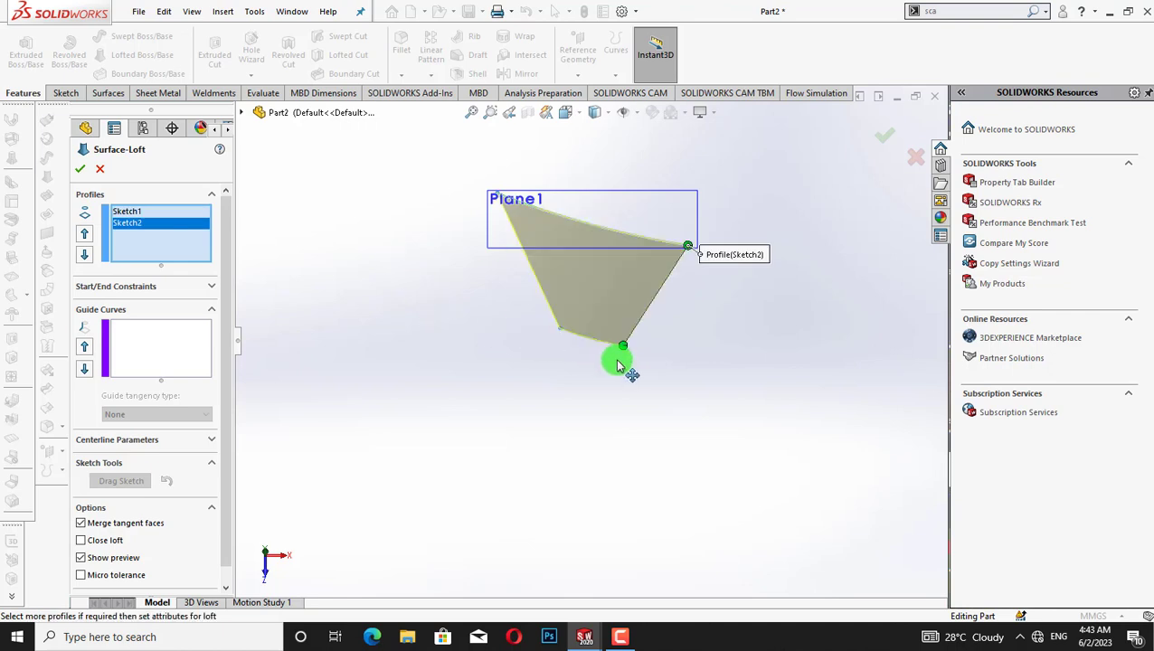
{"action": "left_click", "coordinate": [79, 170]}
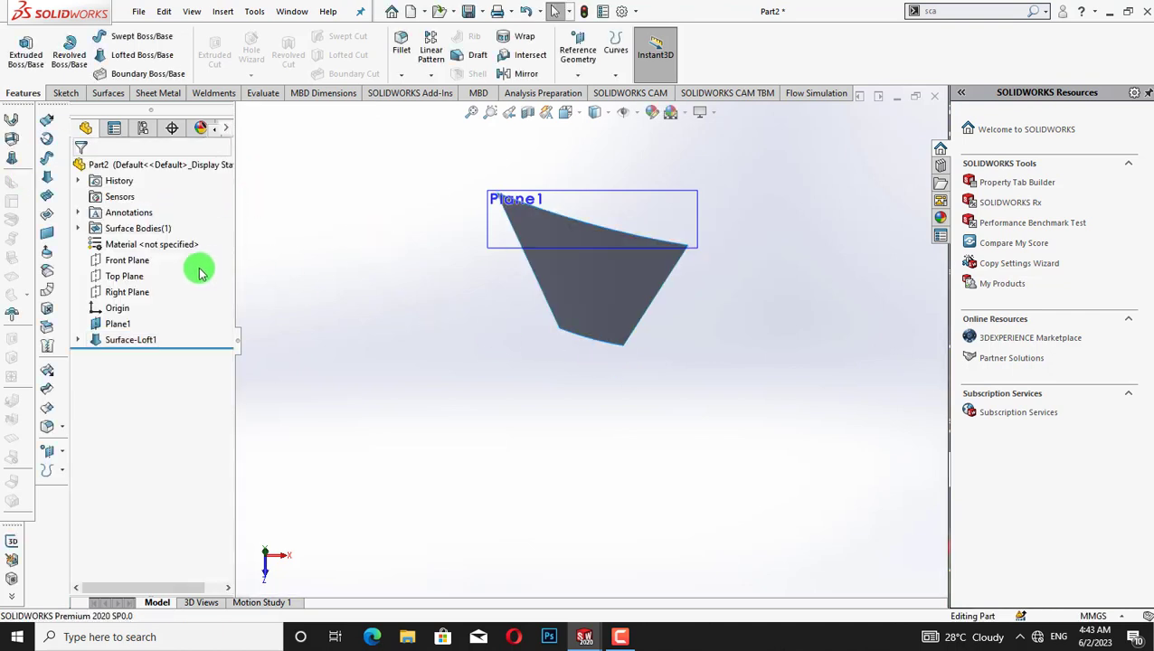
{"action": "right_click", "coordinate": [120, 277]}
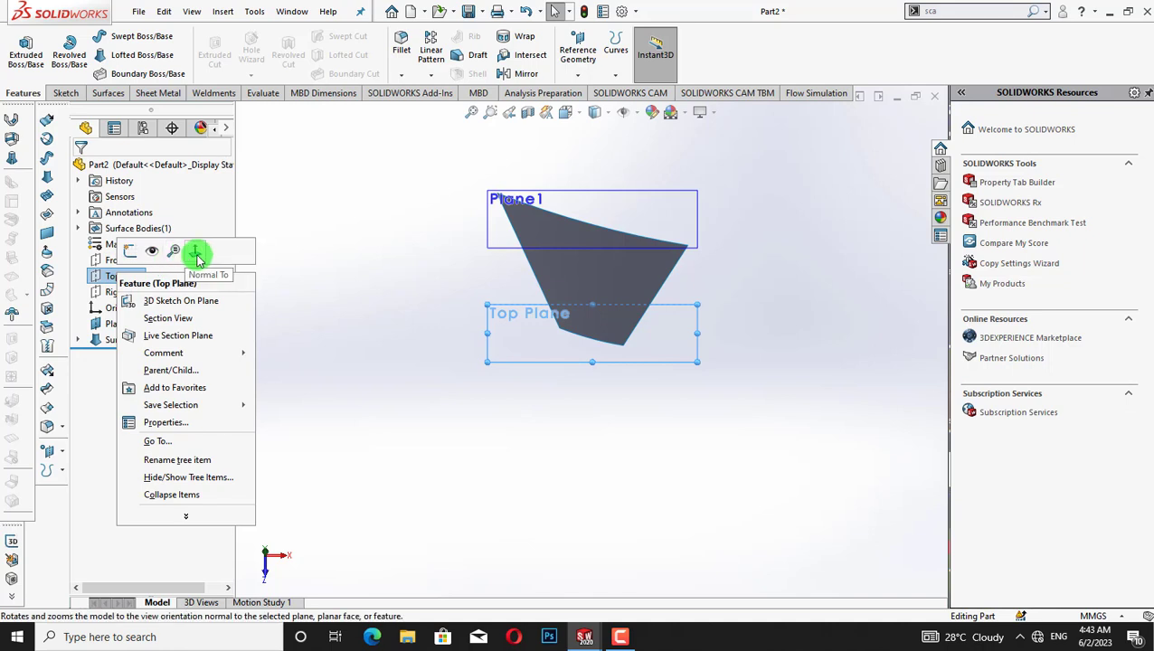
{"action": "left_click", "coordinate": [197, 257]}
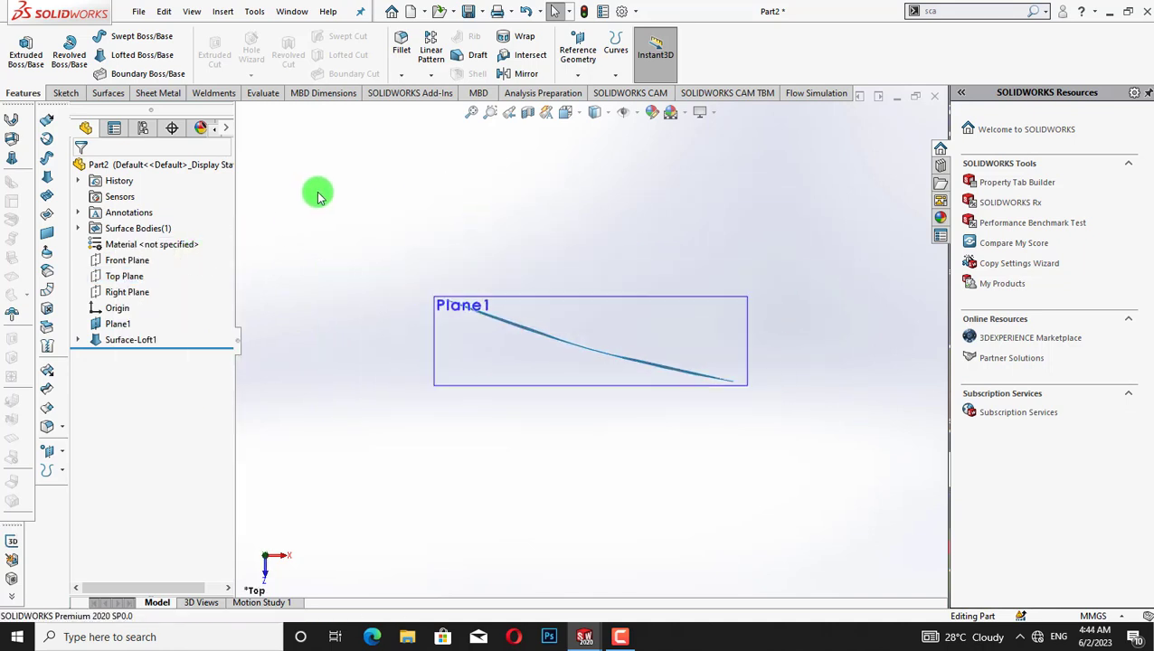
Step: Sketch a centerline on the Top Plane running down from the origin
{"action": "right_click", "coordinate": [124, 276]}
{"action": "left_click", "coordinate": [203, 252]}
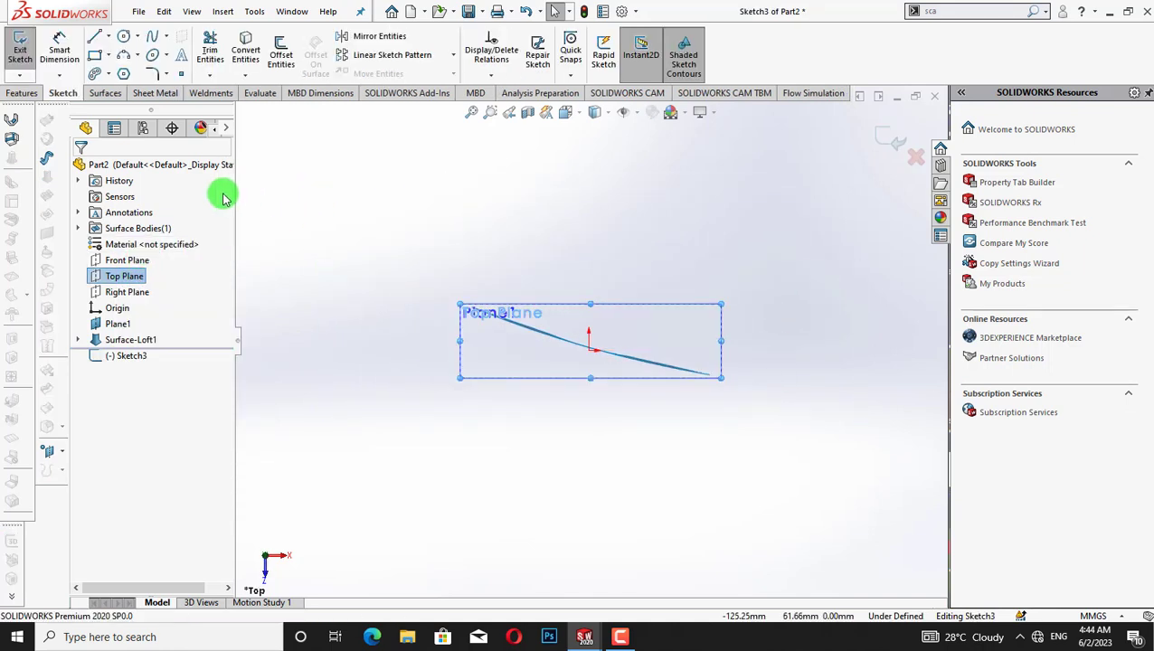
{"action": "left_click", "coordinate": [94, 39]}
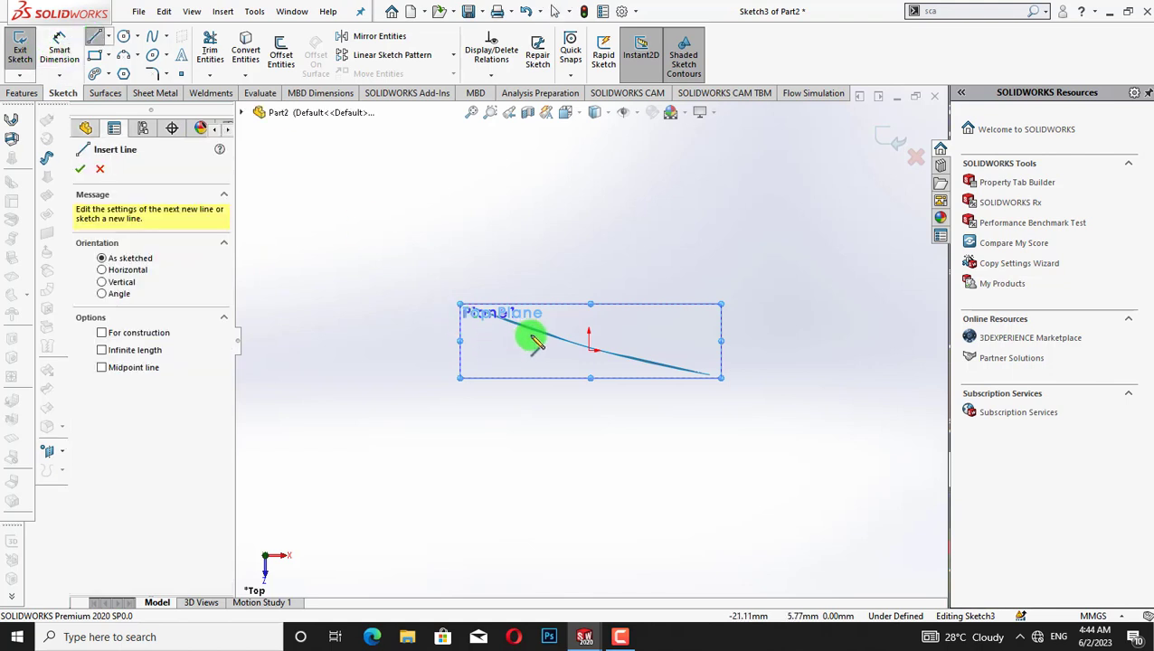
{"action": "left_click", "coordinate": [106, 41]}
{"action": "left_click", "coordinate": [118, 72]}
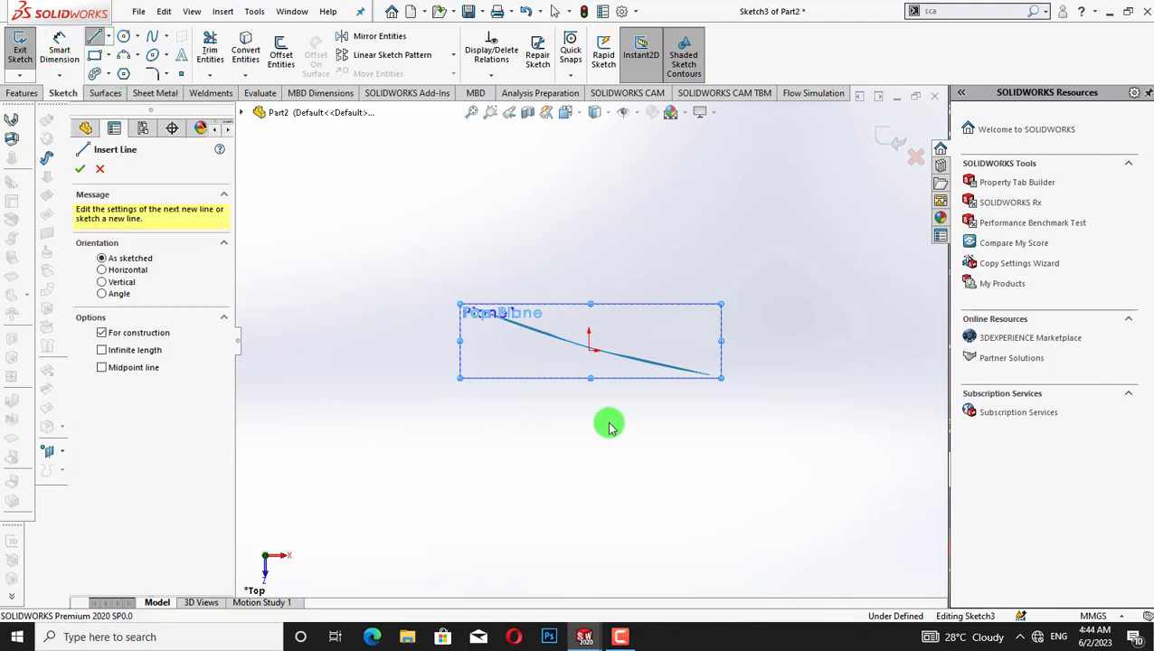
{"action": "left_click", "coordinate": [589, 351]}
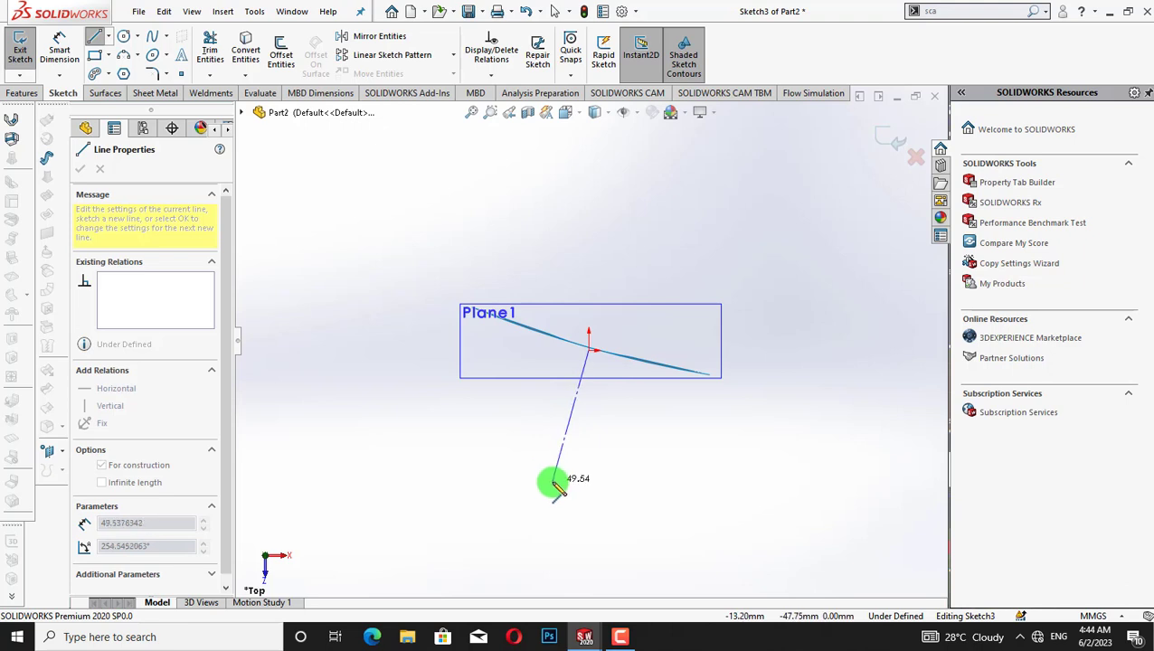
{"action": "left_click", "coordinate": [551, 488]}
{"action": "right_click", "coordinate": [660, 216]}
{"action": "left_click", "coordinate": [678, 219]}
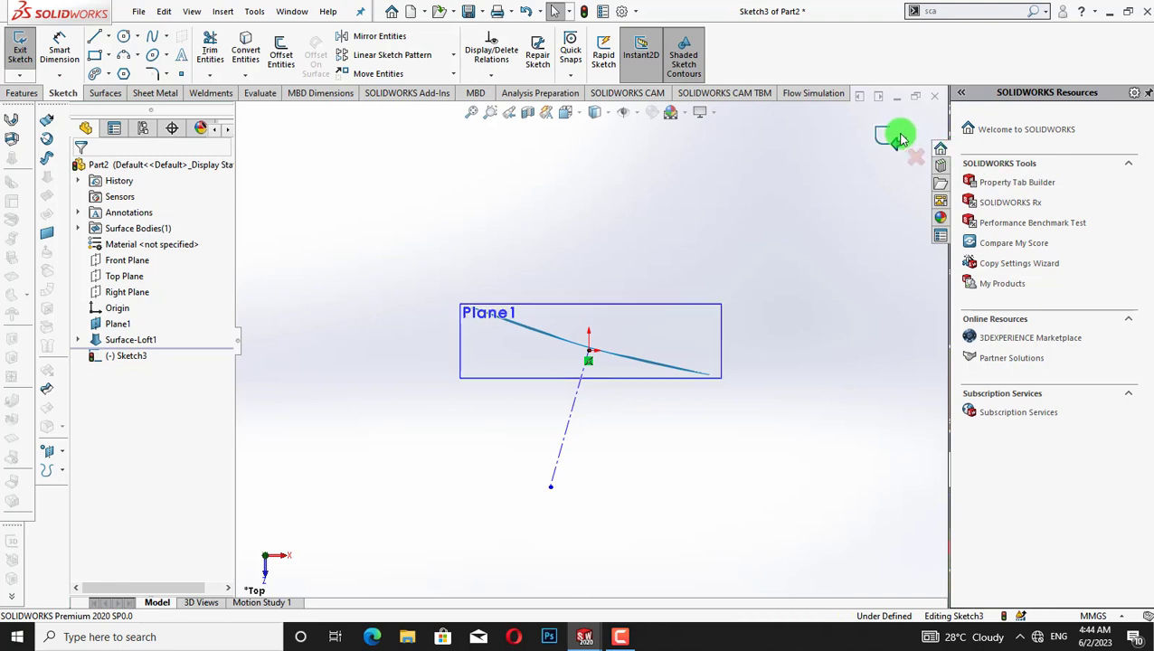
{"action": "left_click", "coordinate": [901, 137]}
Step: Create Plane2 from the centerline and its lower endpoint, then view normal to it
{"action": "left_click", "coordinate": [598, 72]}
{"action": "left_click", "coordinate": [593, 93]}
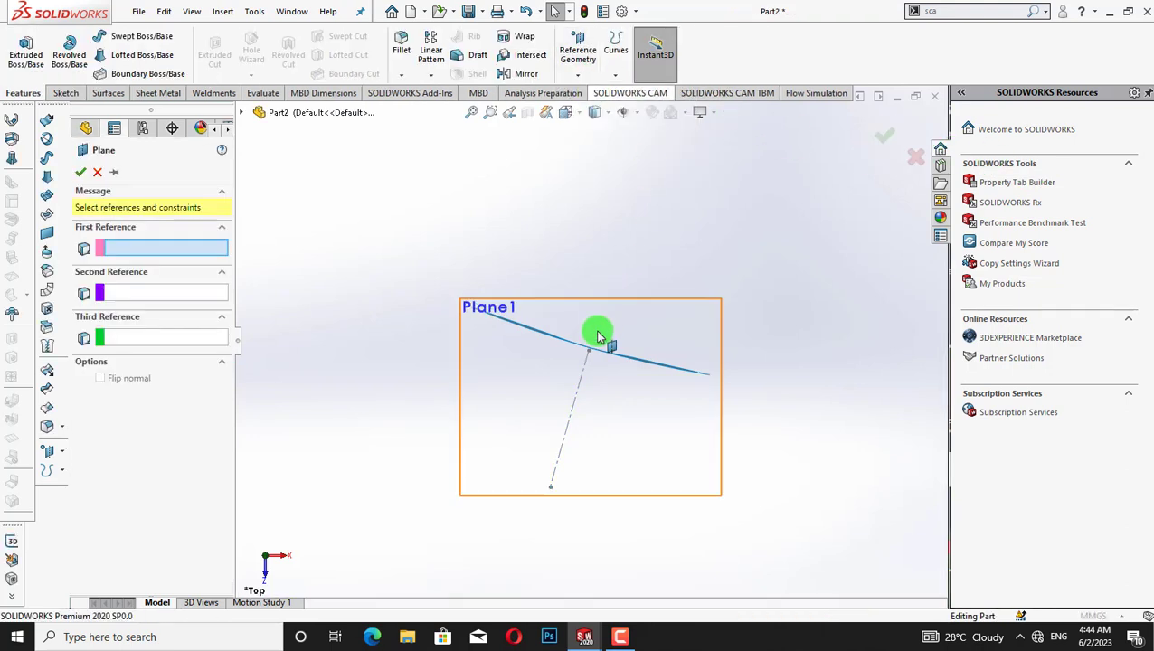
{"action": "left_click", "coordinate": [578, 399]}
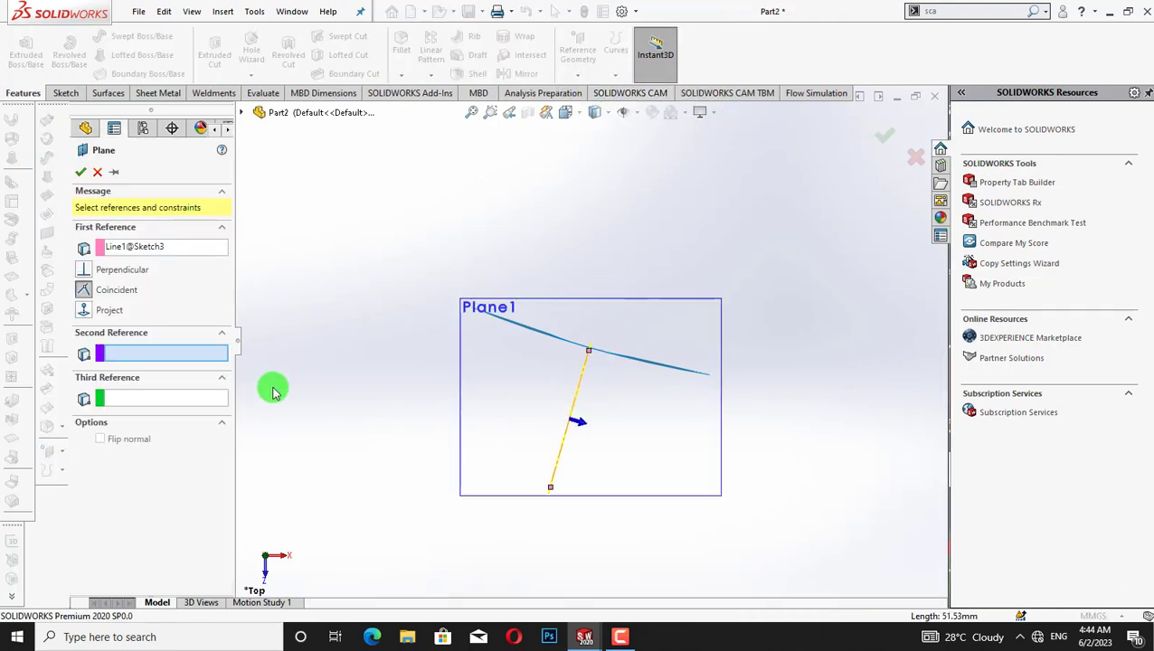
{"action": "left_click", "coordinate": [552, 492]}
{"action": "left_click", "coordinate": [83, 172]}
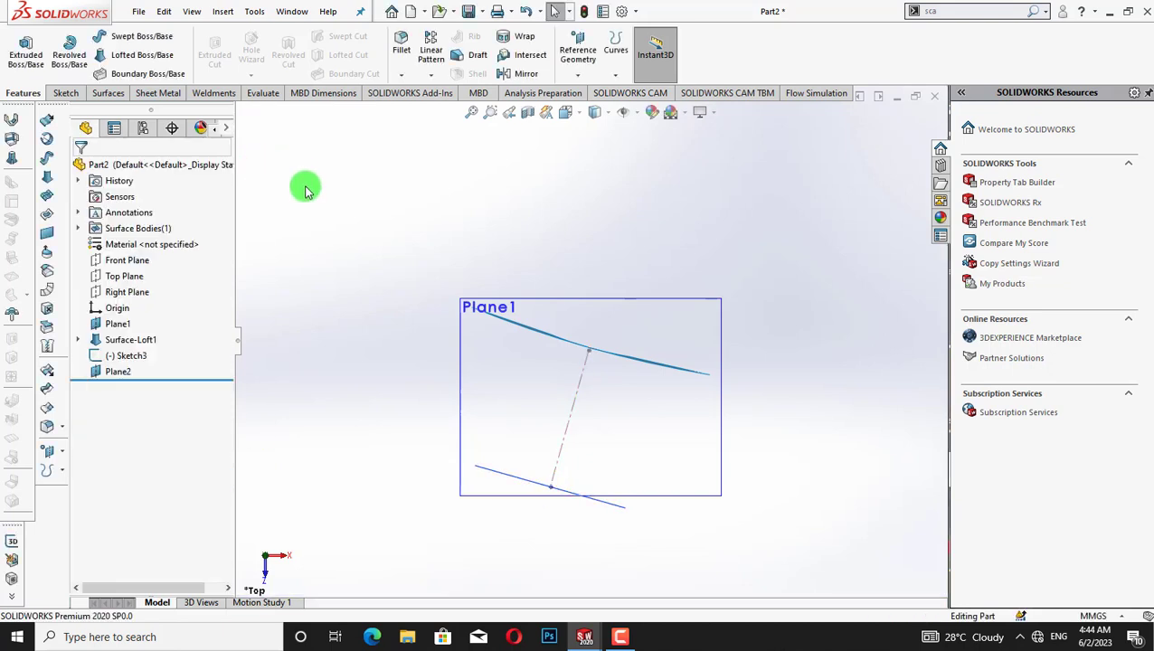
{"action": "right_click", "coordinate": [124, 371]}
{"action": "left_click", "coordinate": [237, 303]}
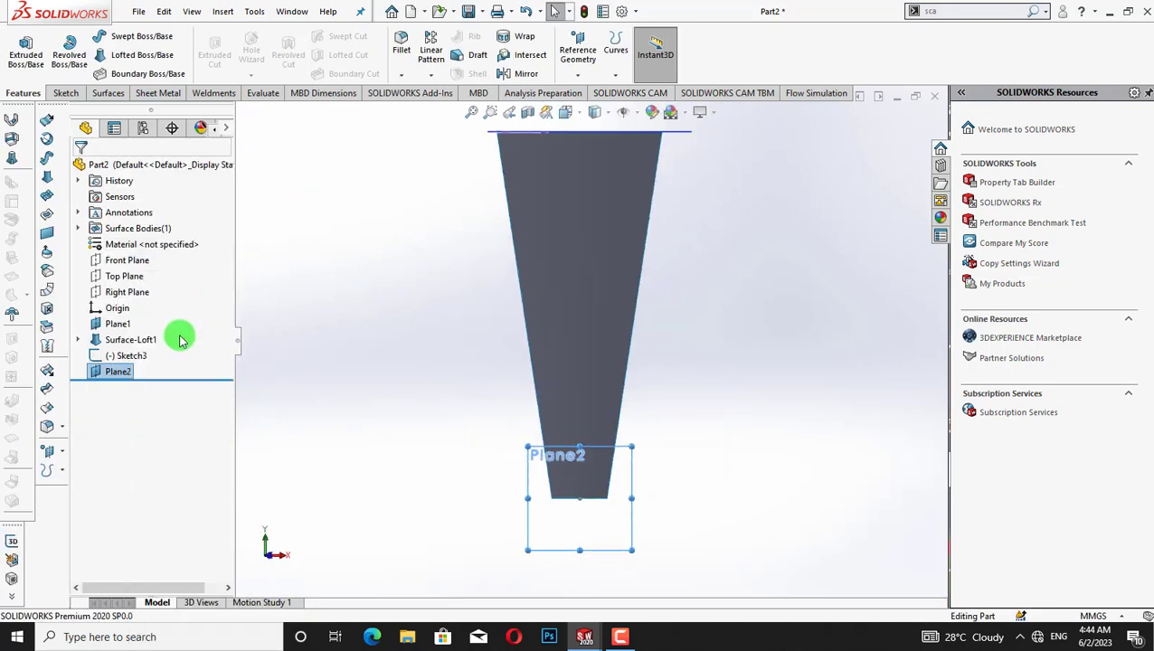
Step: Start a sketch on Plane2 and draw the short top arc across the blade
{"action": "right_click", "coordinate": [121, 372]}
{"action": "left_click", "coordinate": [154, 299]}
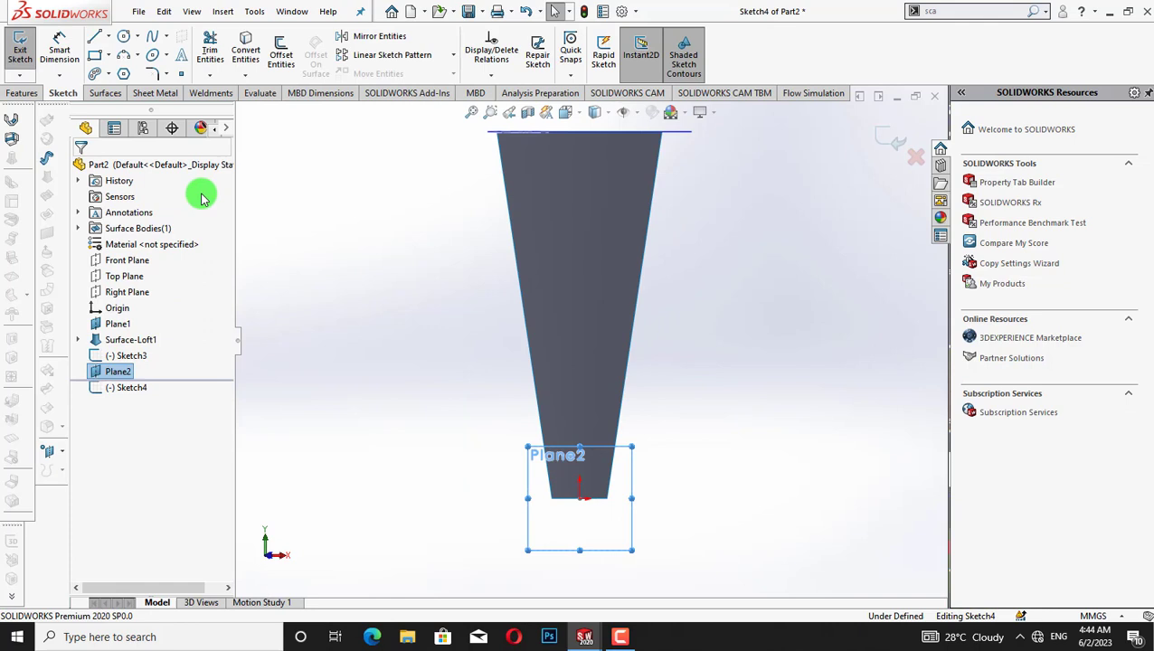
{"action": "left_click", "coordinate": [123, 55]}
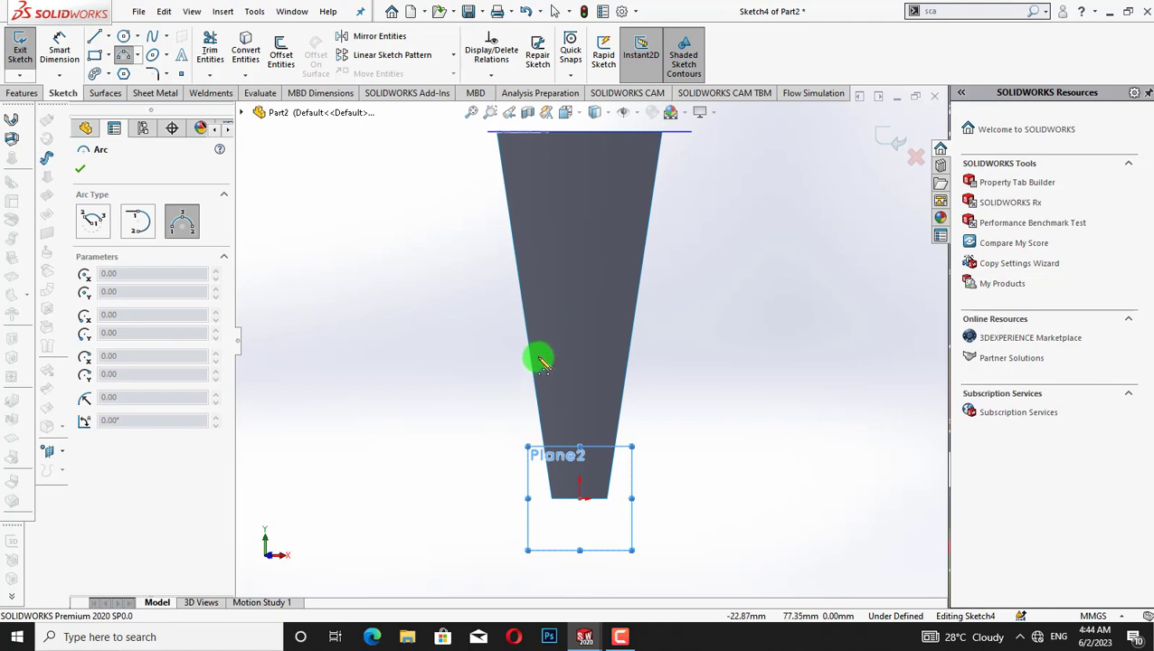
{"action": "left_click", "coordinate": [539, 359]}
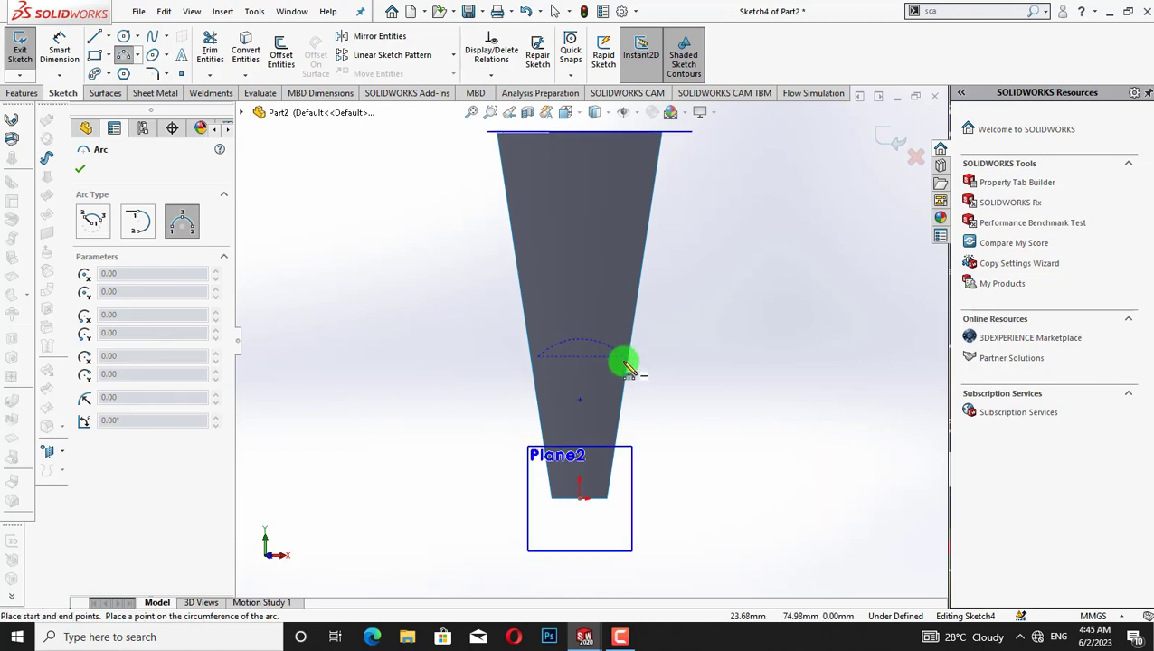
{"action": "left_click", "coordinate": [620, 360]}
{"action": "left_click", "coordinate": [603, 356]}
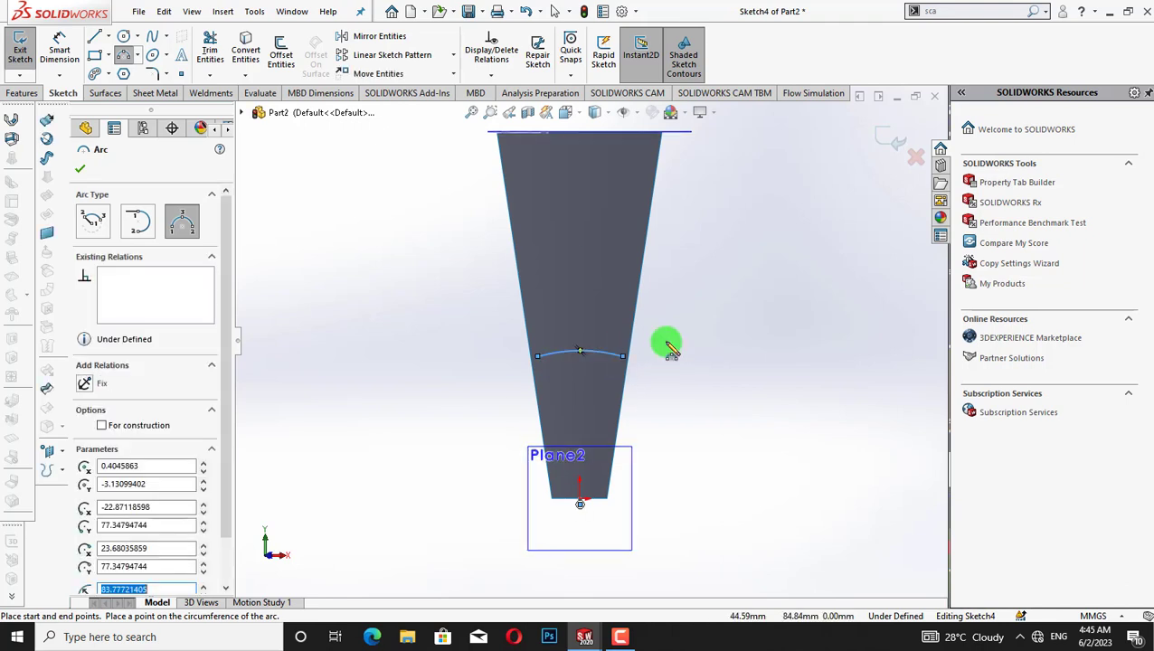
{"action": "right_click", "coordinate": [686, 333]}
{"action": "left_click", "coordinate": [709, 343]}
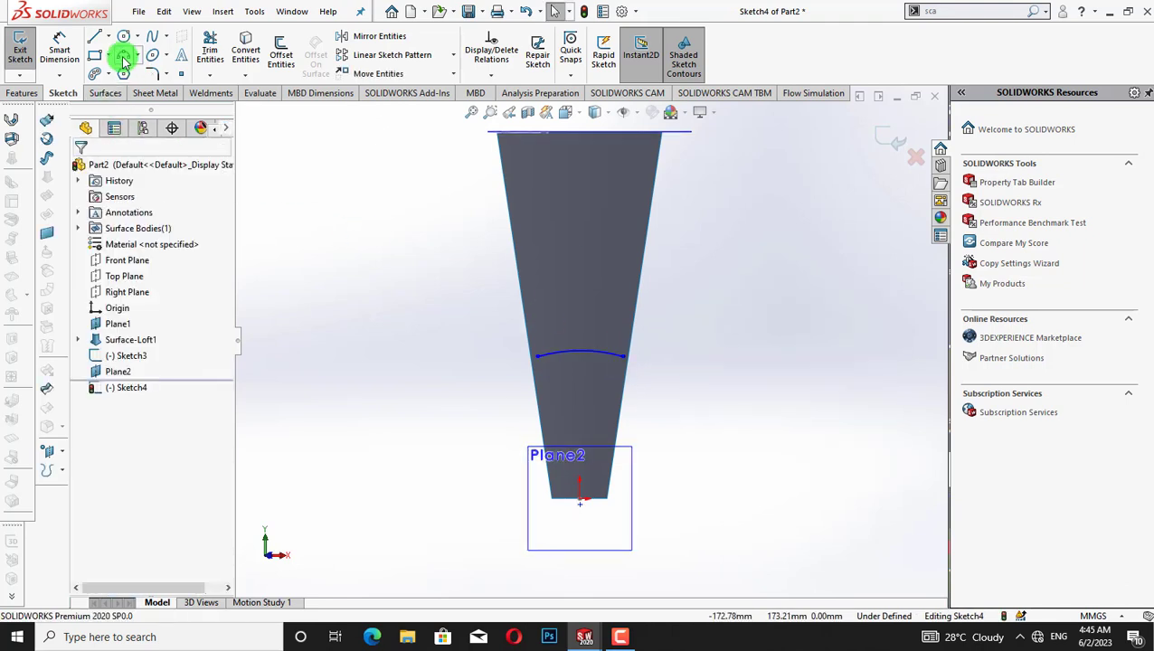
Step: Draw the left side arc from the top arc down to the blade's bottom-left corner
{"action": "key", "text": "shift+z"}
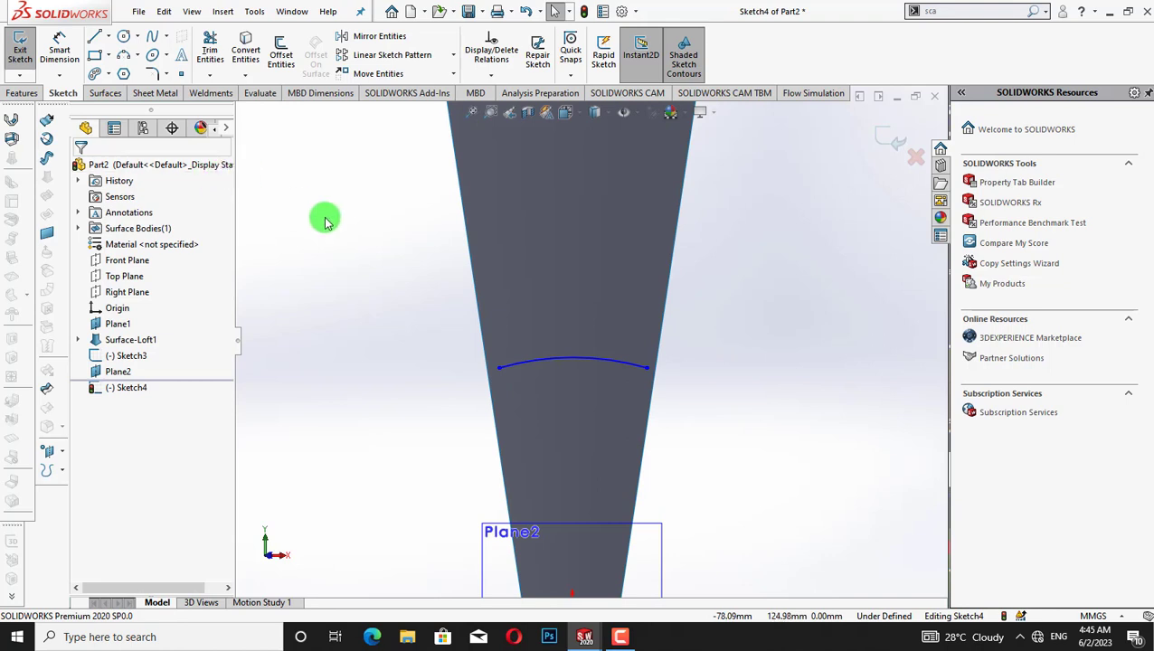
{"action": "right_click", "coordinate": [325, 217]}
{"action": "left_click", "coordinate": [528, 304]}
{"action": "left_click_drag", "start_coordinate": [529, 289], "coordinate": [394, 312]}
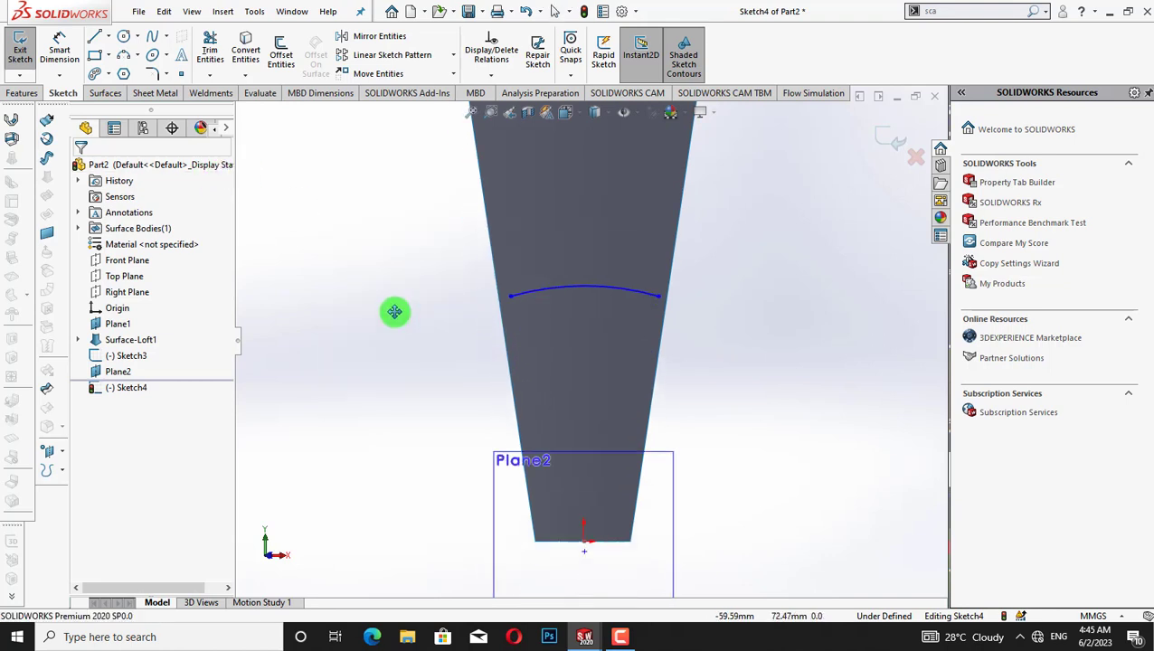
{"action": "right_click", "coordinate": [390, 318]}
{"action": "left_click", "coordinate": [391, 319]}
{"action": "left_click", "coordinate": [124, 56]}
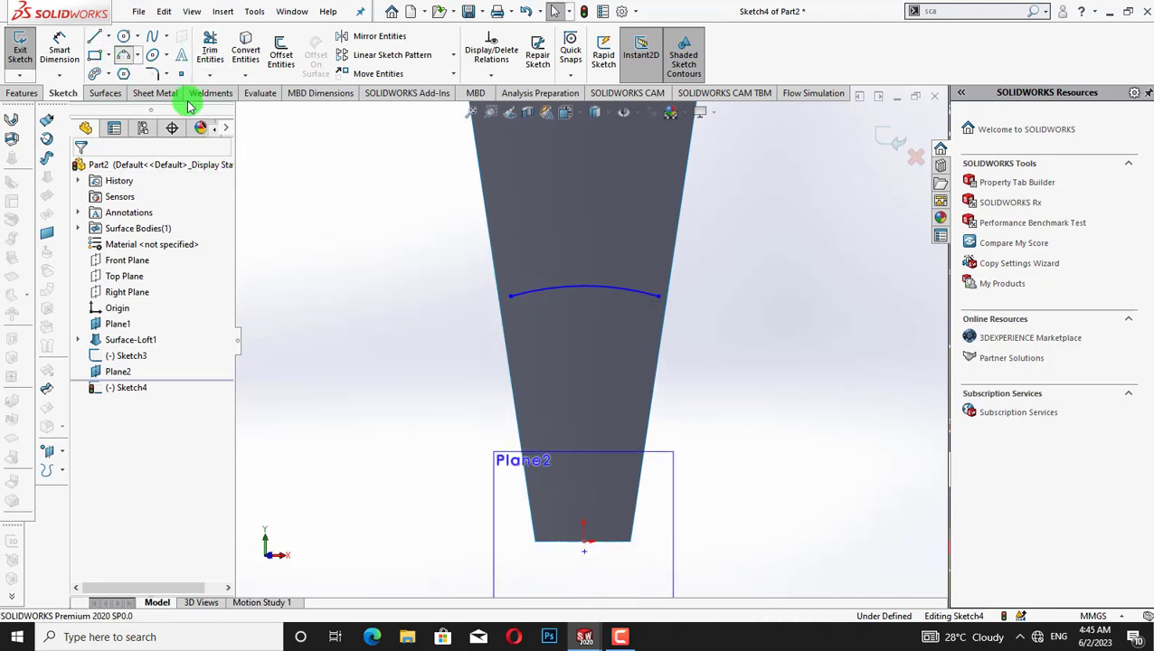
{"action": "left_click_drag", "start_coordinate": [512, 300], "coordinate": [548, 547]}
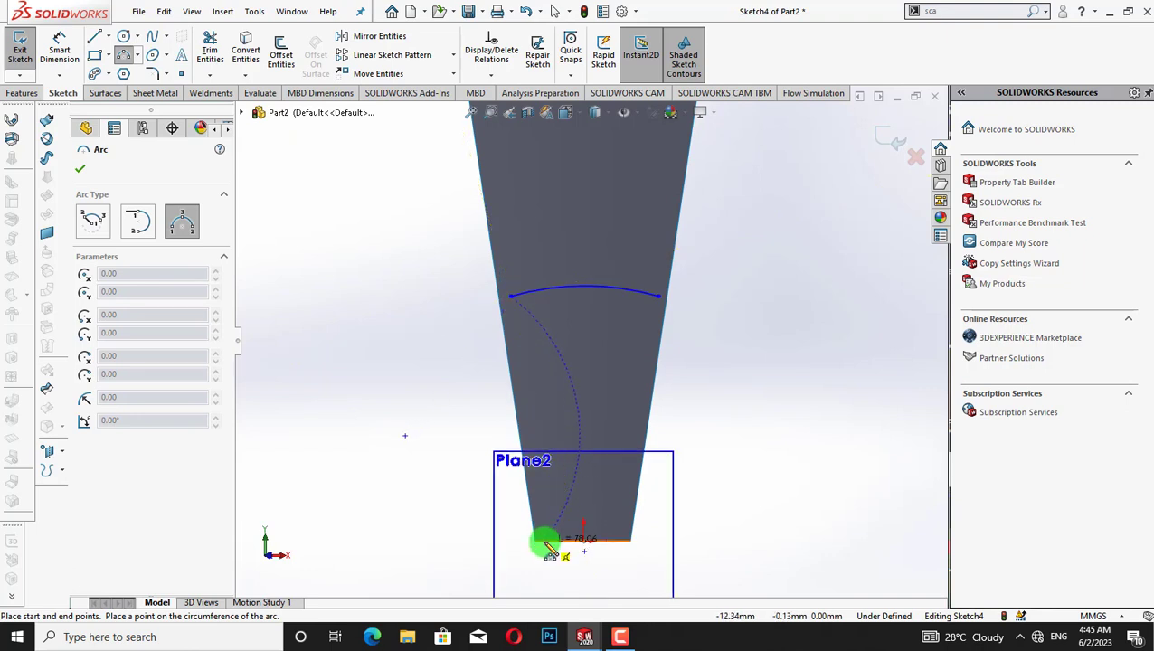
{"action": "left_click_drag", "start_coordinate": [548, 544], "coordinate": [546, 541]}
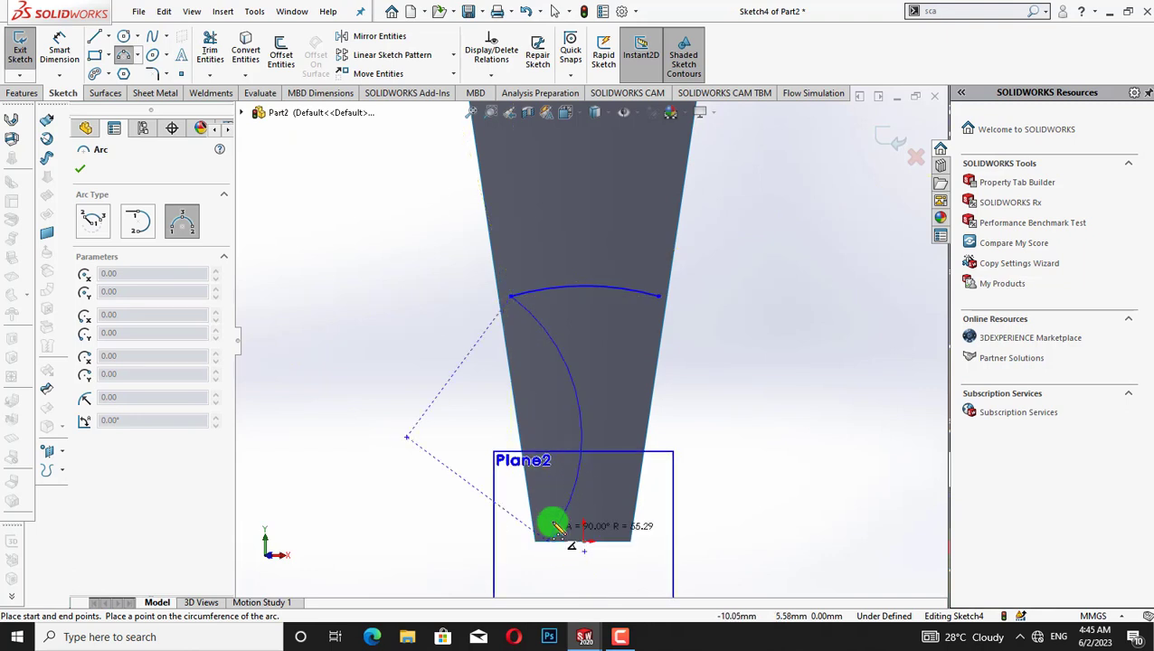
{"action": "left_click", "coordinate": [527, 459]}
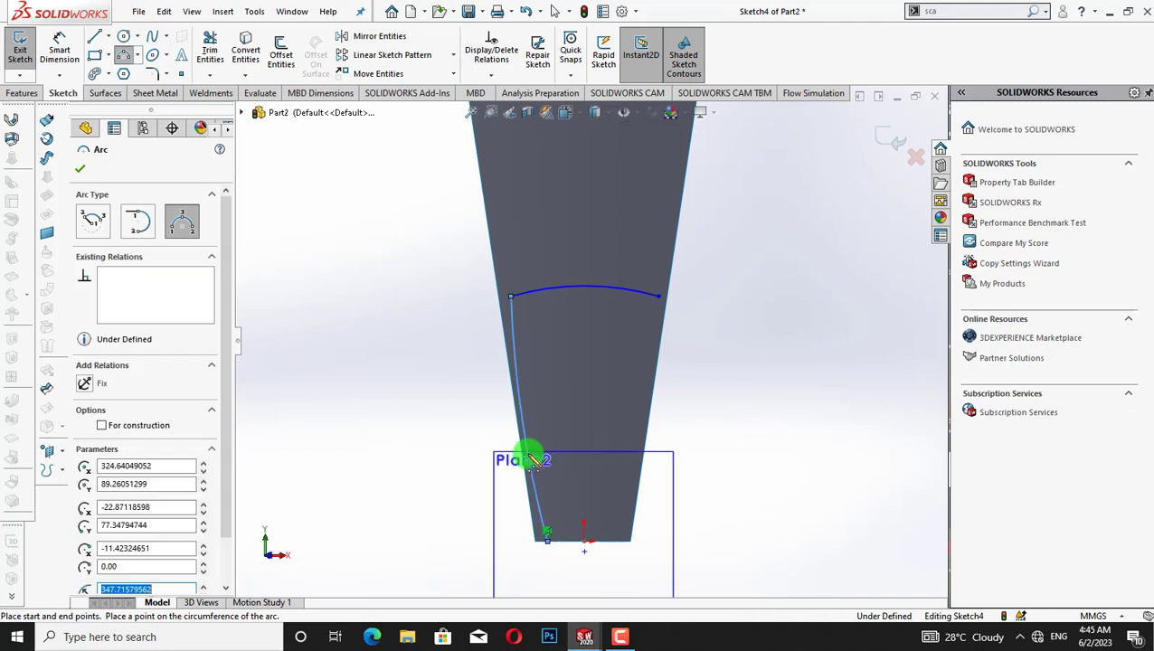
{"action": "right_click", "coordinate": [376, 449]}
{"action": "left_click", "coordinate": [385, 453]}
Step: Draw the right side arc from the top arc down to the blade's bottom edge
{"action": "left_click", "coordinate": [123, 54]}
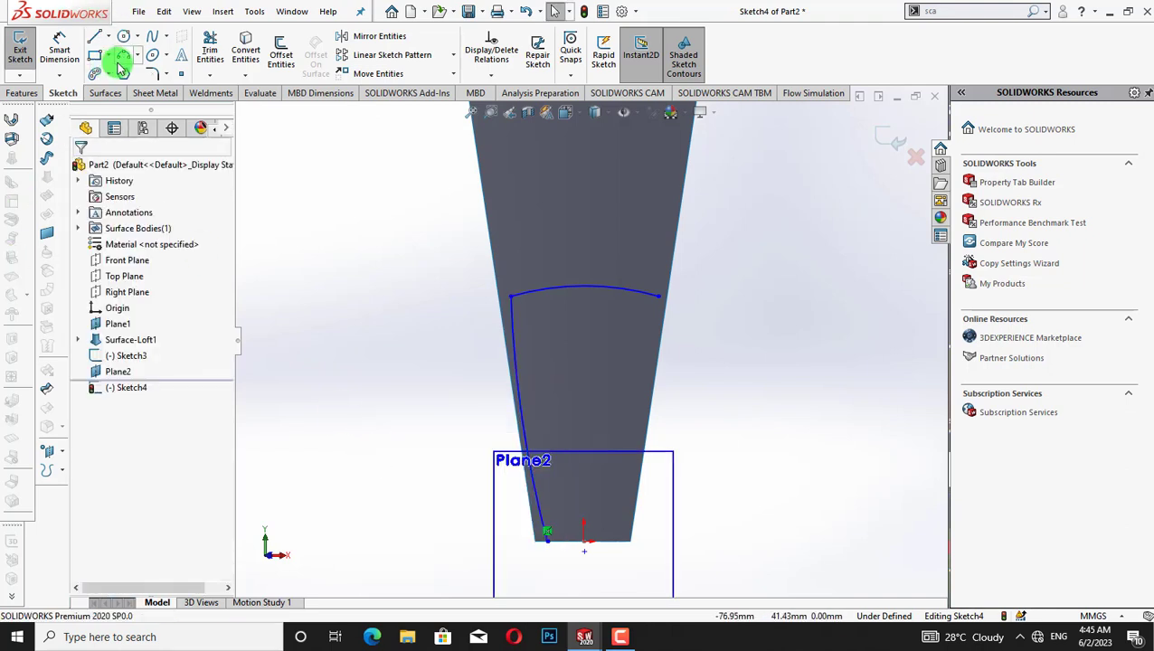
{"action": "left_click", "coordinate": [660, 299]}
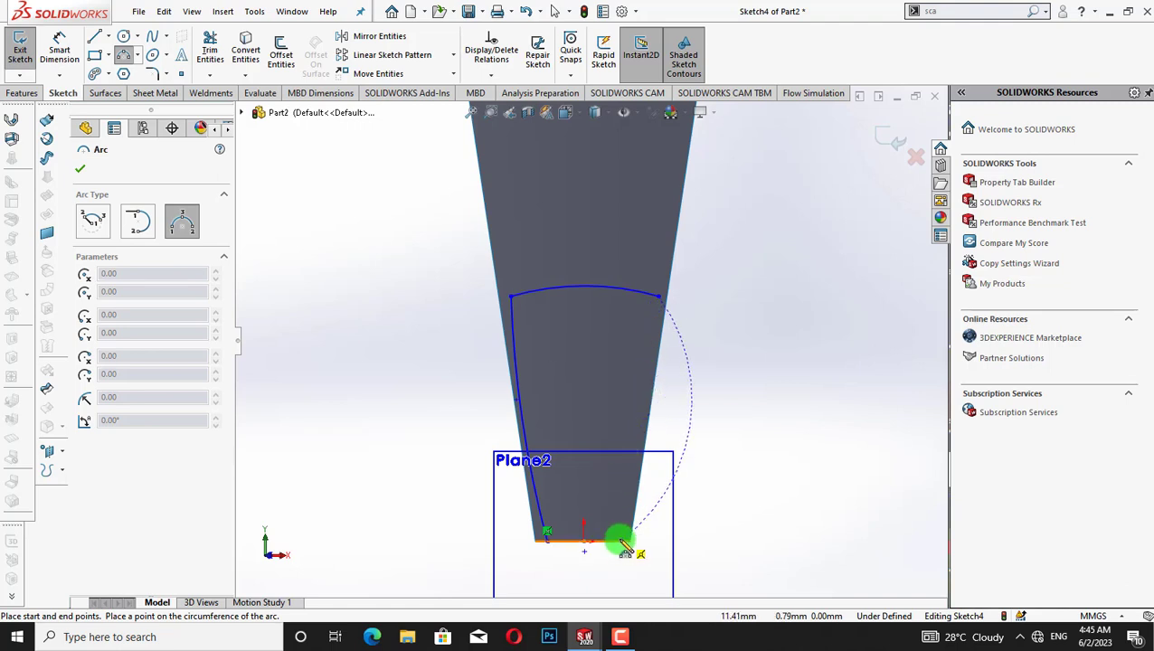
{"action": "left_click", "coordinate": [625, 543]}
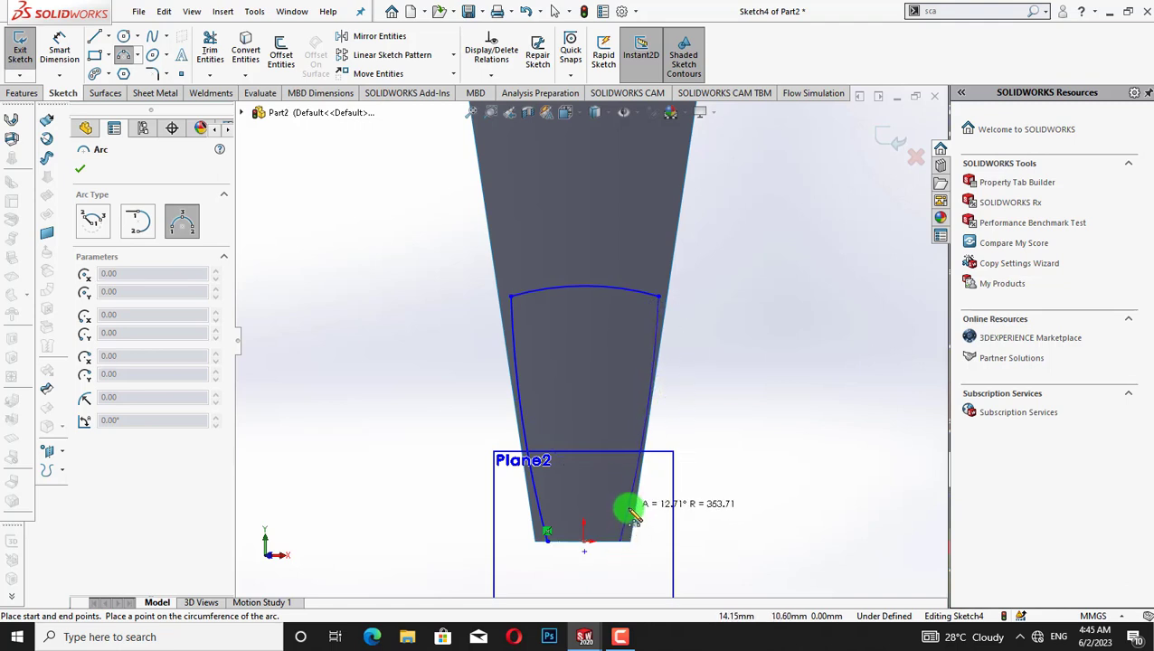
{"action": "left_click", "coordinate": [633, 514]}
{"action": "right_click", "coordinate": [774, 319]}
{"action": "left_click", "coordinate": [796, 271]}
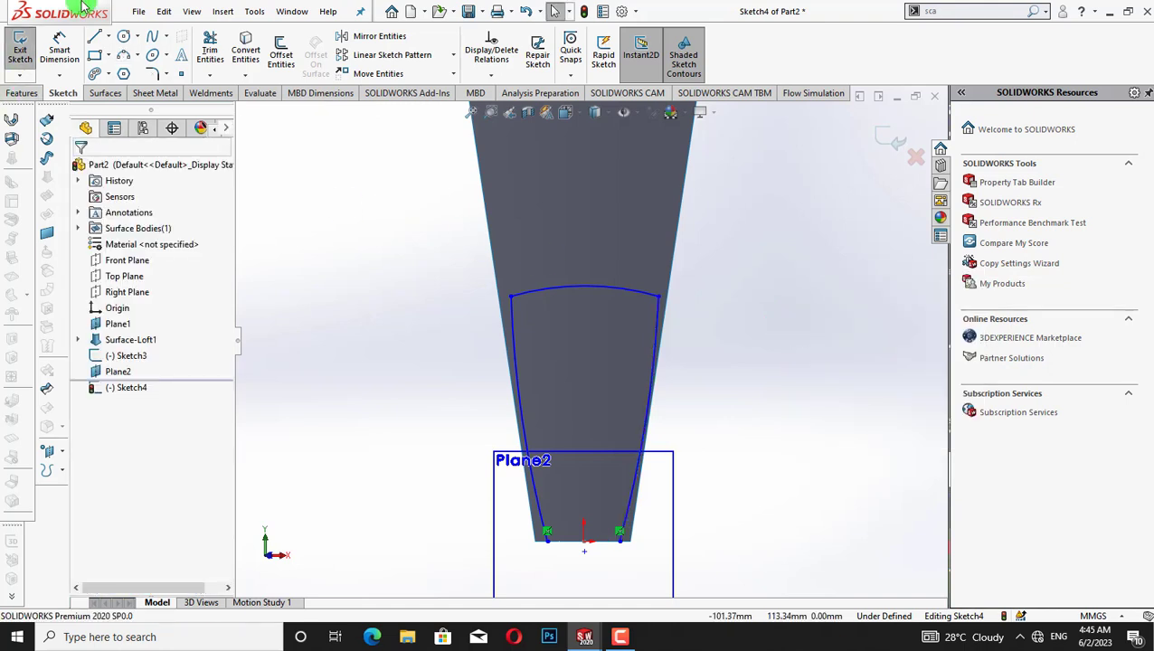
{"action": "left_click", "coordinate": [60, 50]}
{"action": "left_click", "coordinate": [547, 540]}
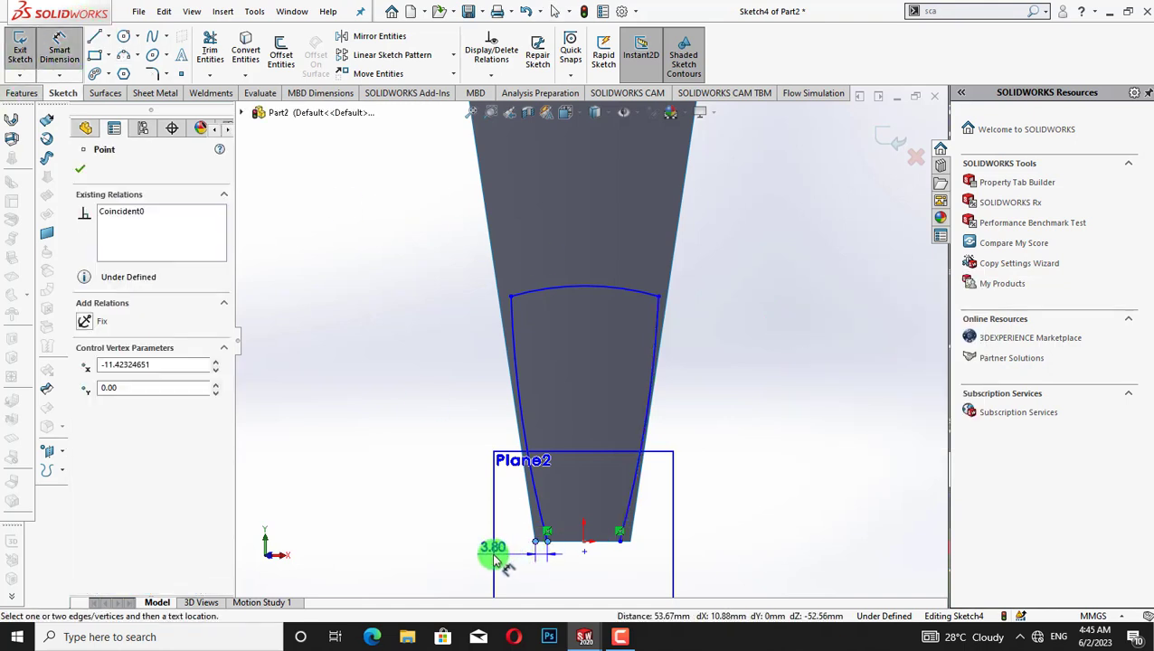
Step: Dimension both bottom endpoint offsets to 3.8 mm
{"action": "left_click", "coordinate": [452, 542]}
{"action": "type", "text": "3"}
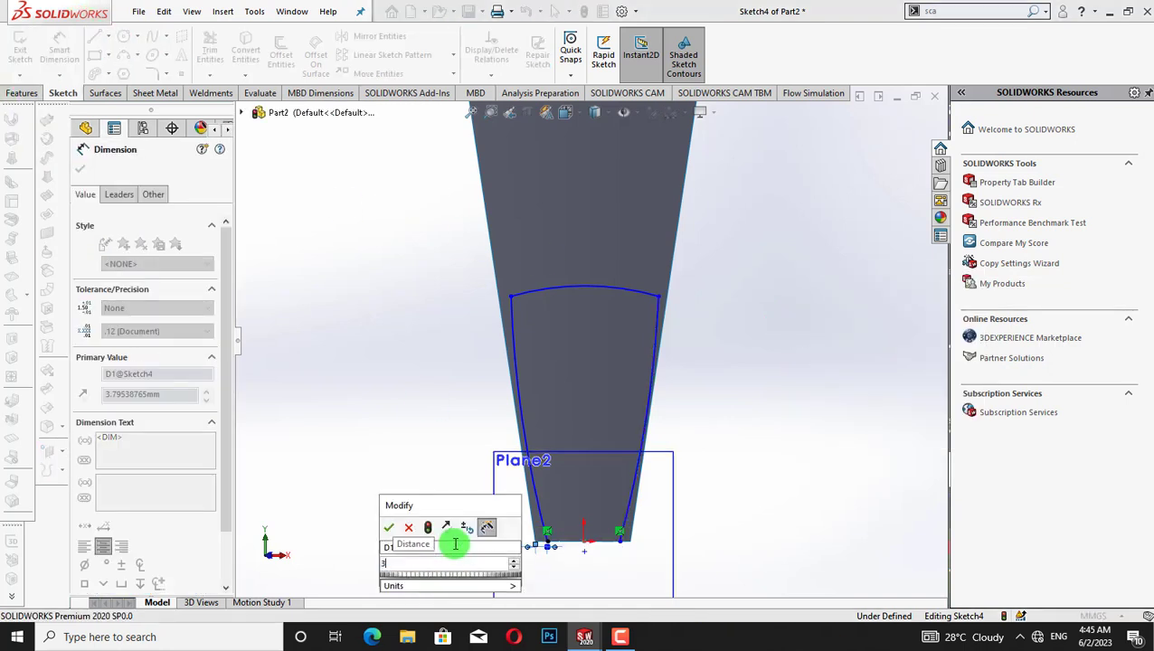
{"action": "type", "text": ".8"}
{"action": "key", "text": "Return"}
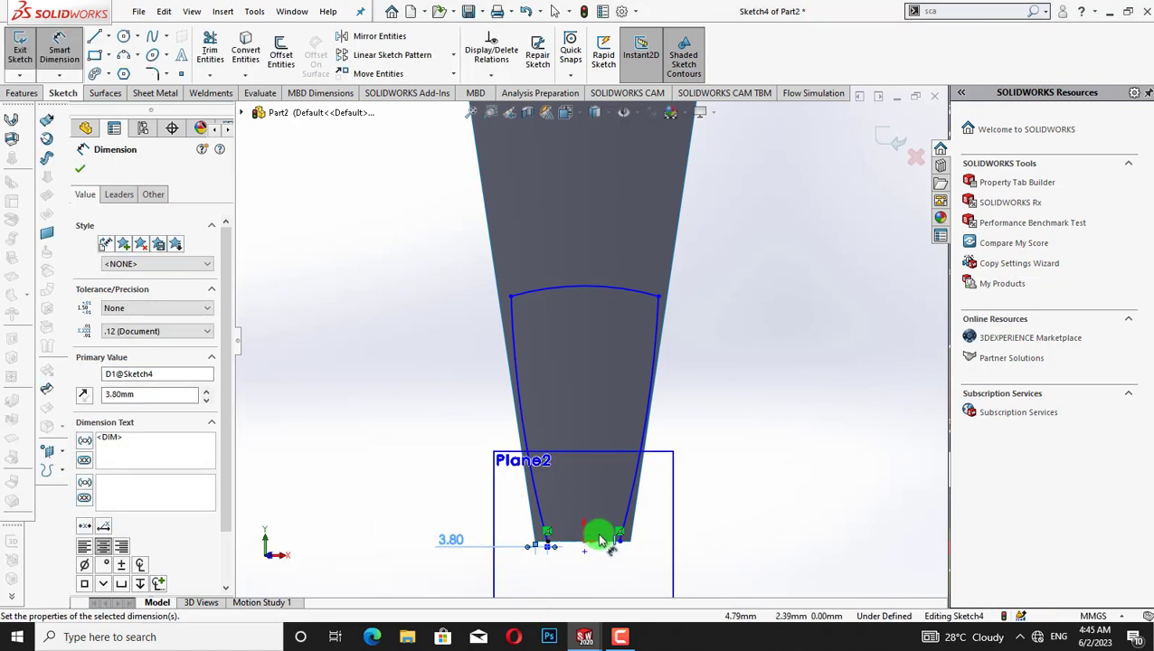
{"action": "left_click", "coordinate": [621, 541]}
{"action": "left_click", "coordinate": [713, 570]}
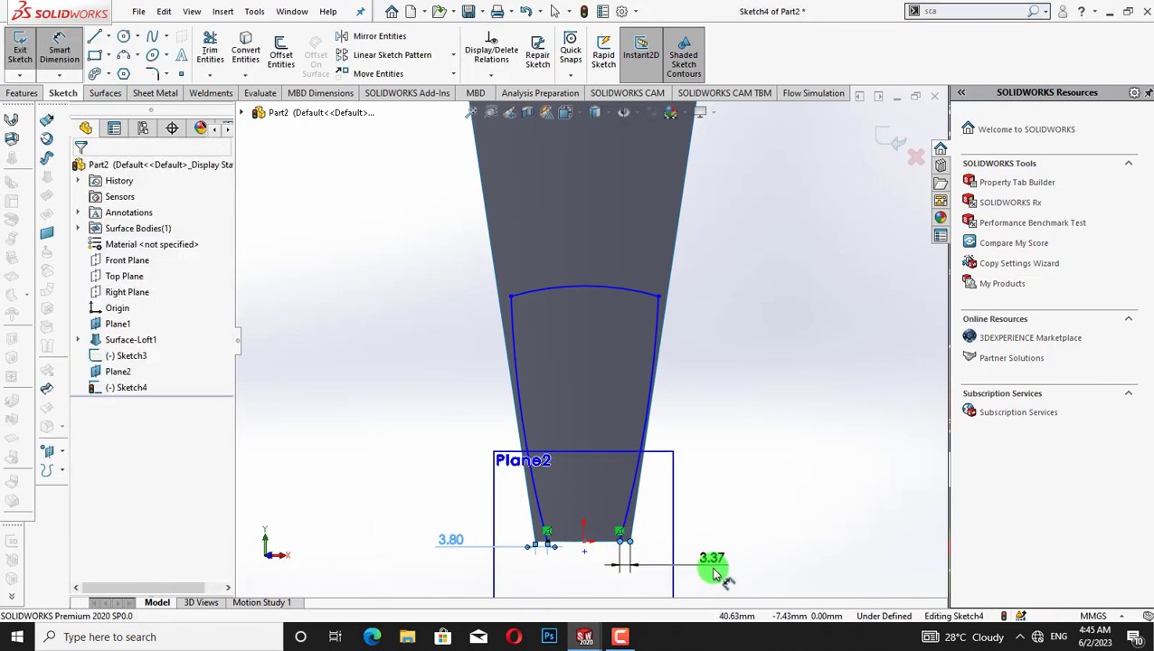
{"action": "type", "text": "=3.8"}
{"action": "key", "text": "Return"}
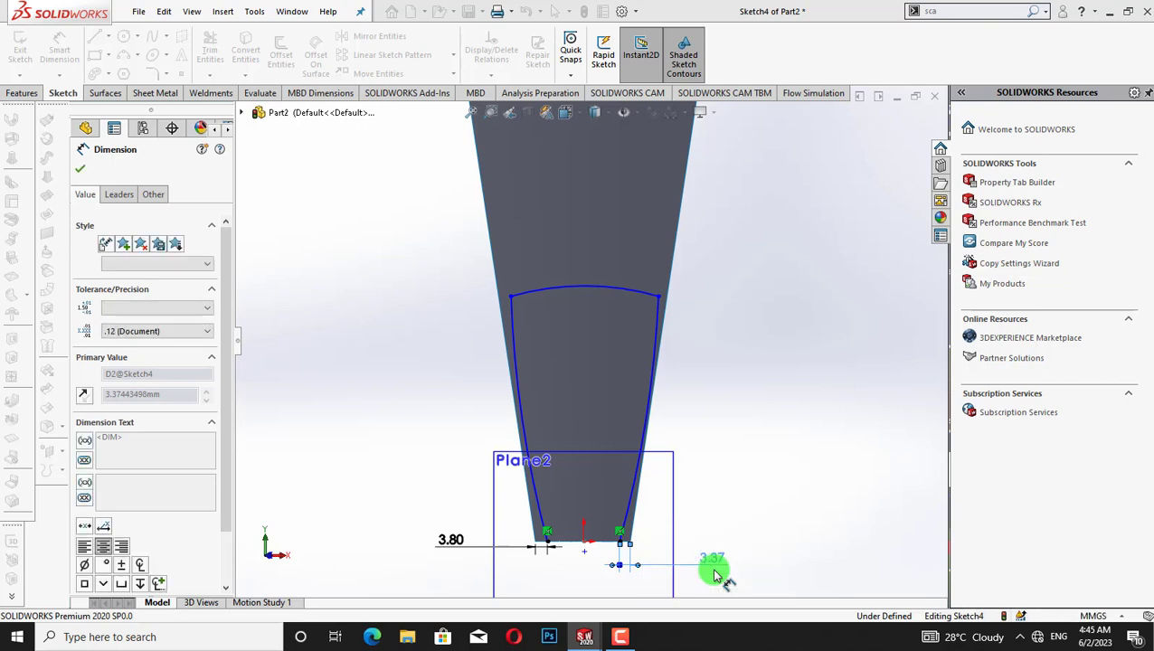
{"action": "left_click", "coordinate": [80, 169]}
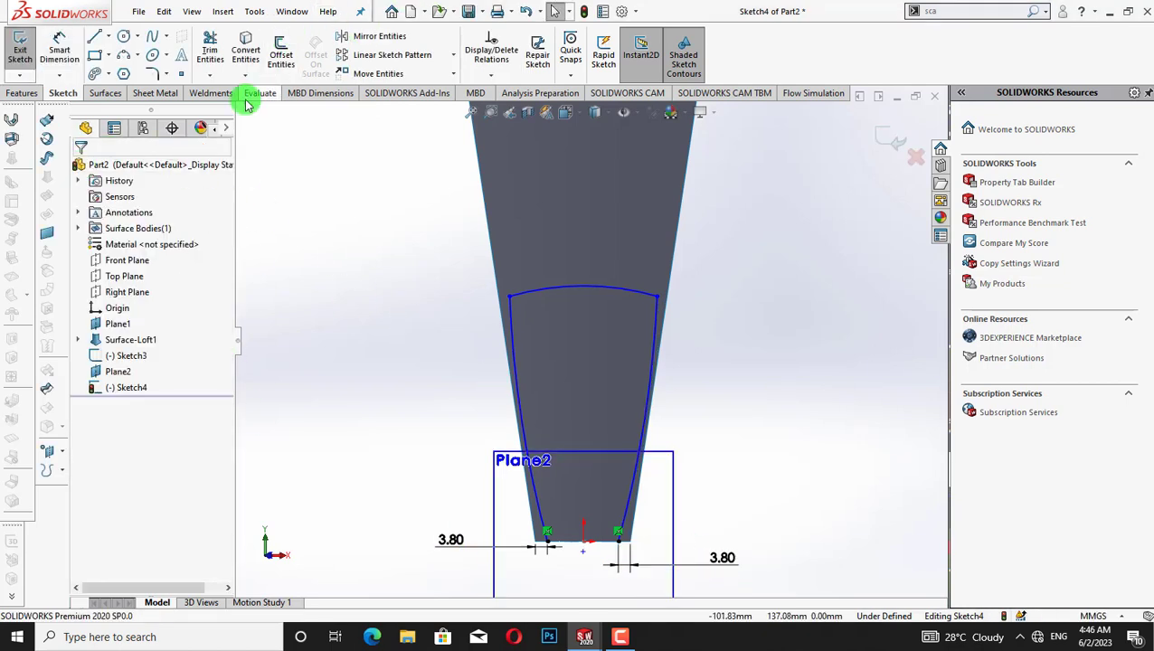
Step: Round both top corners with 15 mm sketch fillets
{"action": "left_click", "coordinate": [153, 73]}
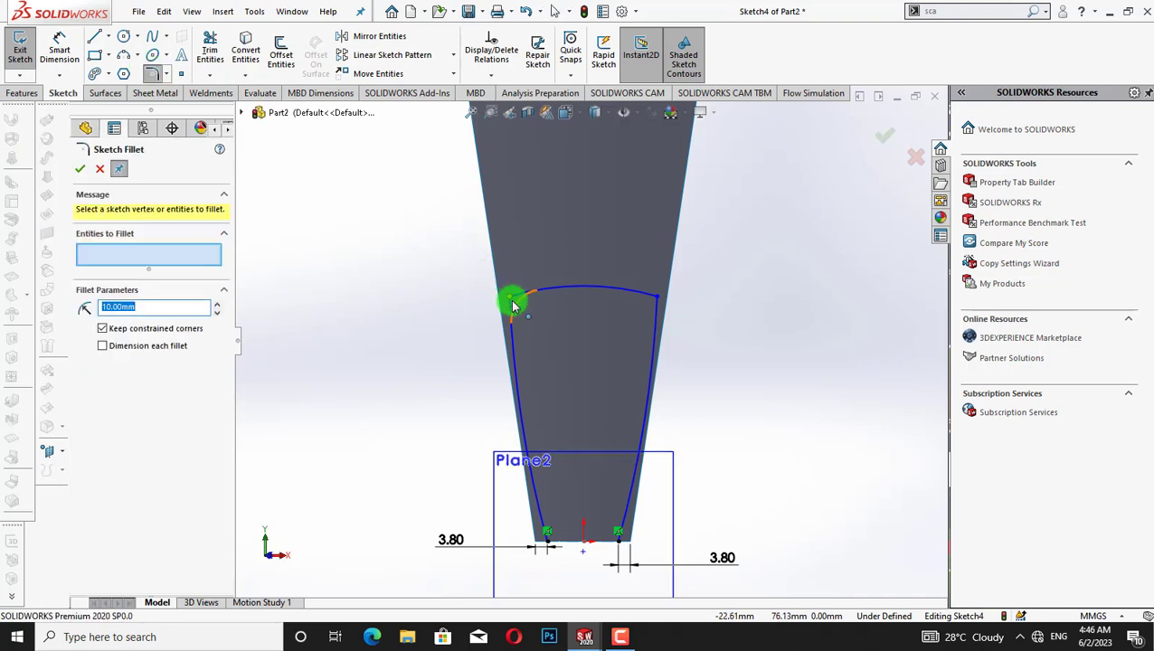
{"action": "left_click", "coordinate": [513, 299]}
{"action": "left_click", "coordinate": [657, 299]}
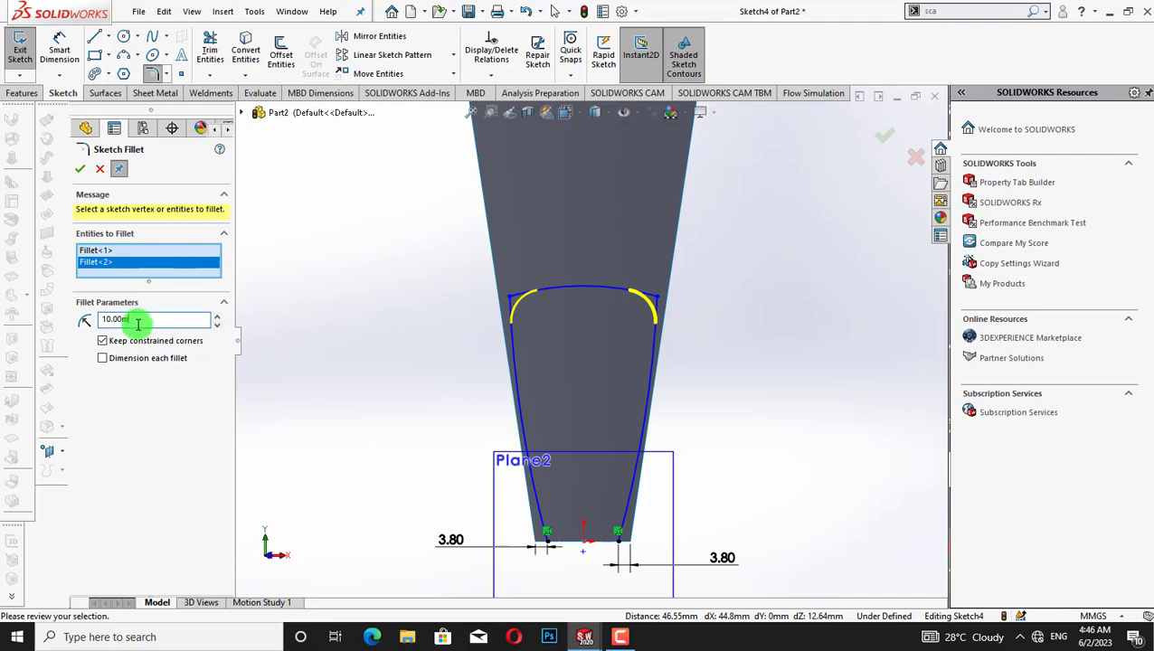
{"action": "type", "text": "15"}
{"action": "key", "text": "Return"}
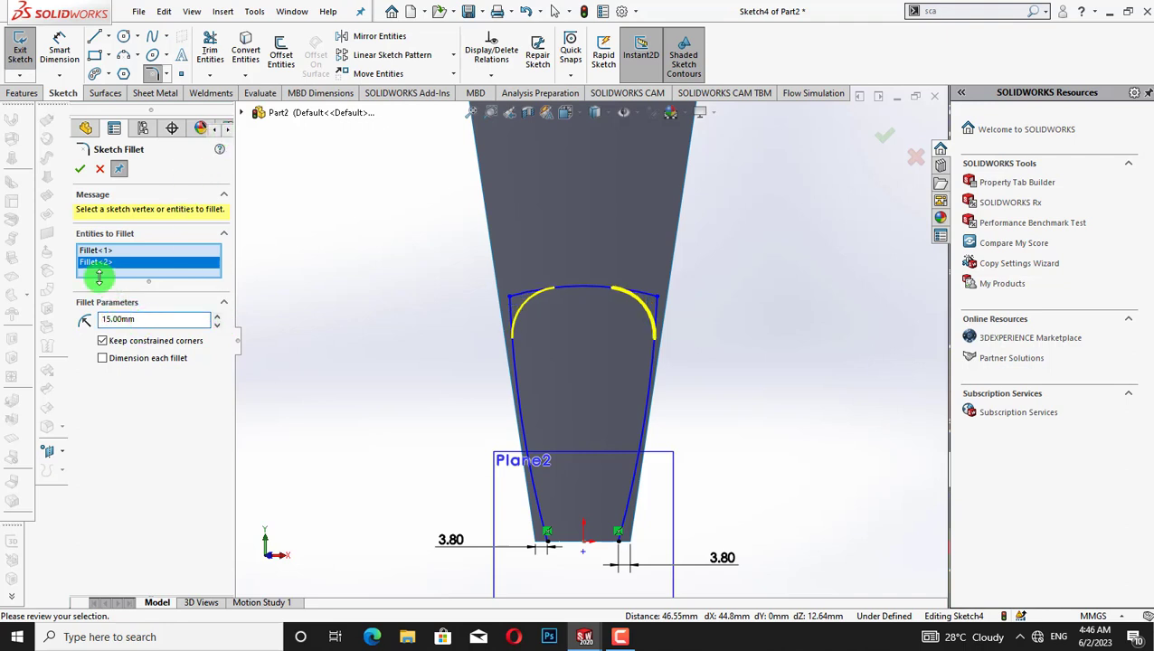
{"action": "left_click", "coordinate": [80, 170]}
Step: Draw a closed line outline enclosing the upper part of the blade
{"action": "key", "text": "z"}
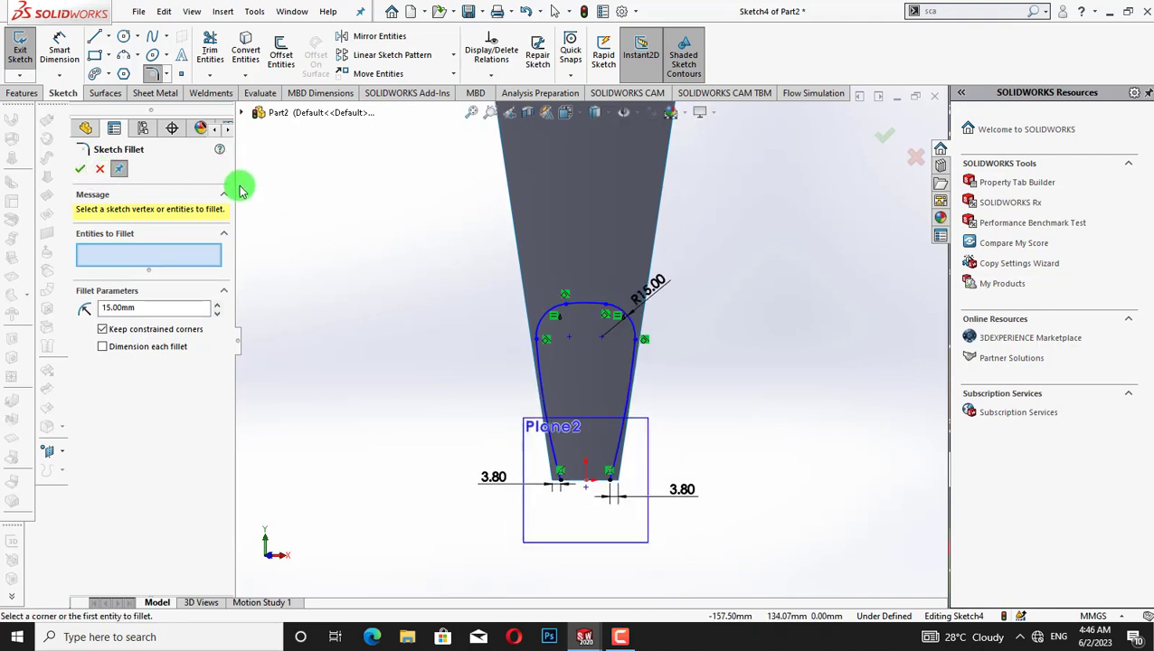
{"action": "key", "text": "z"}
{"action": "key", "text": "z"}
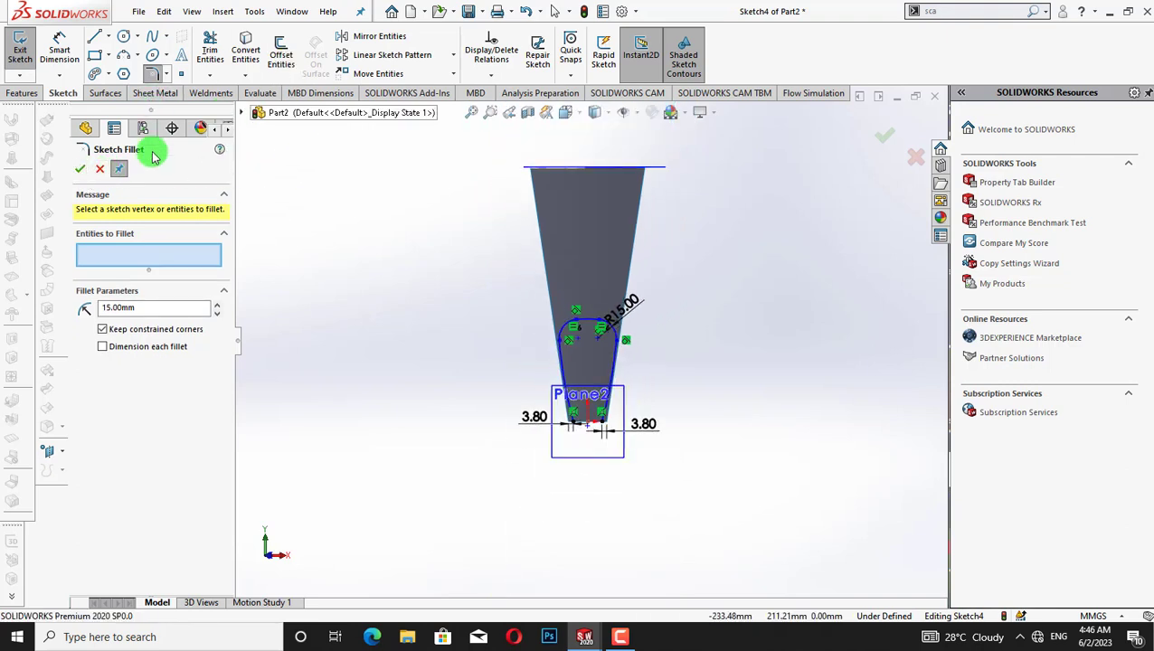
{"action": "left_click", "coordinate": [80, 172]}
{"action": "left_click", "coordinate": [94, 36]}
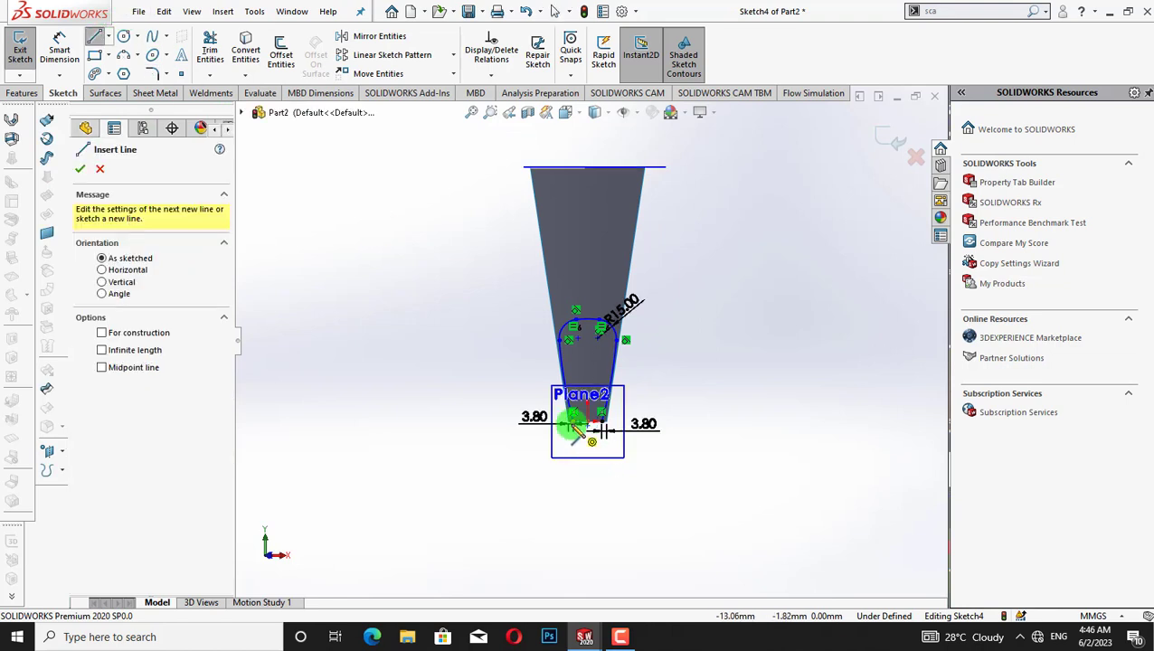
{"action": "left_click_drag", "start_coordinate": [572, 422], "coordinate": [559, 476]}
{"action": "left_click", "coordinate": [560, 470]}
{"action": "left_click", "coordinate": [478, 154]}
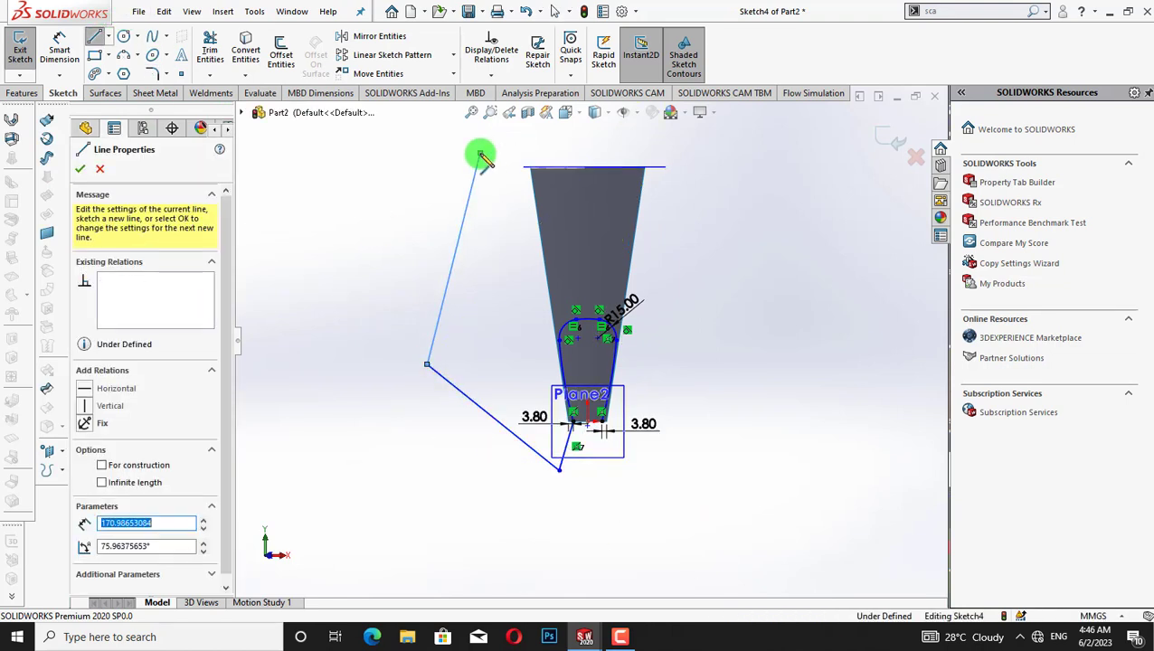
{"action": "left_click", "coordinate": [728, 160]}
{"action": "left_click", "coordinate": [668, 403]}
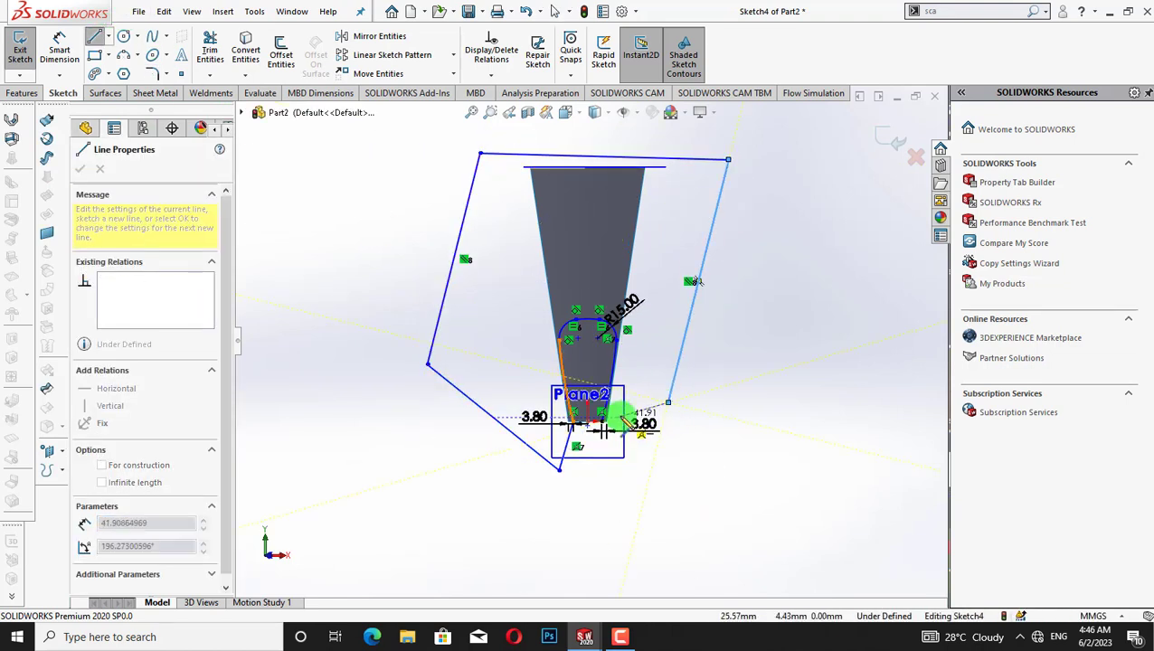
{"action": "left_click", "coordinate": [602, 421]}
{"action": "key", "text": "Escape"}
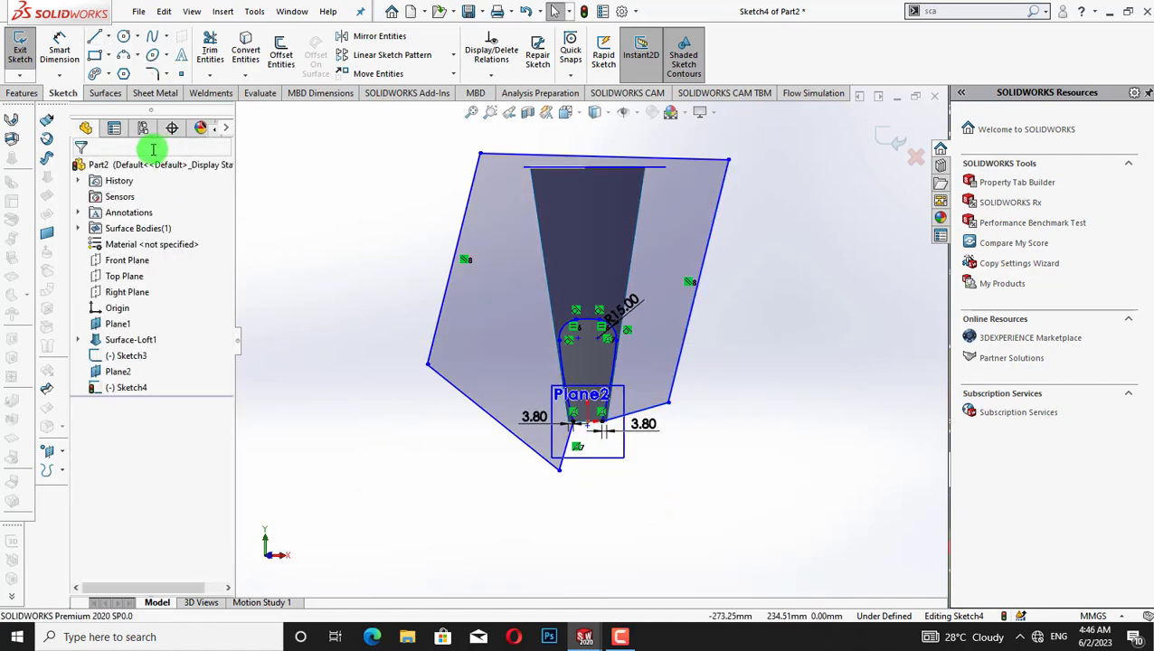
Step: Trim away the upper blade surface using Sketch4
{"action": "left_click", "coordinate": [39, 388]}
{"action": "left_click", "coordinate": [618, 262]}
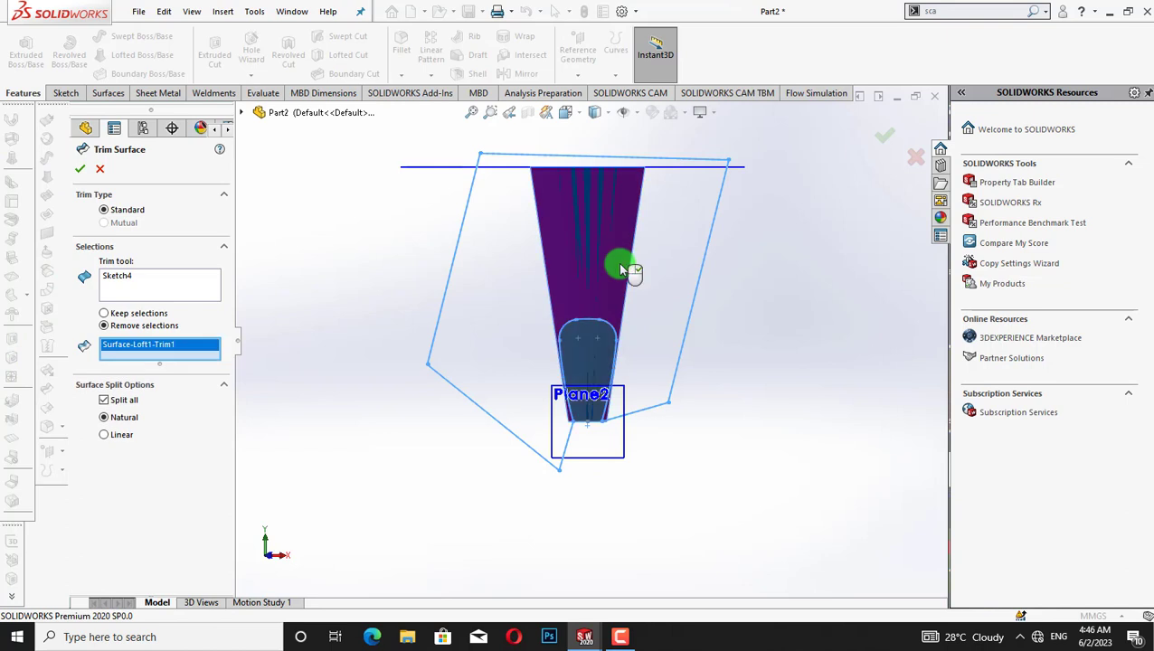
{"action": "left_click", "coordinate": [82, 171]}
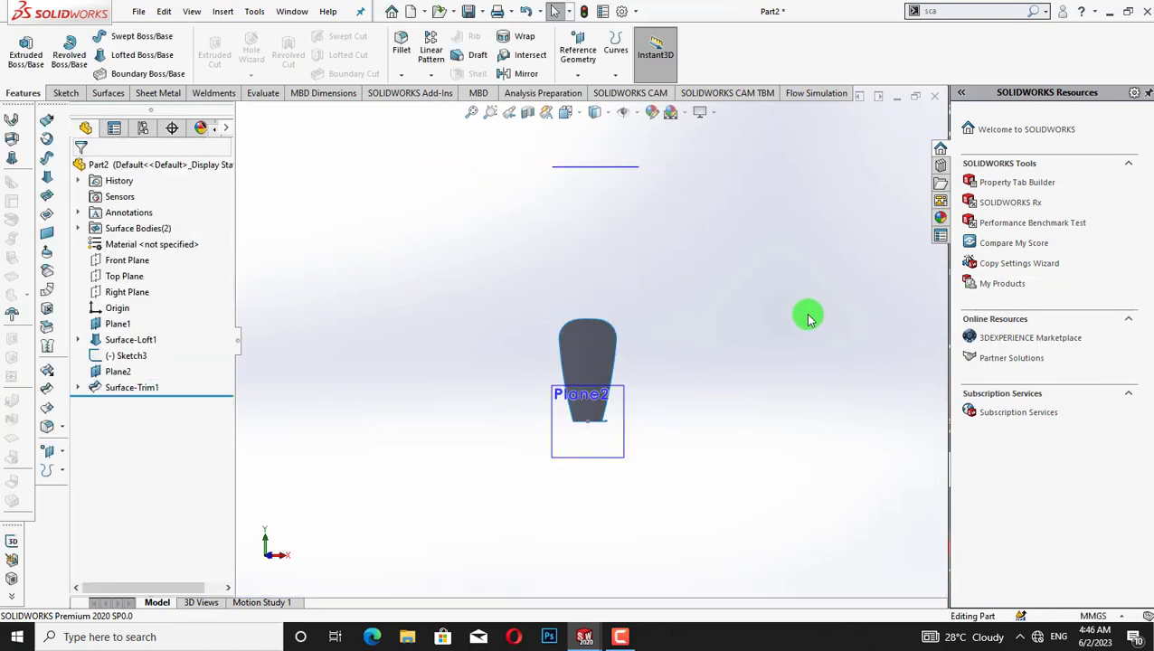
Step: Hide Plane2 and Plane1
{"action": "right_click", "coordinate": [627, 463]}
{"action": "left_click", "coordinate": [685, 415]}
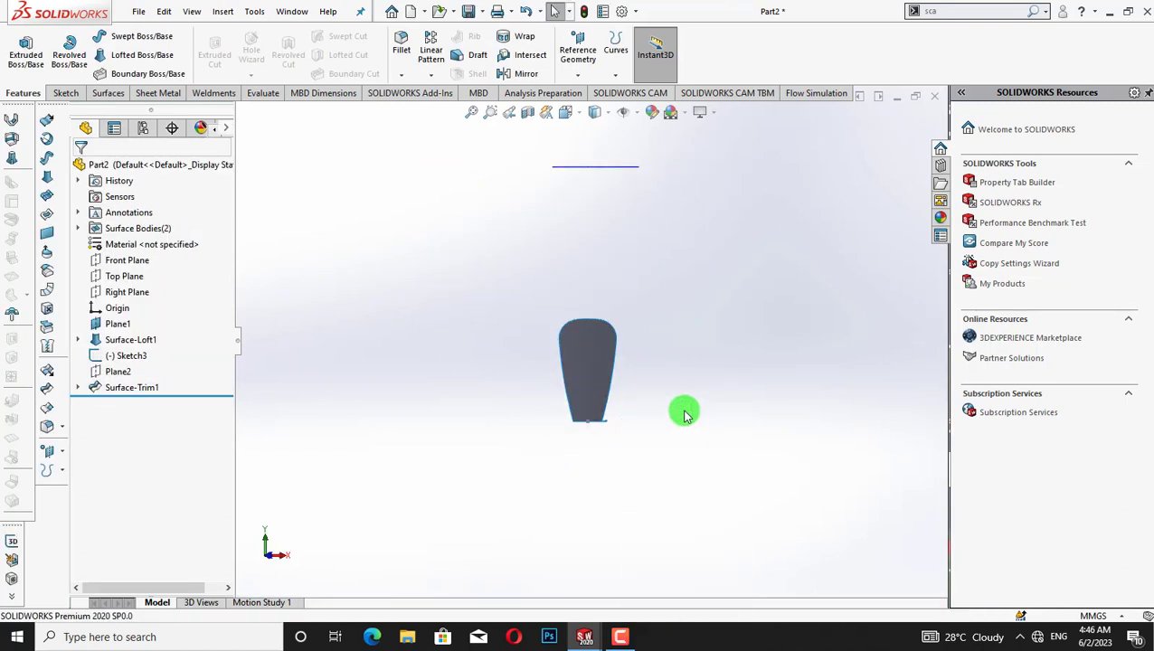
{"action": "right_click", "coordinate": [618, 174]}
{"action": "left_click", "coordinate": [685, 152]}
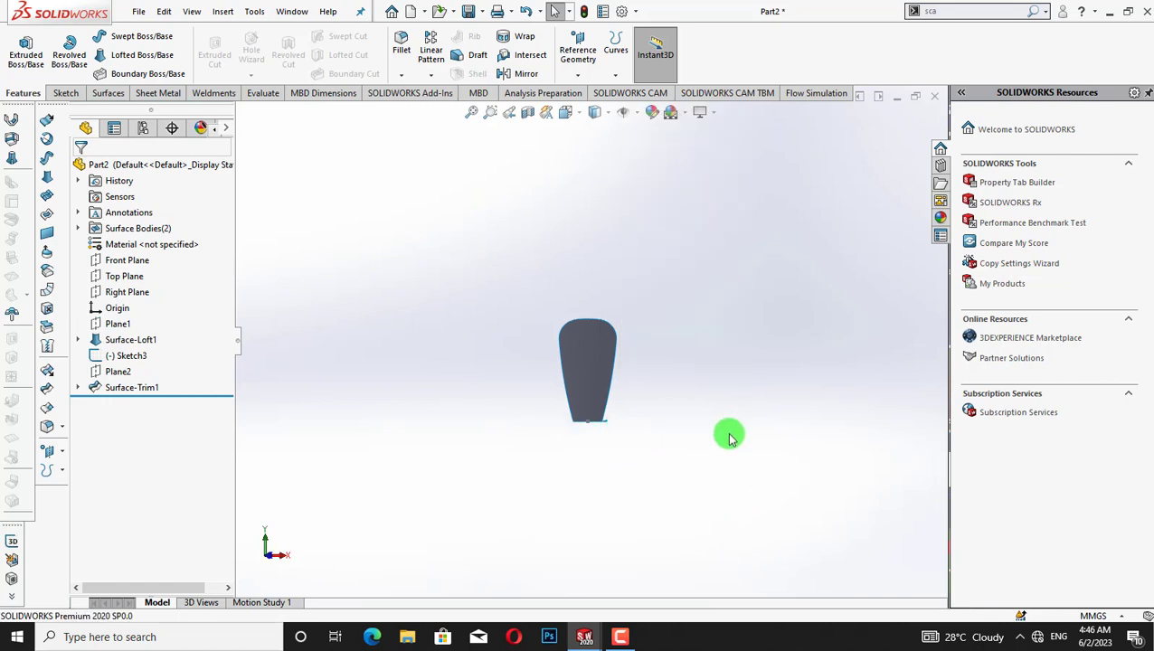
Step: Hide Sketch3 and start a sketch on the Right Plane viewed normal to it
{"action": "right_click", "coordinate": [590, 429]}
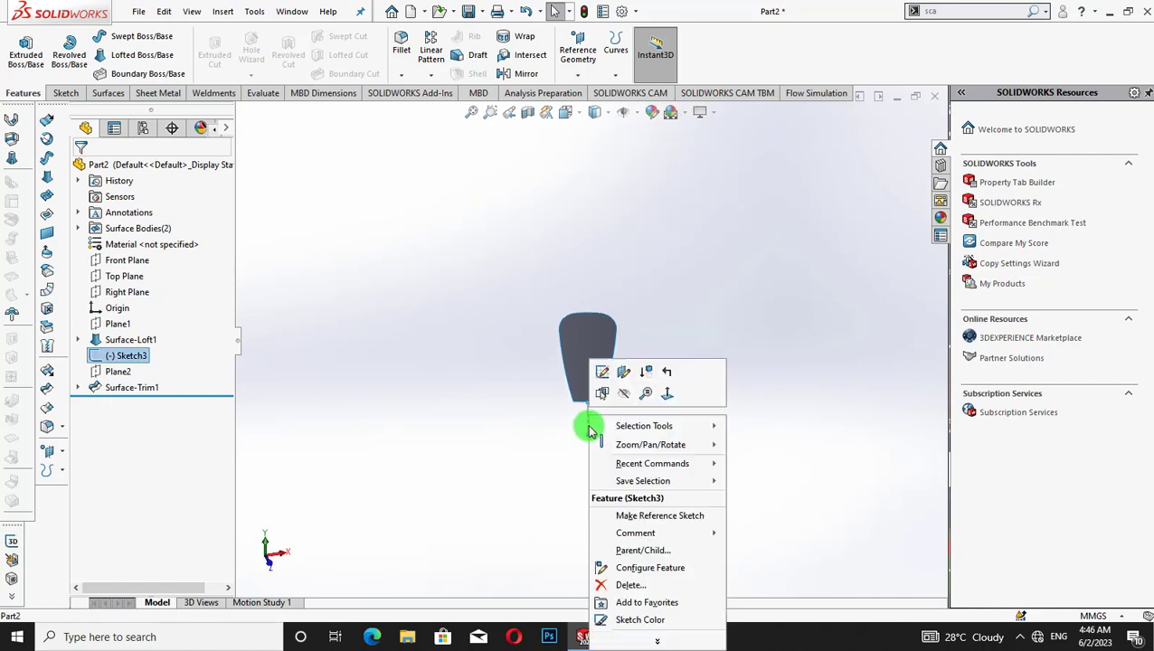
{"action": "left_click", "coordinate": [632, 403]}
{"action": "right_click", "coordinate": [124, 293]}
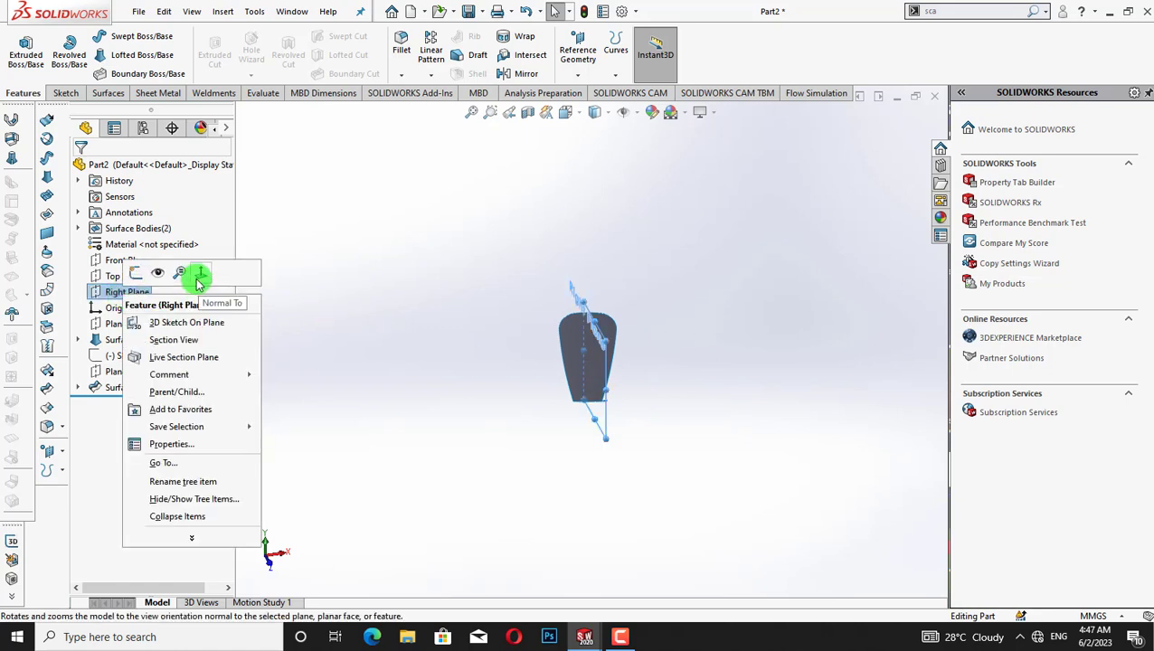
{"action": "left_click", "coordinate": [201, 239]}
{"action": "left_click", "coordinate": [434, 333]}
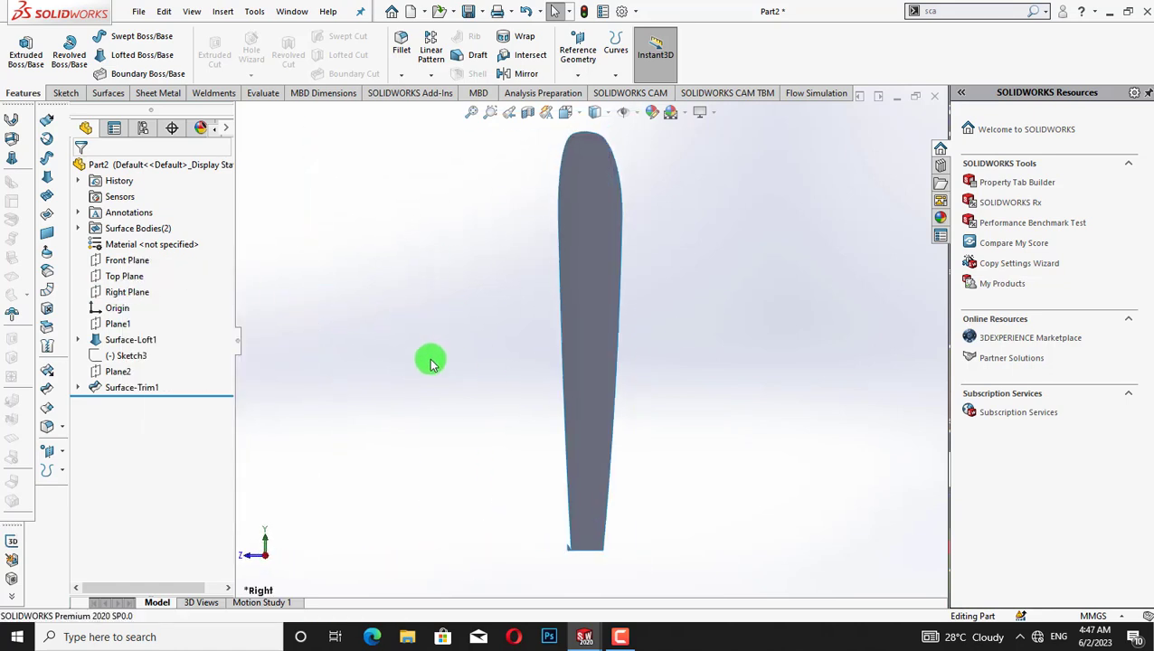
{"action": "left_click", "coordinate": [118, 292]}
{"action": "left_click", "coordinate": [133, 283]}
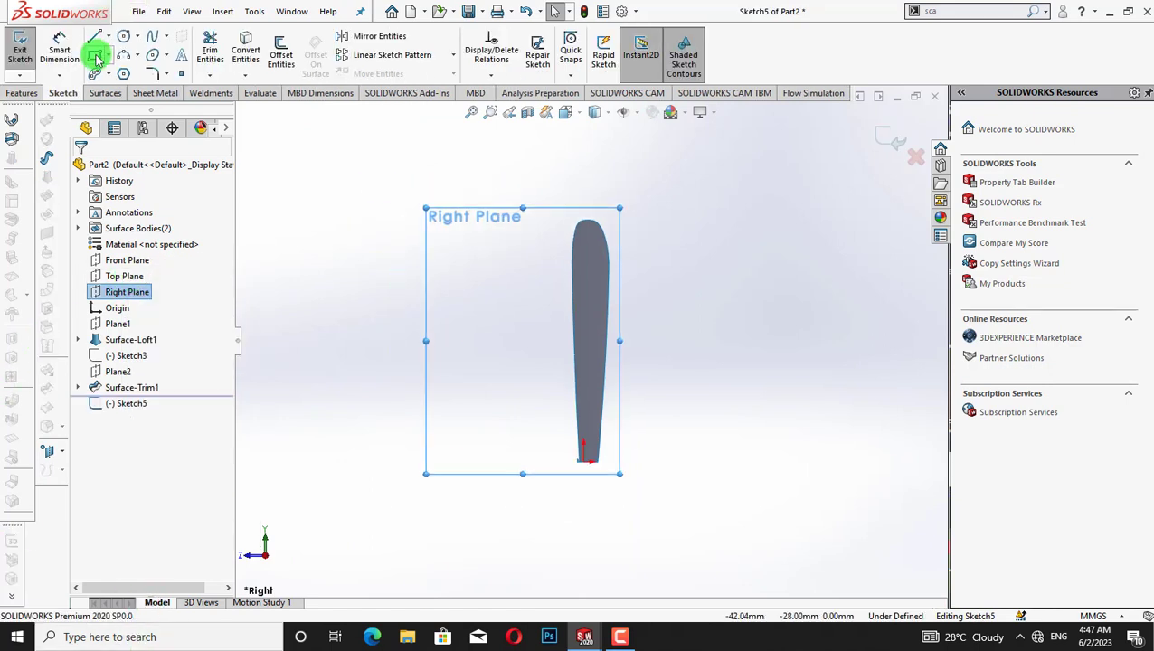
Step: Draw a small corner rectangle at the blade root
{"action": "left_click", "coordinate": [98, 57]}
{"action": "left_click", "coordinate": [120, 92]}
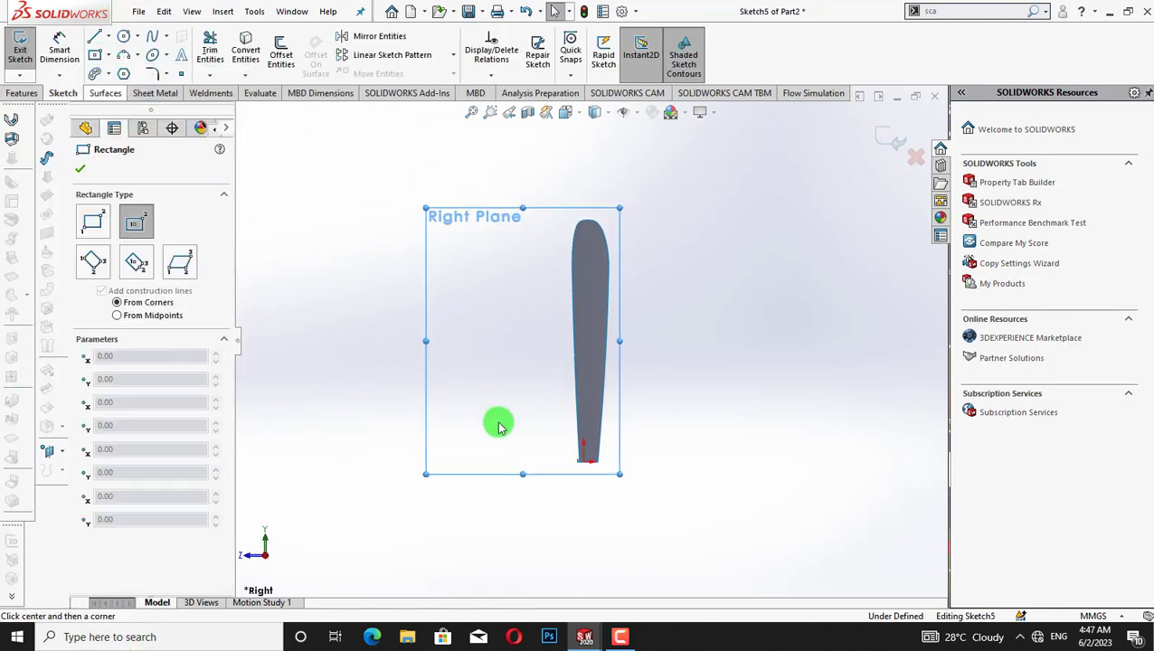
{"action": "left_click_drag", "start_coordinate": [569, 452], "coordinate": [594, 475]}
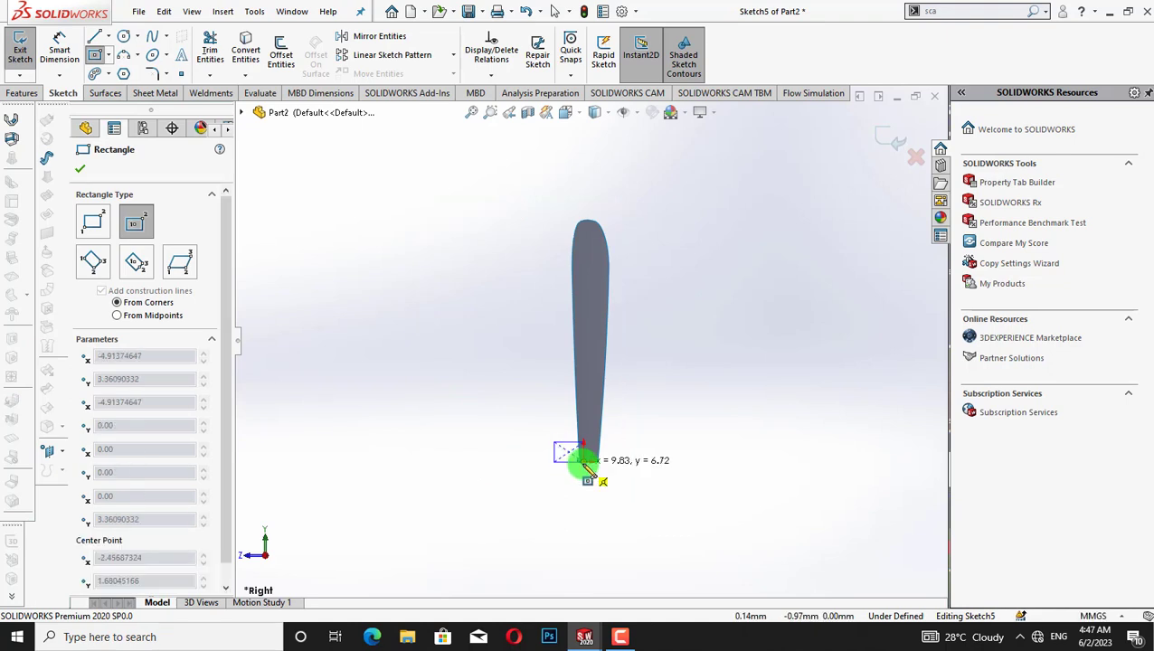
{"action": "key", "text": "ctrl+z"}
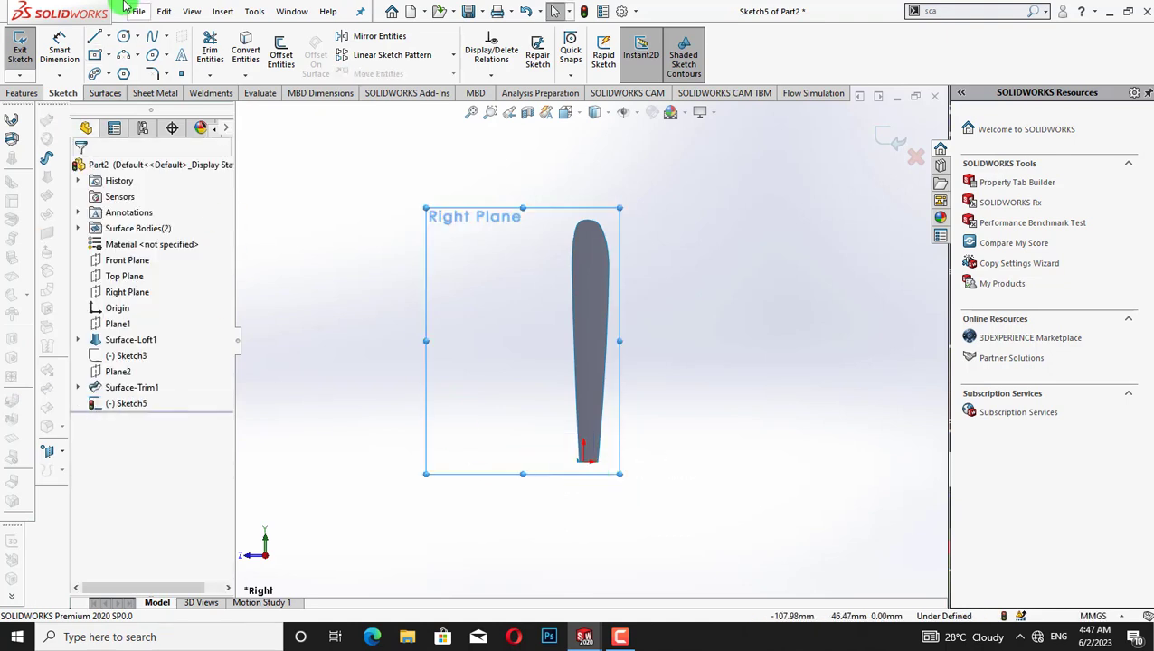
{"action": "left_click", "coordinate": [98, 57]}
{"action": "left_click", "coordinate": [117, 72]}
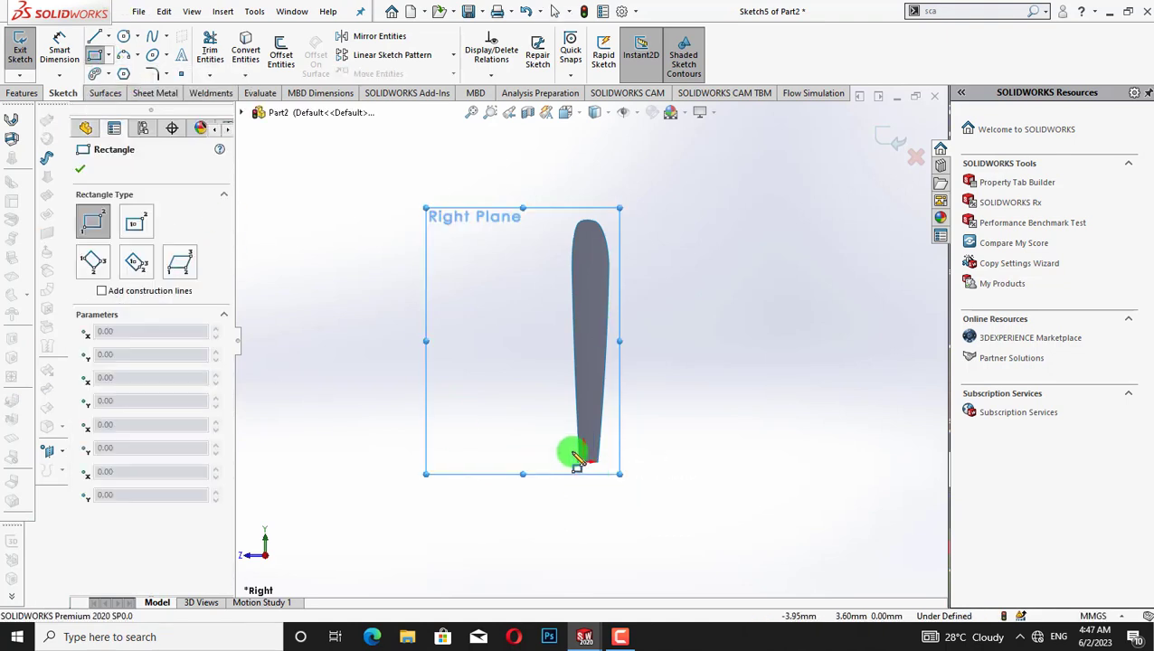
{"action": "left_click_drag", "start_coordinate": [571, 452], "coordinate": [604, 476]}
{"action": "right_click", "coordinate": [668, 360]}
{"action": "left_click", "coordinate": [696, 374]}
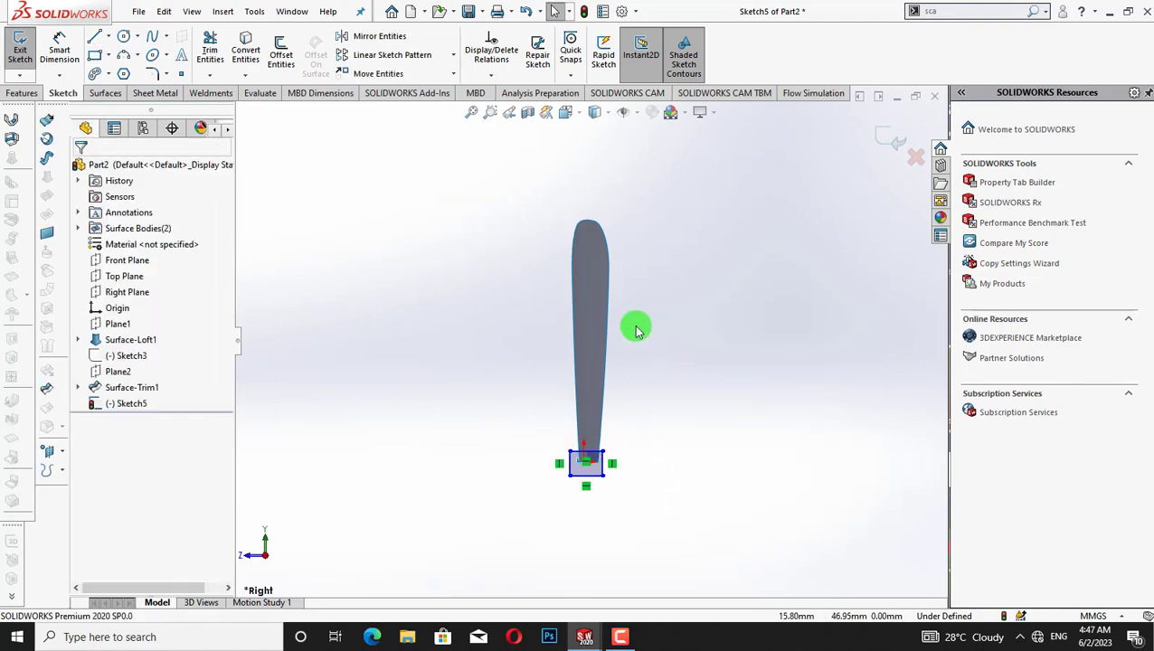
Step: Dimension the hub rectangle's right edge to a 20 mm height
{"action": "left_click", "coordinate": [59, 50]}
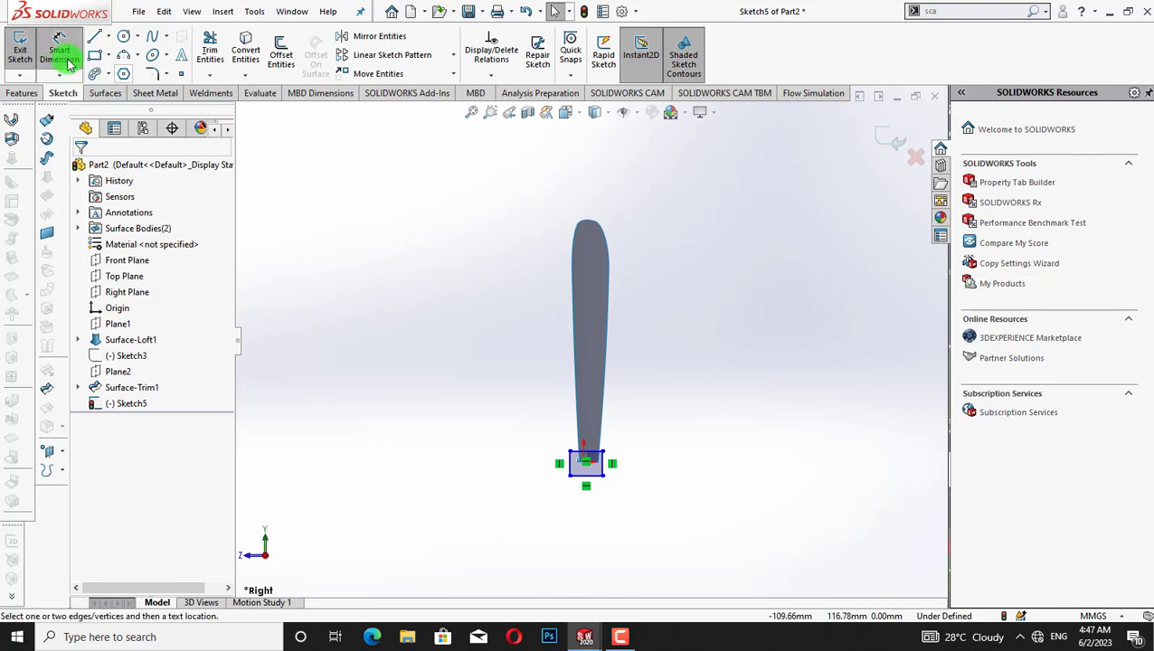
{"action": "left_click", "coordinate": [604, 464]}
{"action": "left_click", "coordinate": [747, 479]}
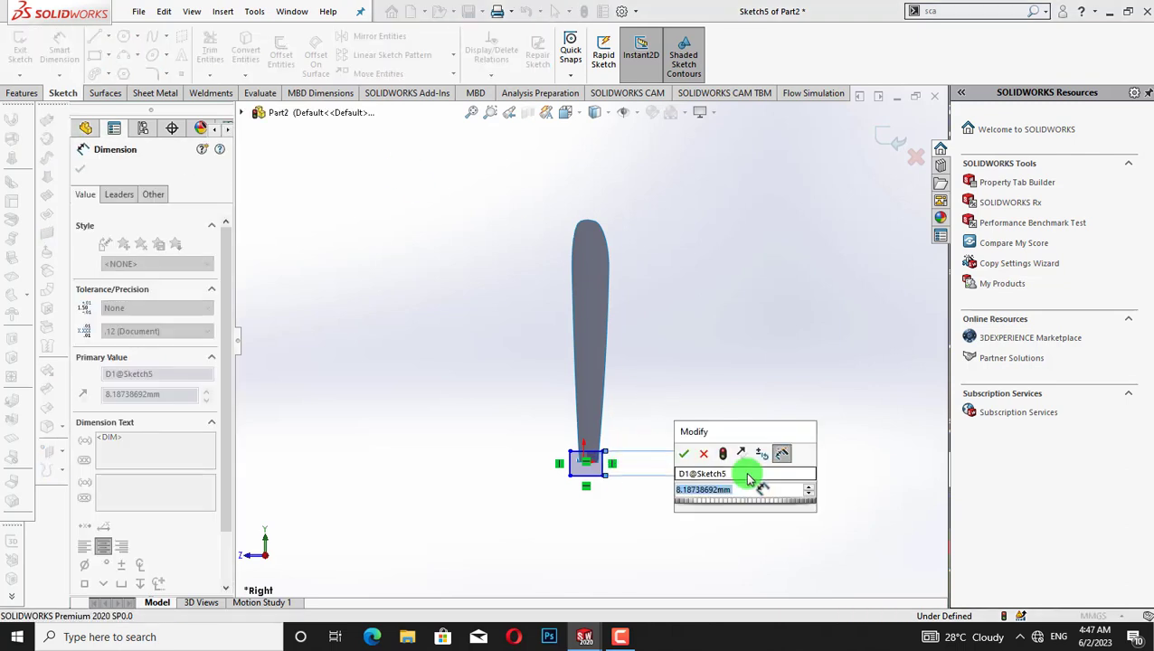
{"action": "type", "text": "="}
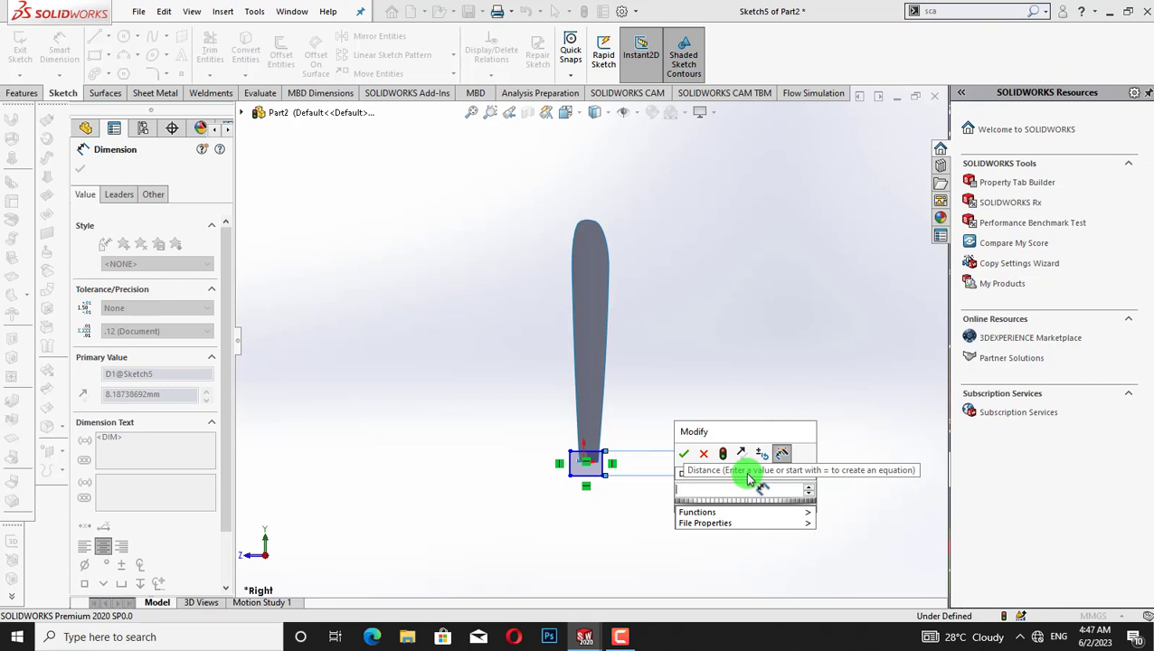
{"action": "type", "text": "20"}
{"action": "key", "text": "Return"}
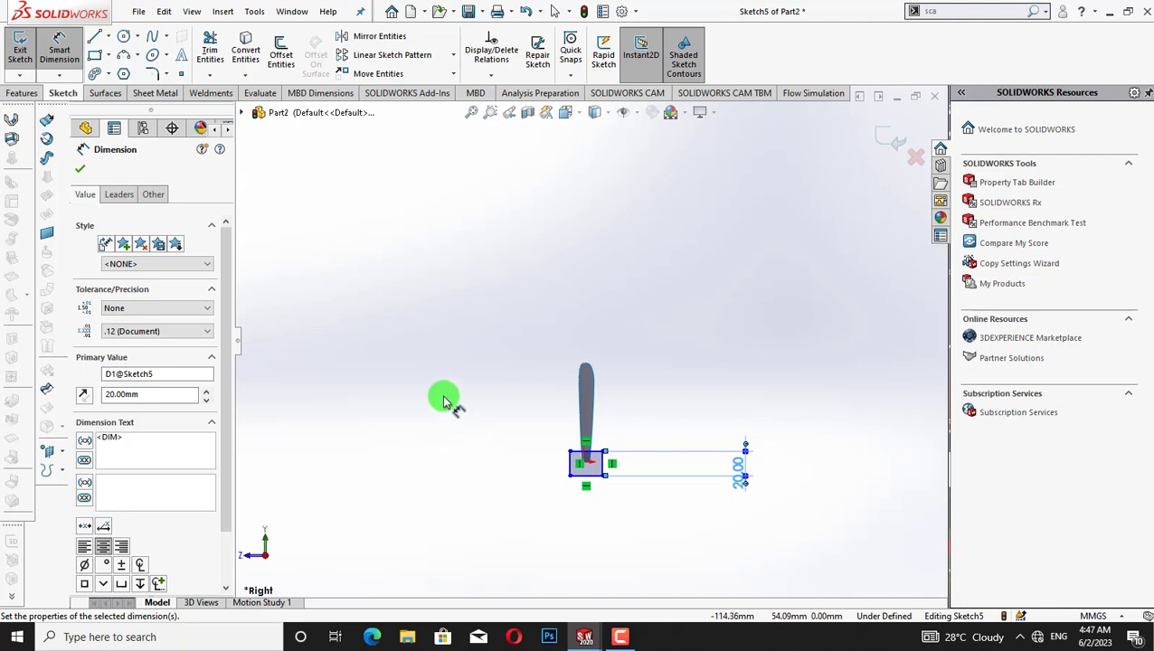
{"action": "left_click", "coordinate": [83, 165]}
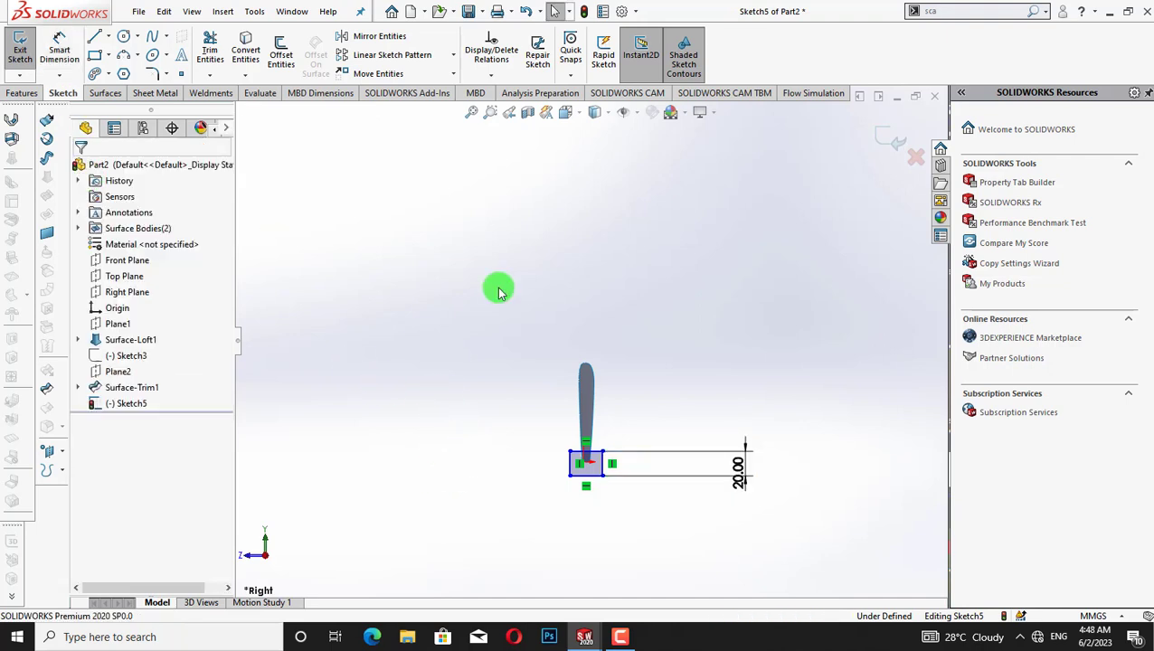
Step: Pan to centre the hub rectangle and drag its edges and corner to reshape it
{"action": "scroll", "coordinate": [496, 289], "scroll_direction": "down", "scroll_amount": 2}
{"action": "scroll", "coordinate": [489, 283], "scroll_direction": "down", "scroll_amount": 2}
{"action": "right_click", "coordinate": [481, 257]}
{"action": "mouse_move", "coordinate": [545, 288]}
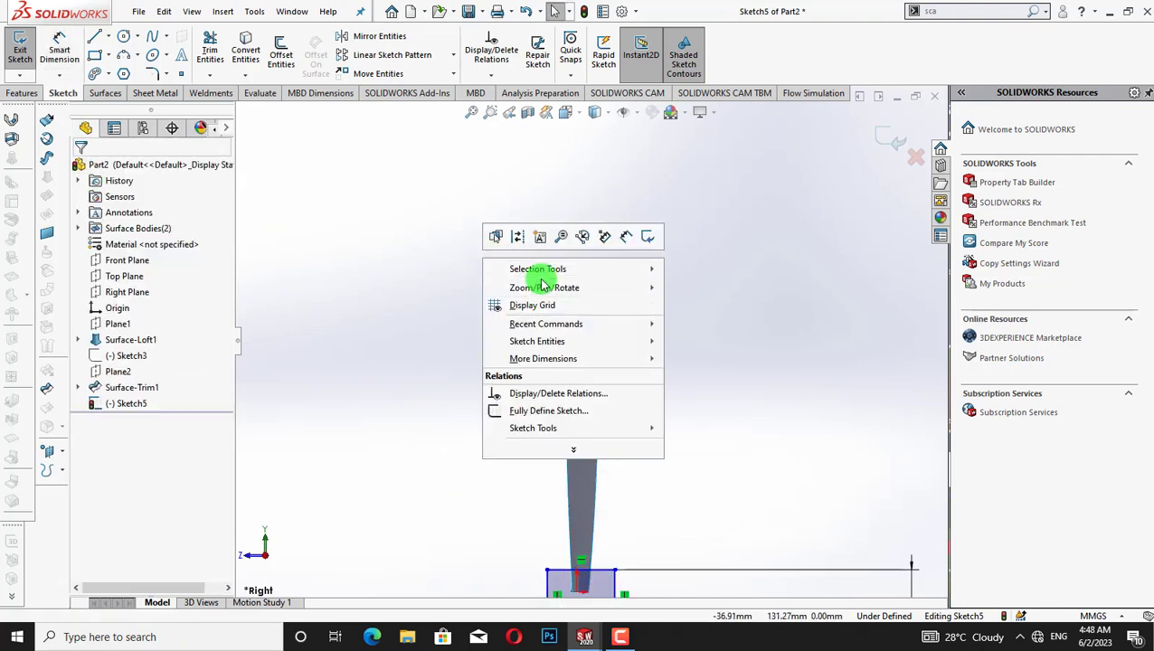
{"action": "left_click", "coordinate": [696, 357]}
{"action": "left_click_drag", "start_coordinate": [689, 289], "coordinate": [658, 343]}
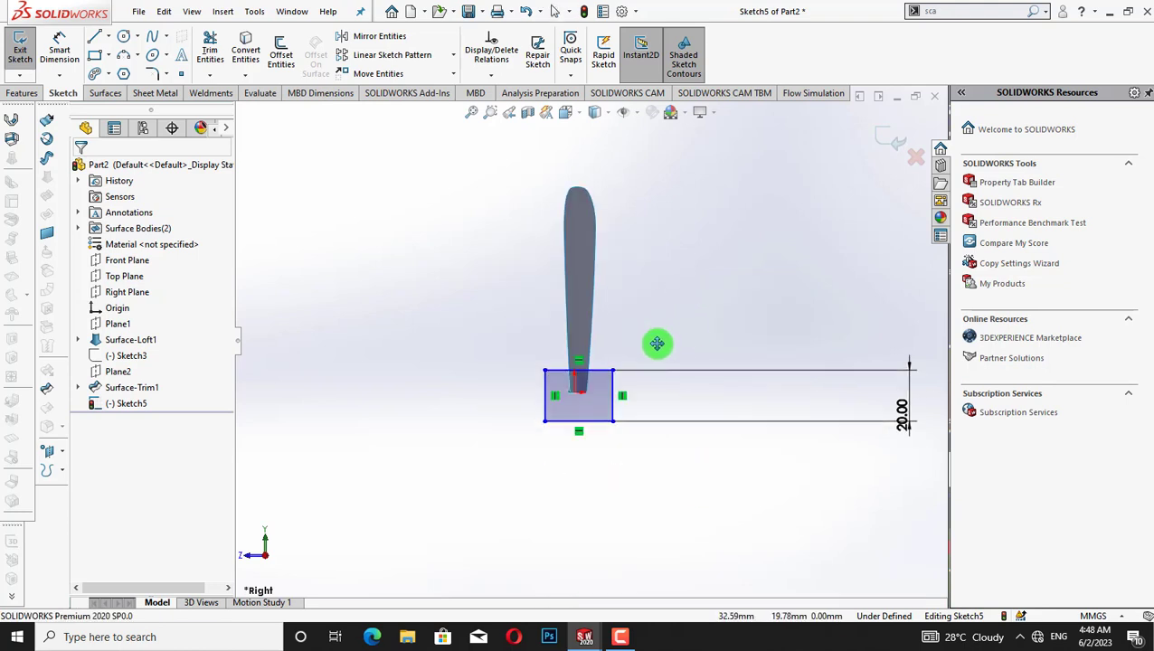
{"action": "left_click_drag", "start_coordinate": [543, 404], "coordinate": [570, 412]}
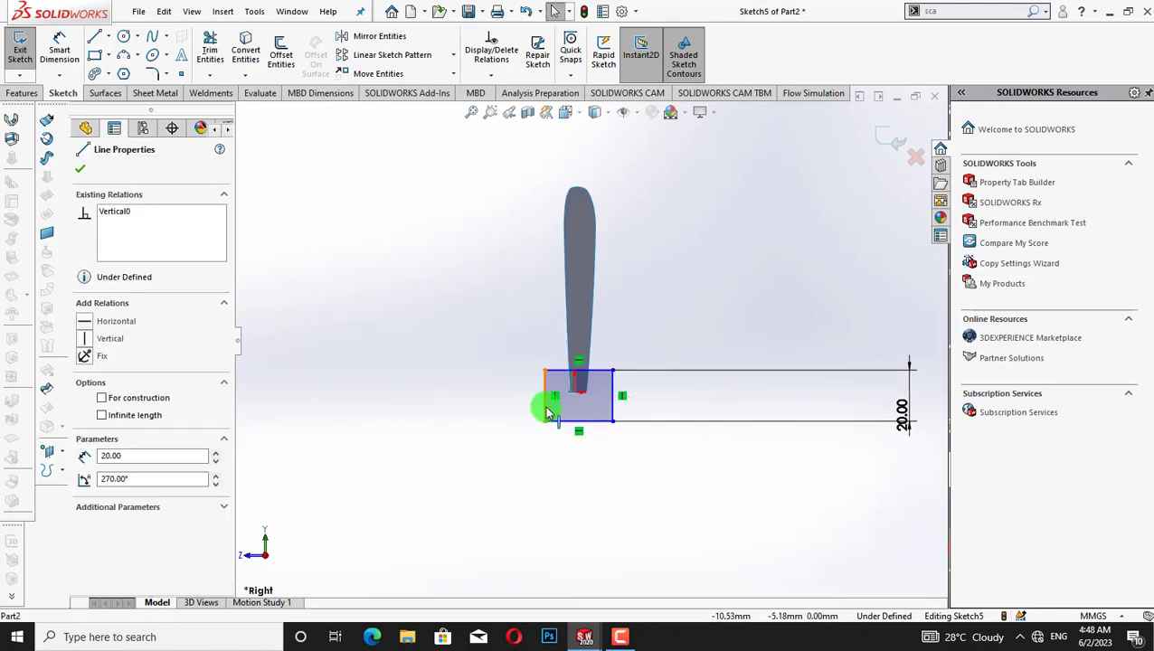
{"action": "left_click", "coordinate": [646, 489]}
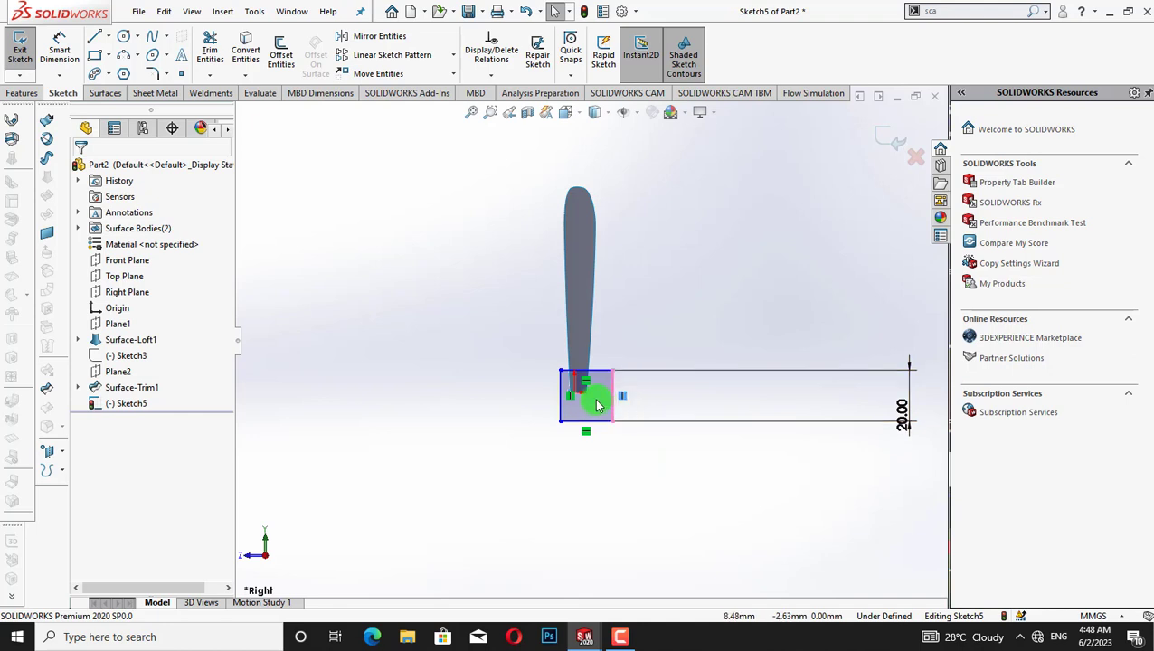
{"action": "left_click_drag", "start_coordinate": [612, 421], "coordinate": [606, 416]}
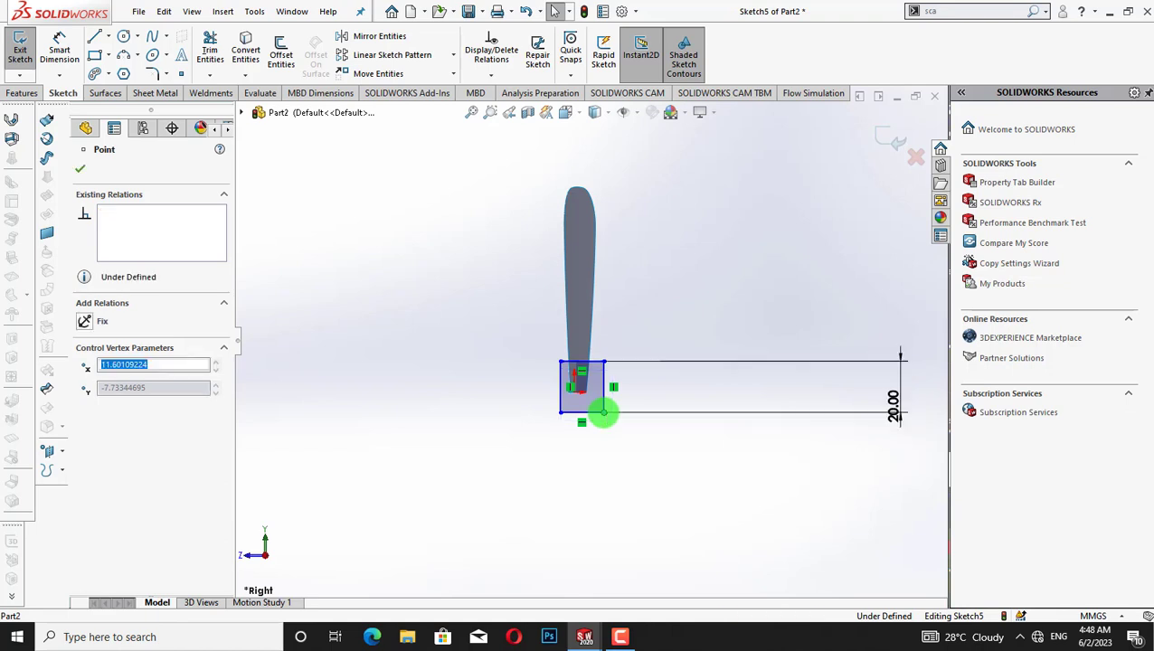
{"action": "left_click_drag", "start_coordinate": [584, 367], "coordinate": [579, 398]}
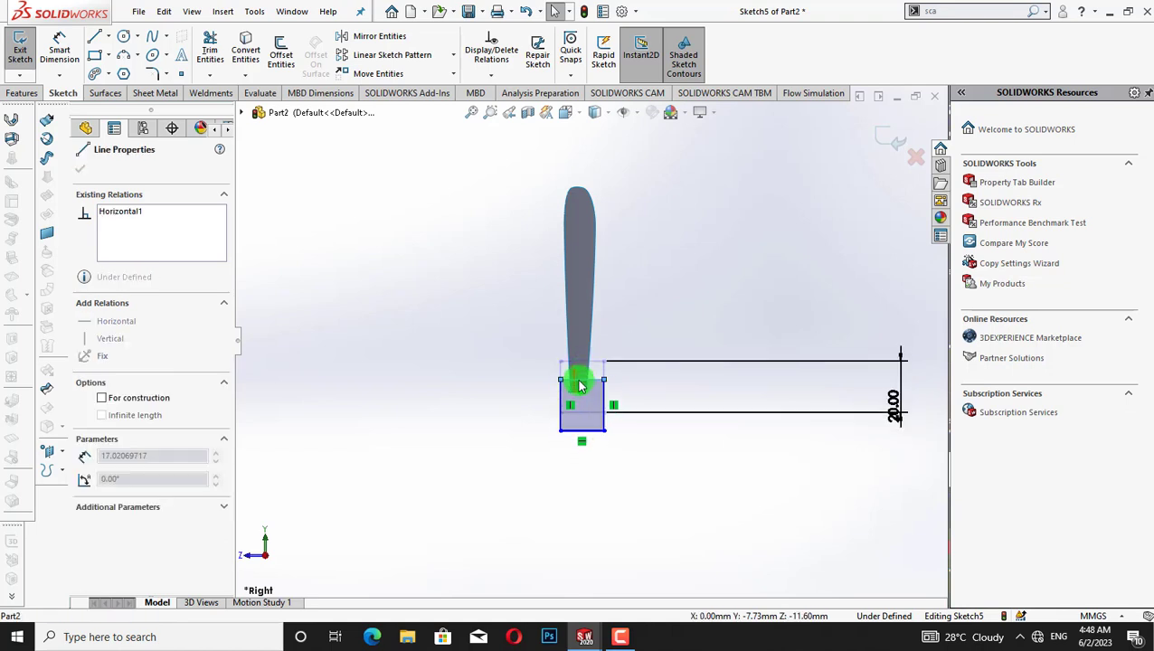
{"action": "left_click", "coordinate": [619, 509]}
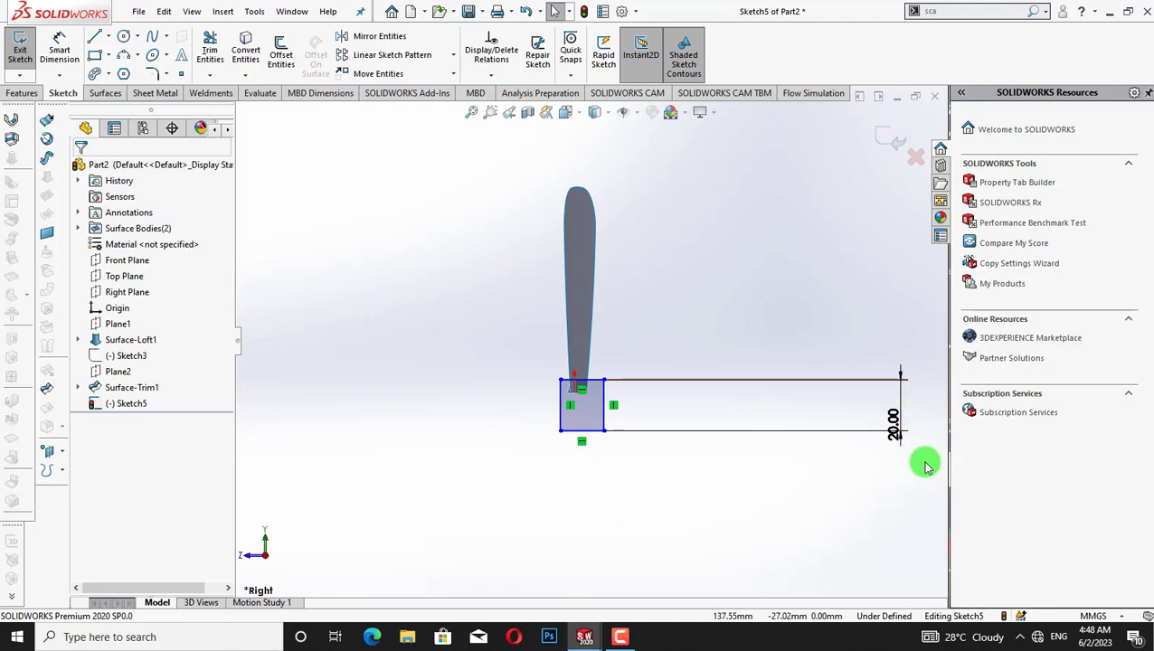
Step: Change the 20.00 height dimension to 14 and nudge the rectangle's top edge upward
{"action": "double_click", "coordinate": [896, 426]}
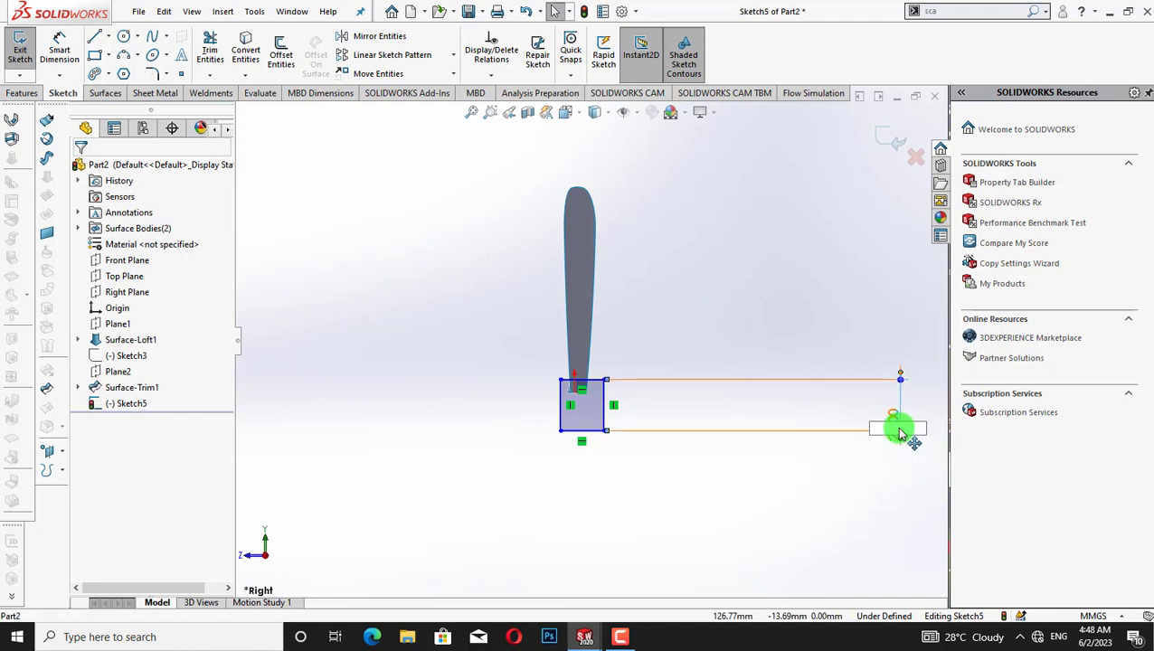
{"action": "type", "text": "14"}
{"action": "key", "text": "Return"}
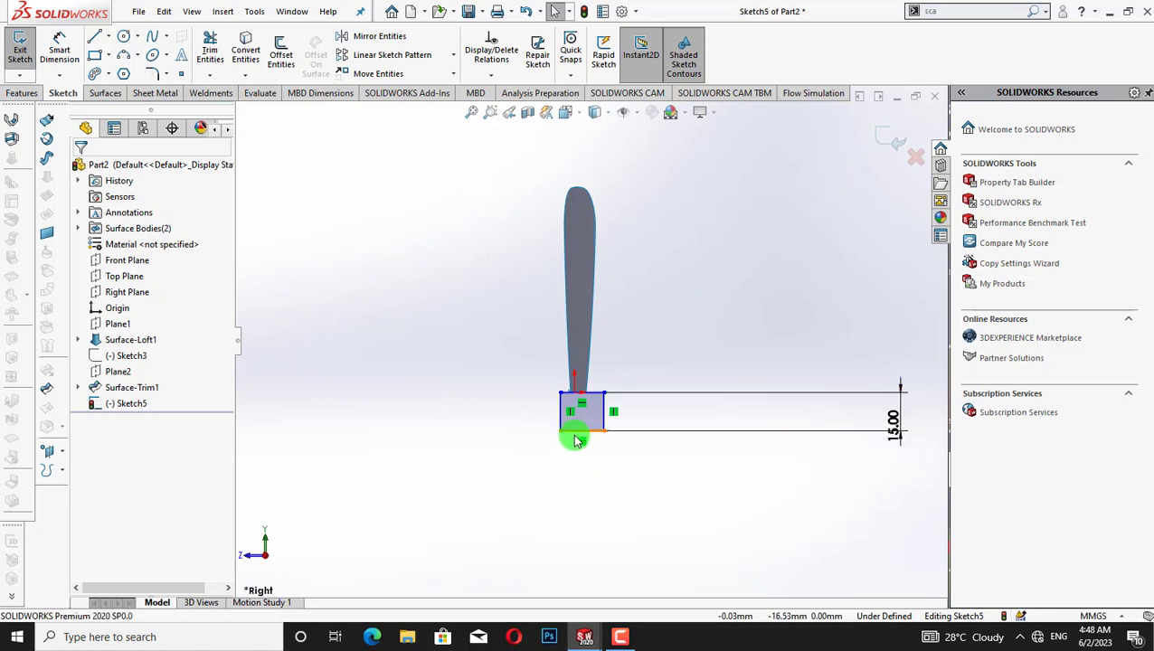
{"action": "left_click_drag", "start_coordinate": [588, 401], "coordinate": [582, 382]}
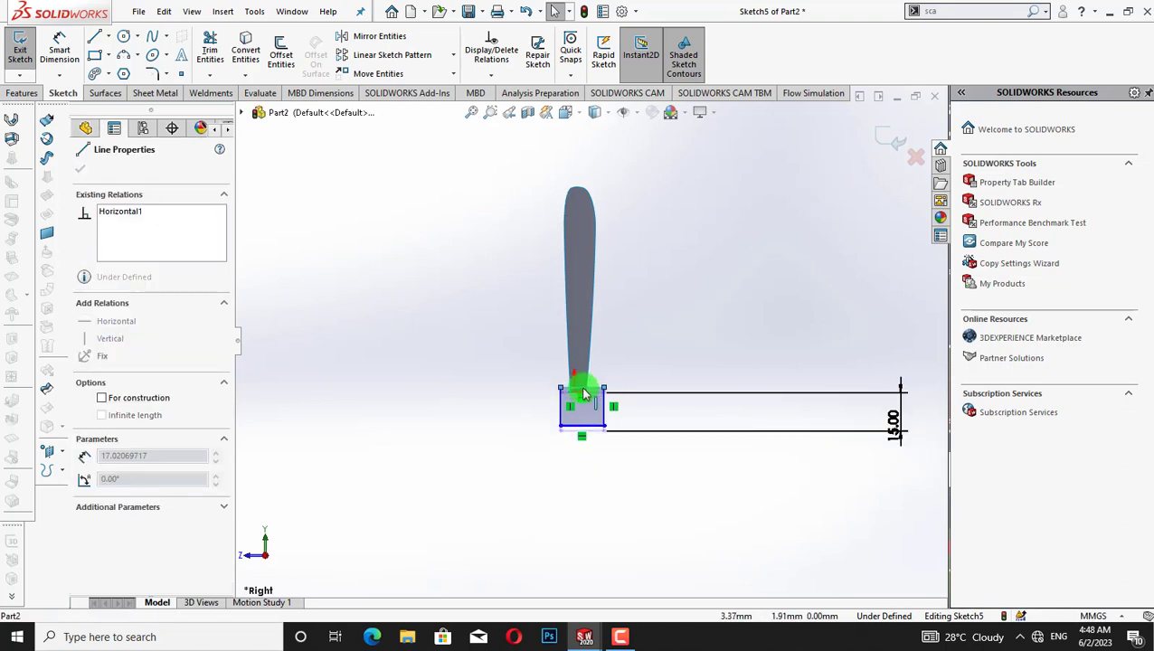
{"action": "left_click", "coordinate": [87, 168]}
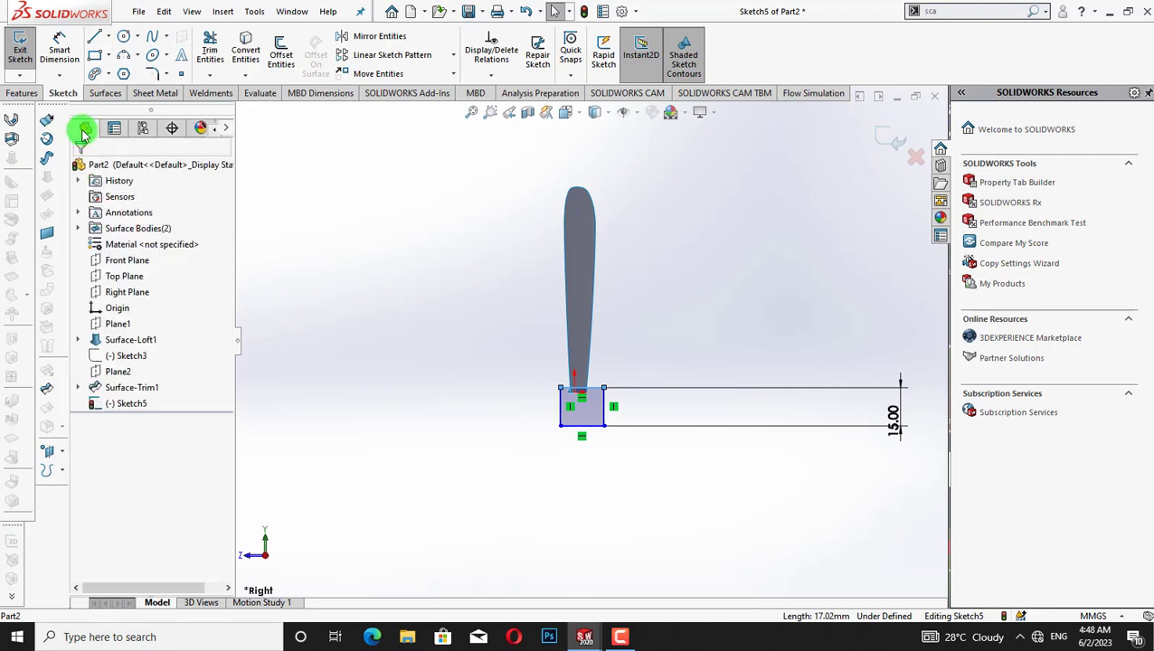
Step: Dimension the rectangle's bottom edge to a 15 mm width
{"action": "left_click", "coordinate": [58, 50]}
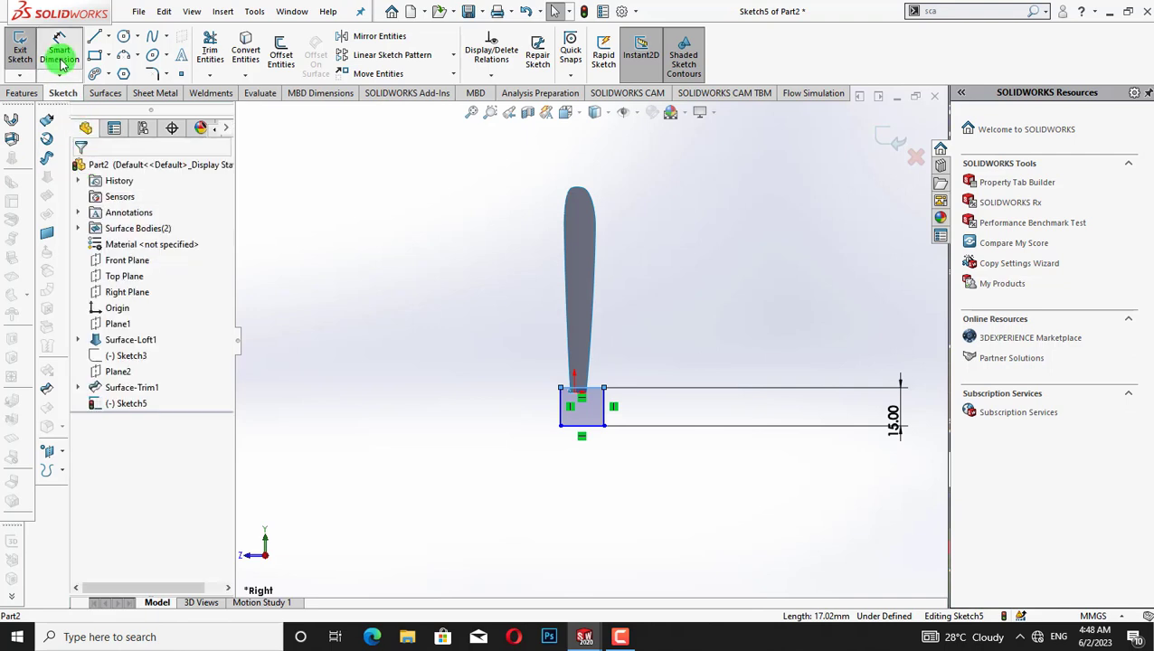
{"action": "left_click", "coordinate": [583, 432]}
{"action": "left_click", "coordinate": [589, 466]}
{"action": "type", "text": "1"}
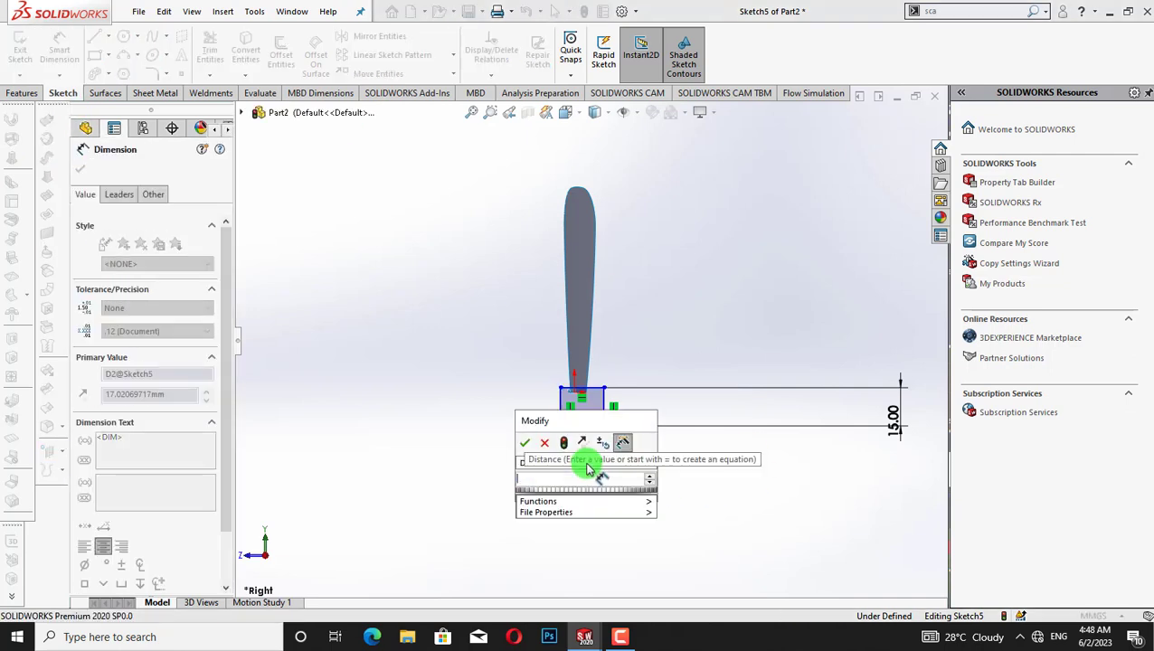
{"action": "type", "text": "5"}
{"action": "key", "text": "Return"}
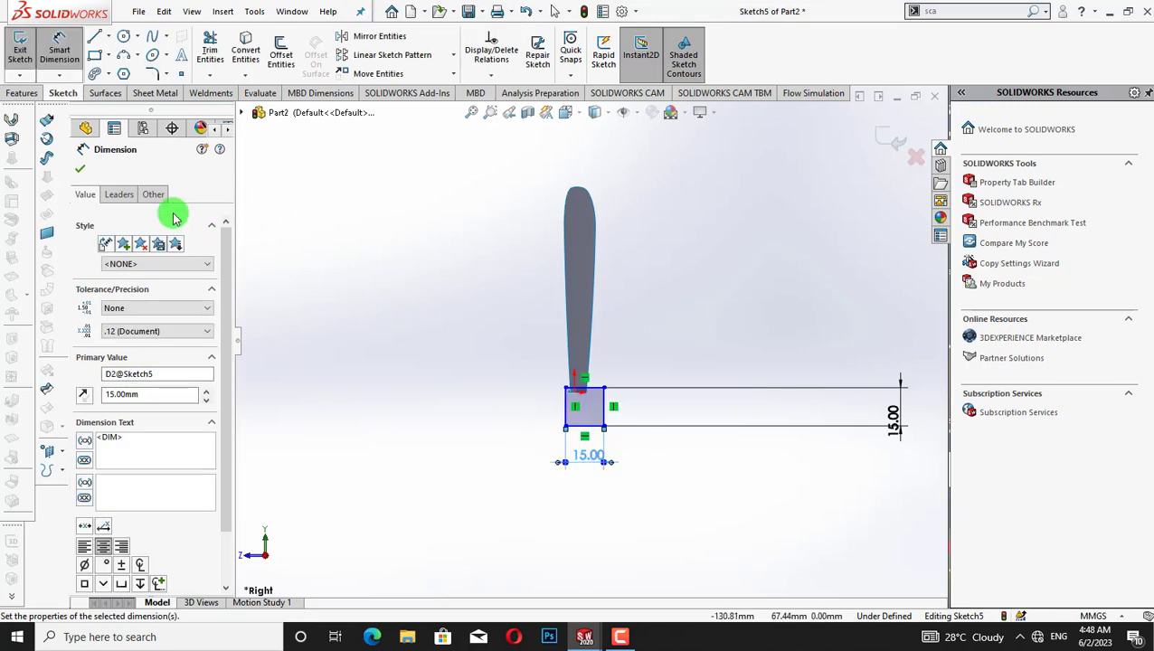
{"action": "left_click", "coordinate": [83, 168]}
Step: Revolve the 15 mm hub sketch 360° about Line3 and check Revolve3 from several views
{"action": "left_click", "coordinate": [22, 93]}
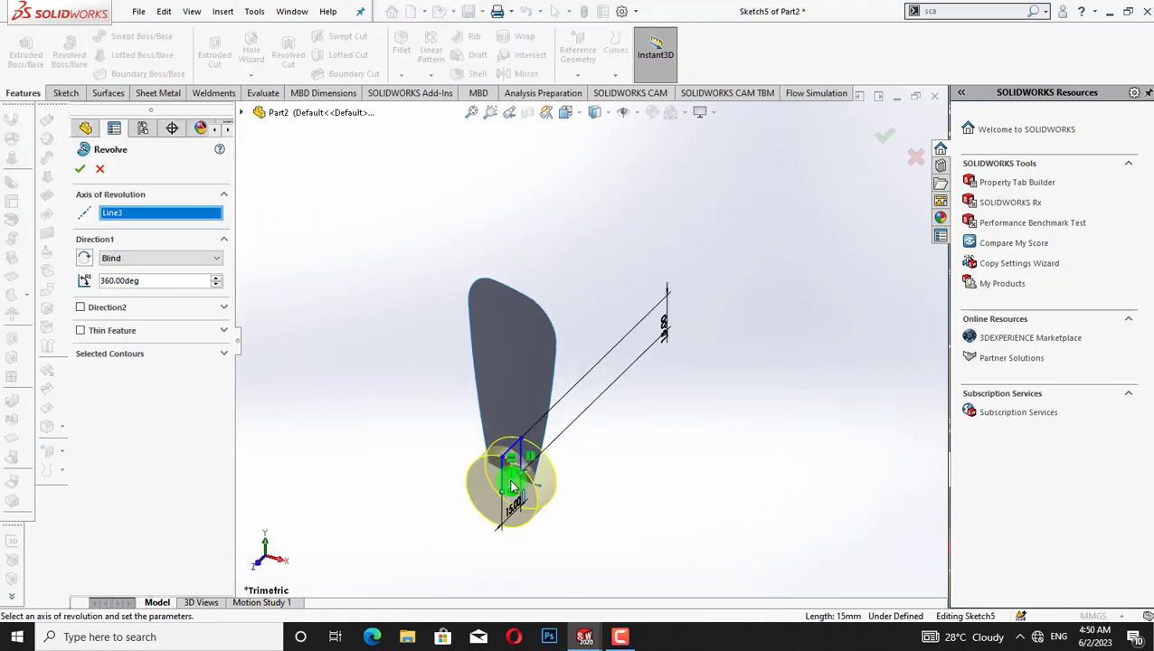
{"action": "left_click", "coordinate": [74, 171]}
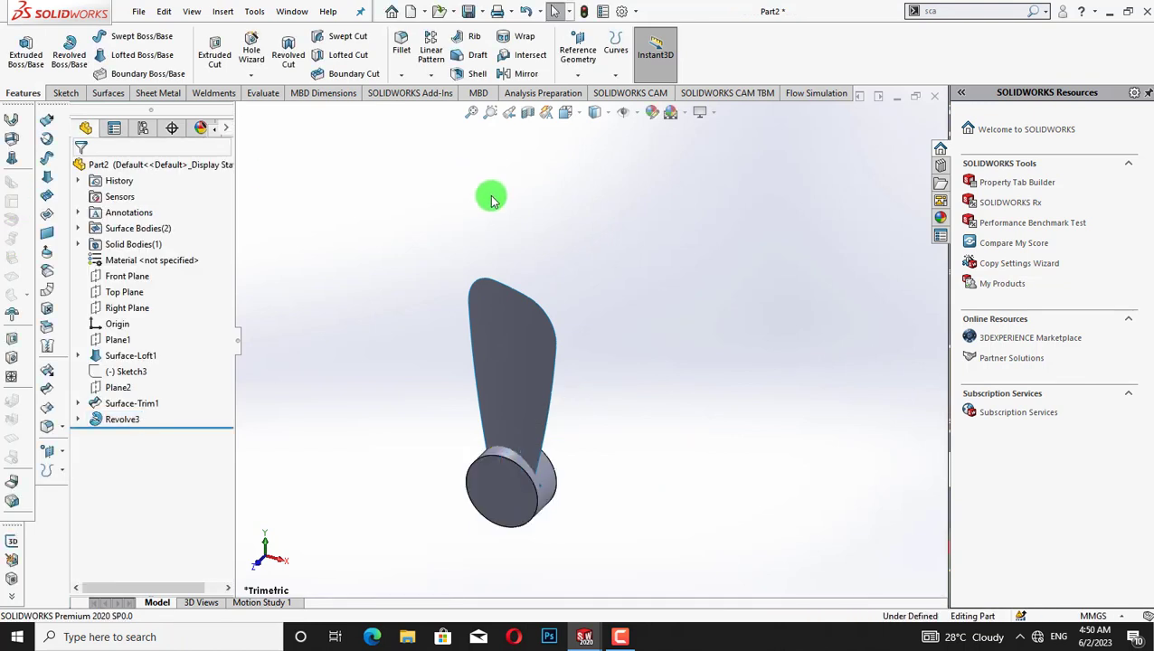
{"action": "key", "text": "ctrl+4"}
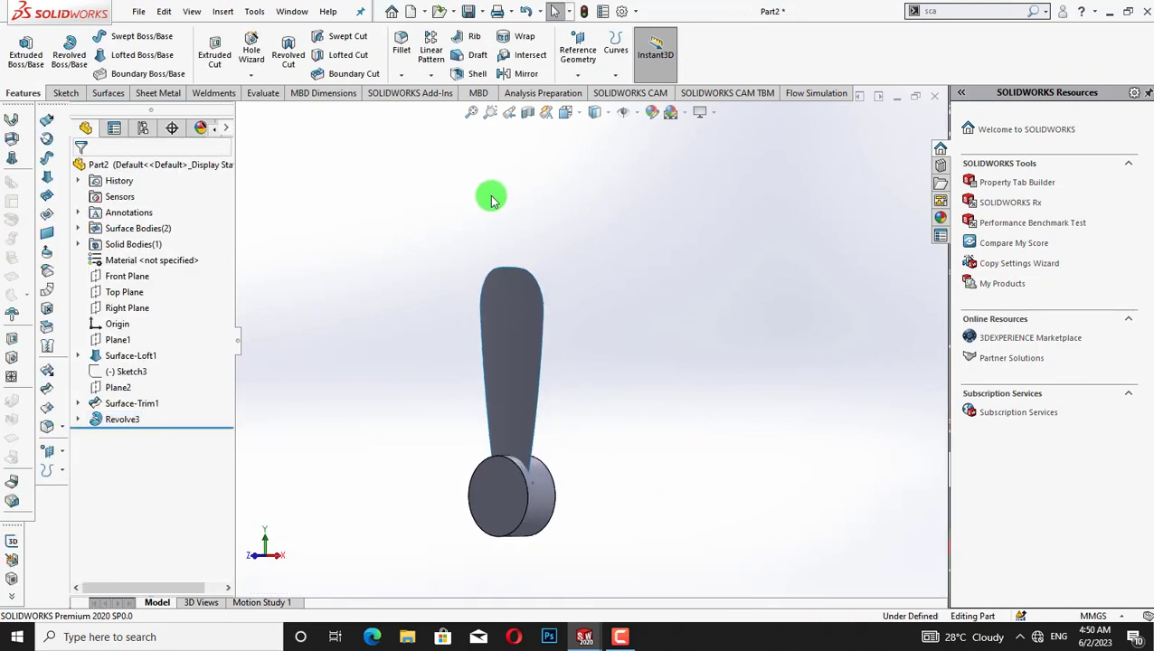
{"action": "key", "text": "ctrl+3"}
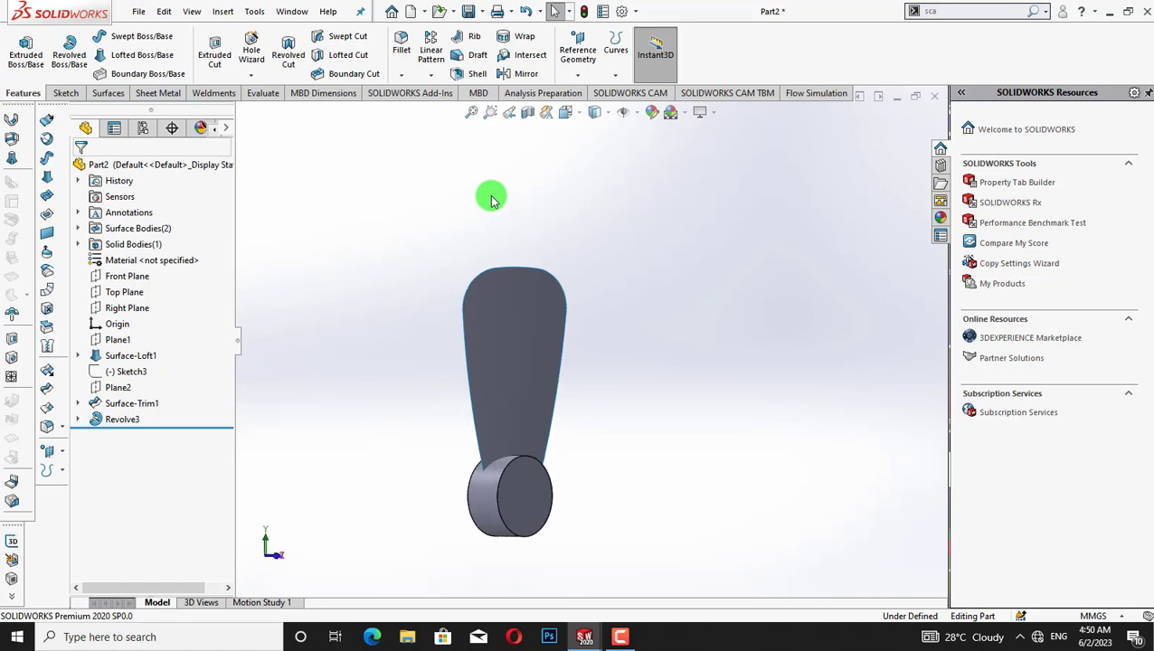
{"action": "key", "text": "Up"}
{"action": "key", "text": "Up"}
{"action": "key", "text": "Up"}
{"action": "key", "text": "Up"}
{"action": "key", "text": "Up"}
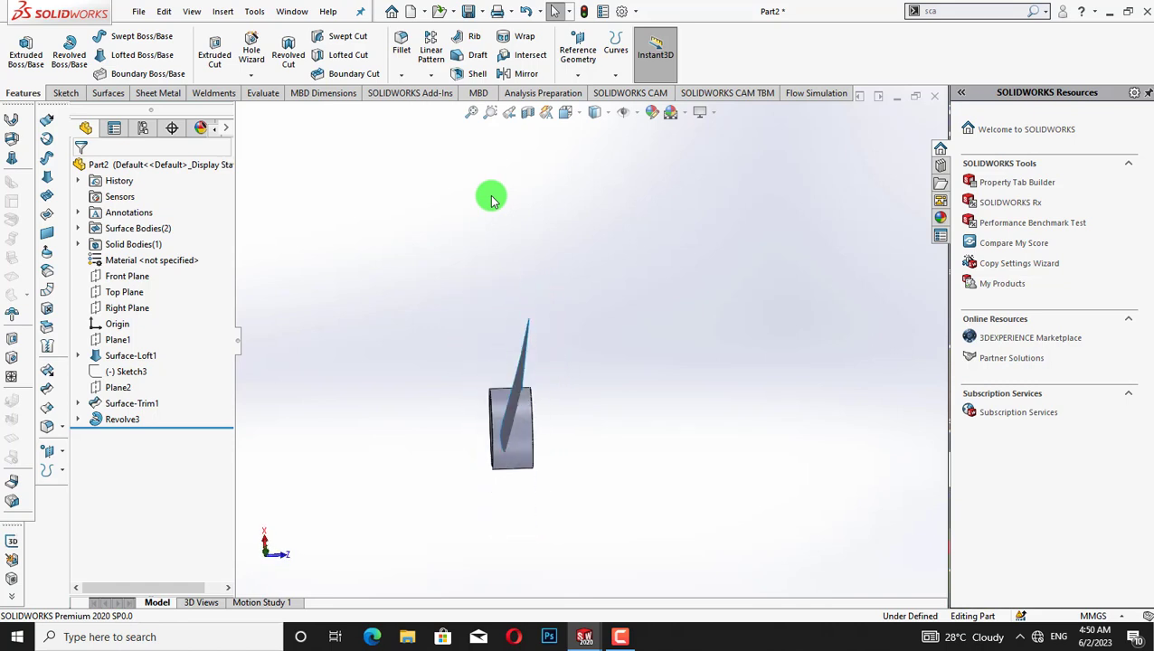
{"action": "key", "text": "Up"}
{"action": "key", "text": "ctrl+3"}
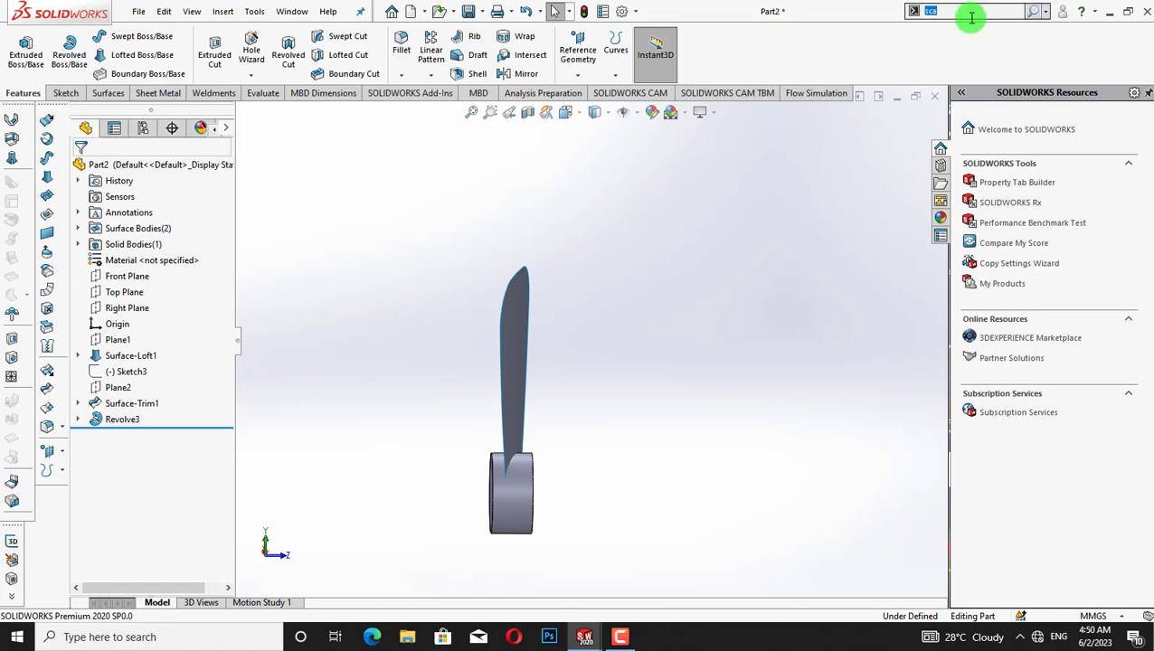
Step: Thicken Surface-Trim1 by 1 mm as a separate body with Merge result unchecked
{"action": "type", "text": "thi"}
{"action": "left_click", "coordinate": [958, 42]}
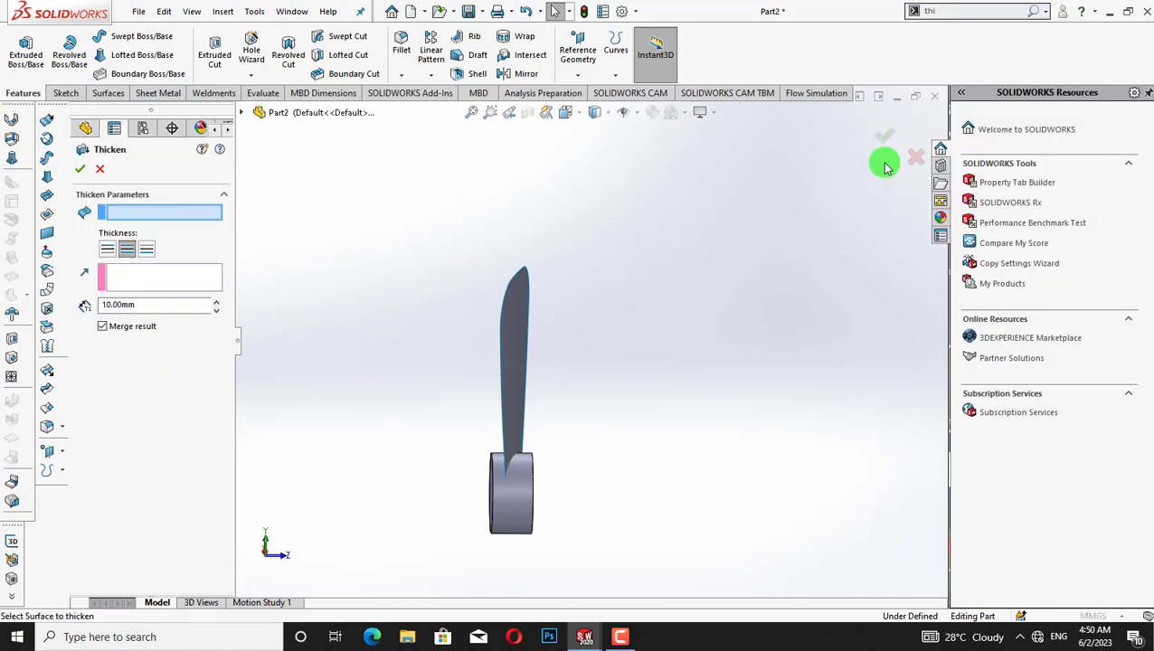
{"action": "left_click", "coordinate": [512, 384]}
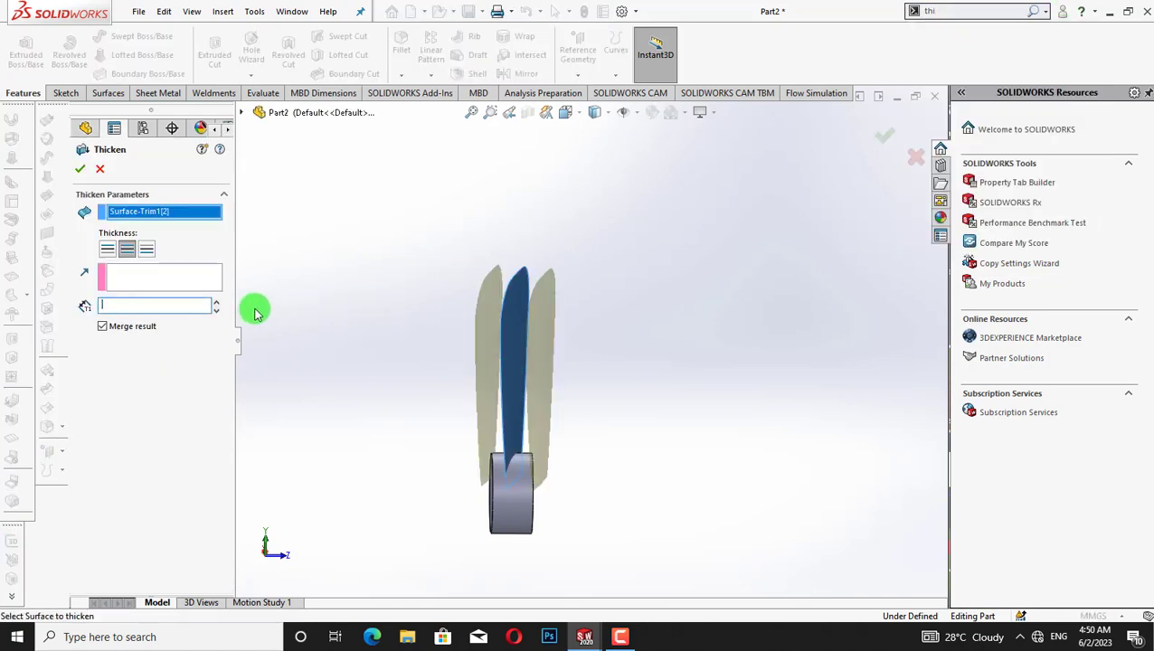
{"action": "left_click", "coordinate": [155, 305]}
{"action": "type", "text": "2"}
{"action": "key", "text": "Return"}
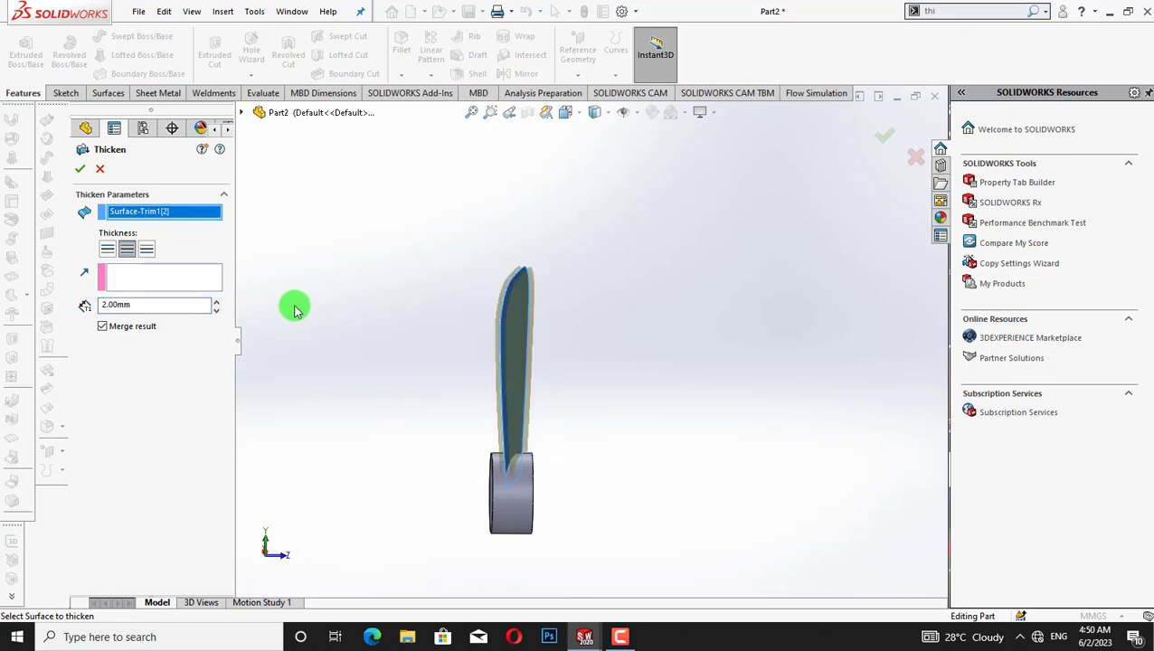
{"action": "key", "text": "shift+Down"}
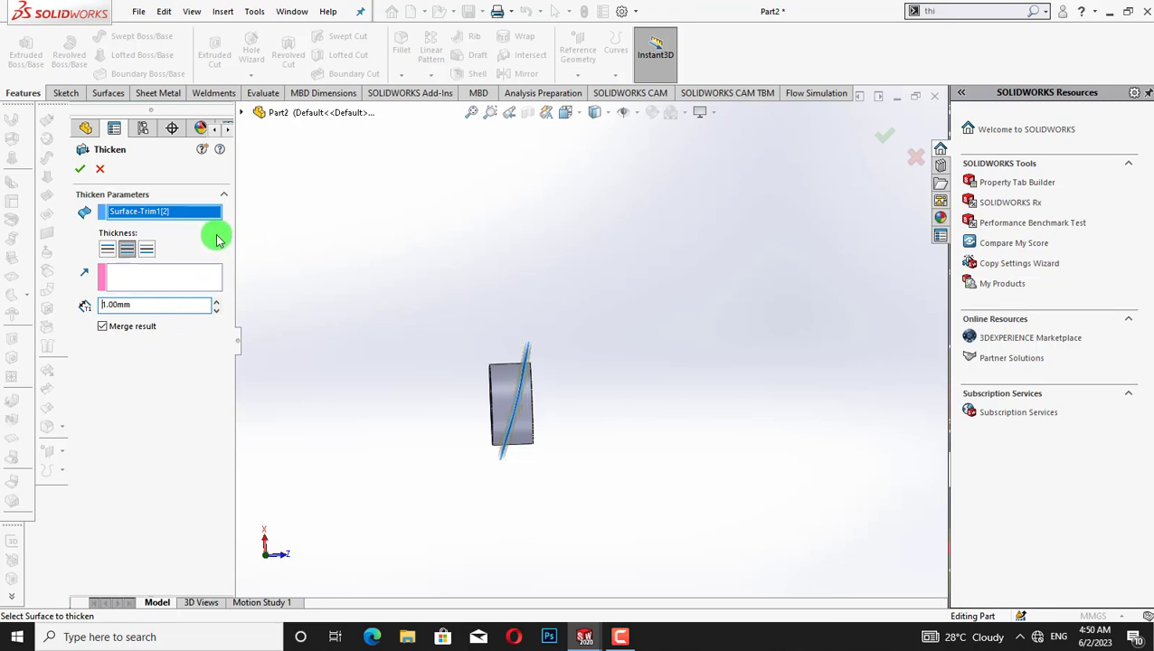
{"action": "left_click", "coordinate": [102, 214]}
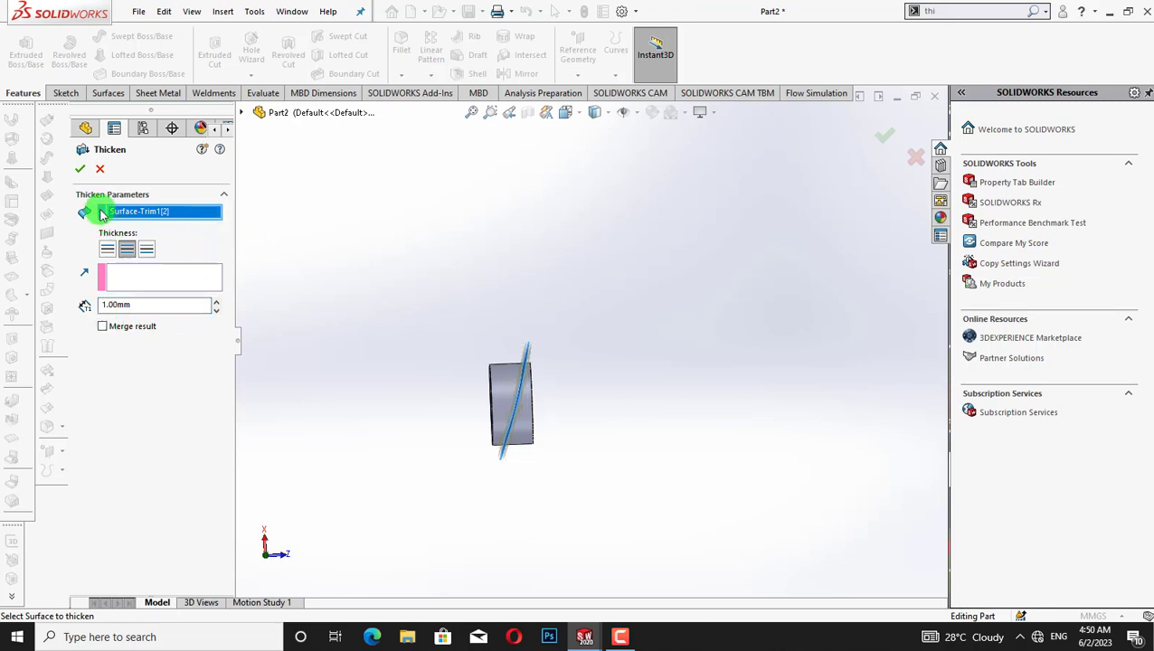
{"action": "left_click", "coordinate": [80, 172]}
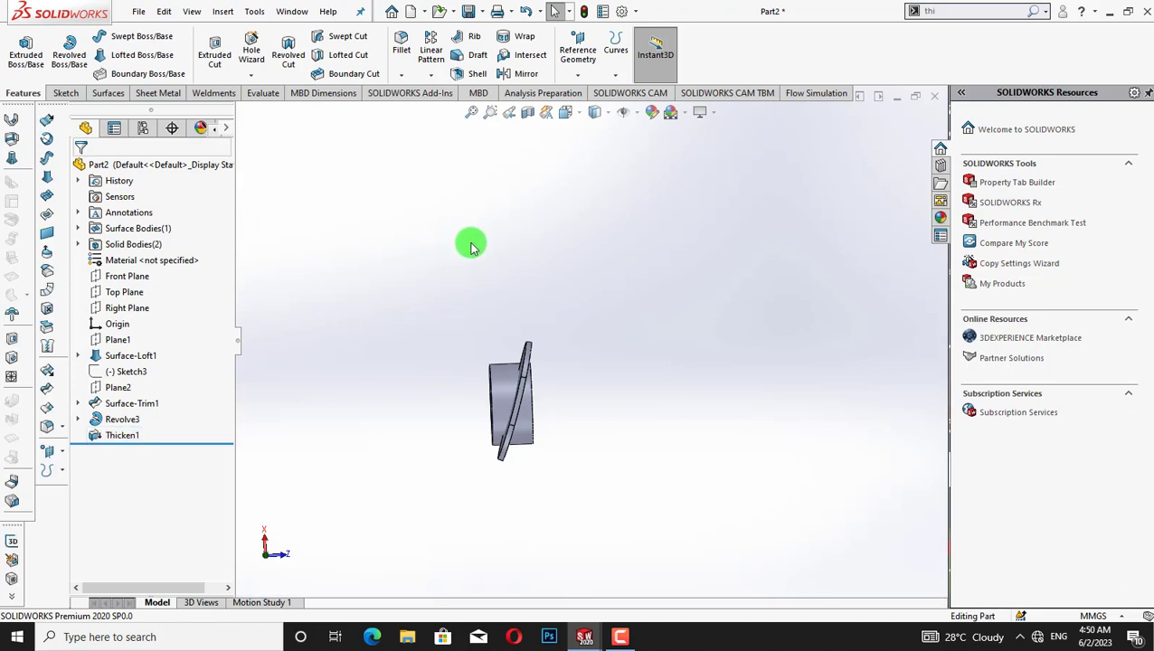
{"action": "key", "text": "shift+Up"}
{"action": "key", "text": "Right"}
{"action": "key", "text": "Right"}
{"action": "key", "text": "Right"}
{"action": "key", "text": "Right"}
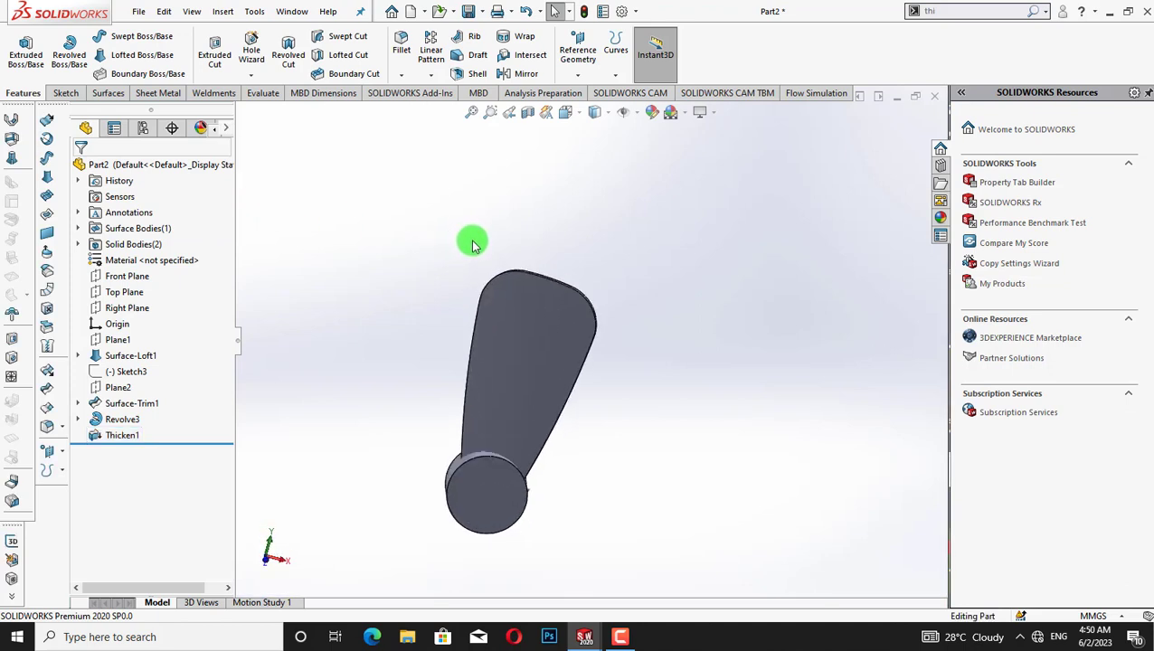
{"action": "middle_click_drag", "start_coordinate": [473, 245], "coordinate": [474, 240]}
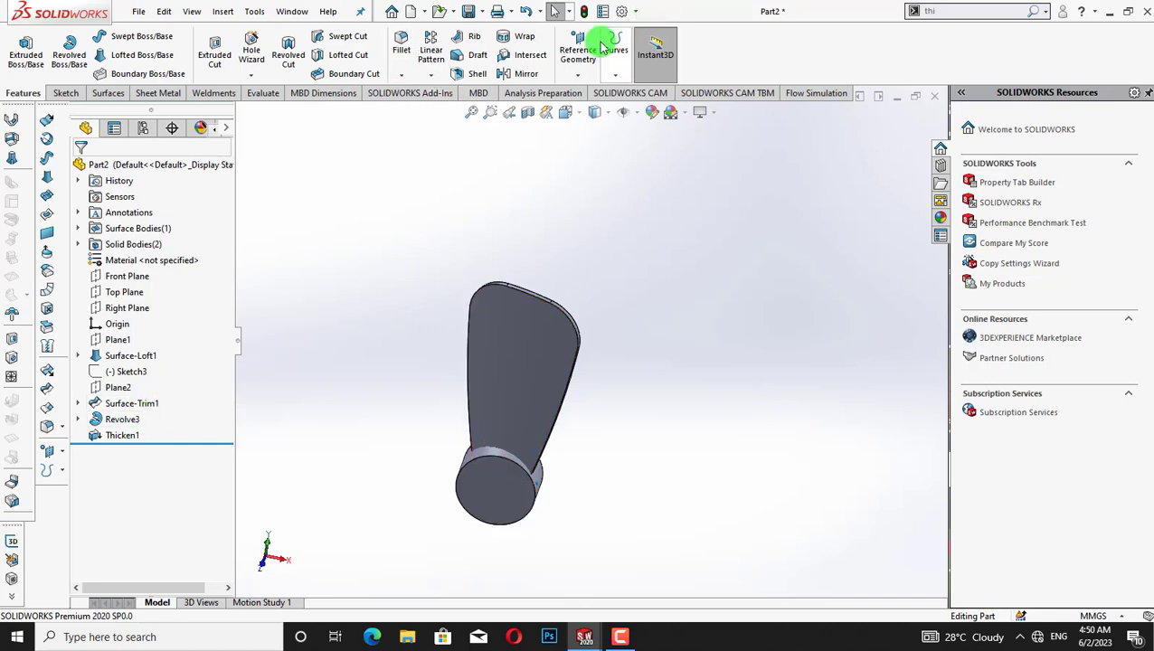
Step: Pattern the Thicken1 blade body 5 times over 360° about the hub's circular edge
{"action": "left_click", "coordinate": [431, 74]}
{"action": "left_click", "coordinate": [444, 107]}
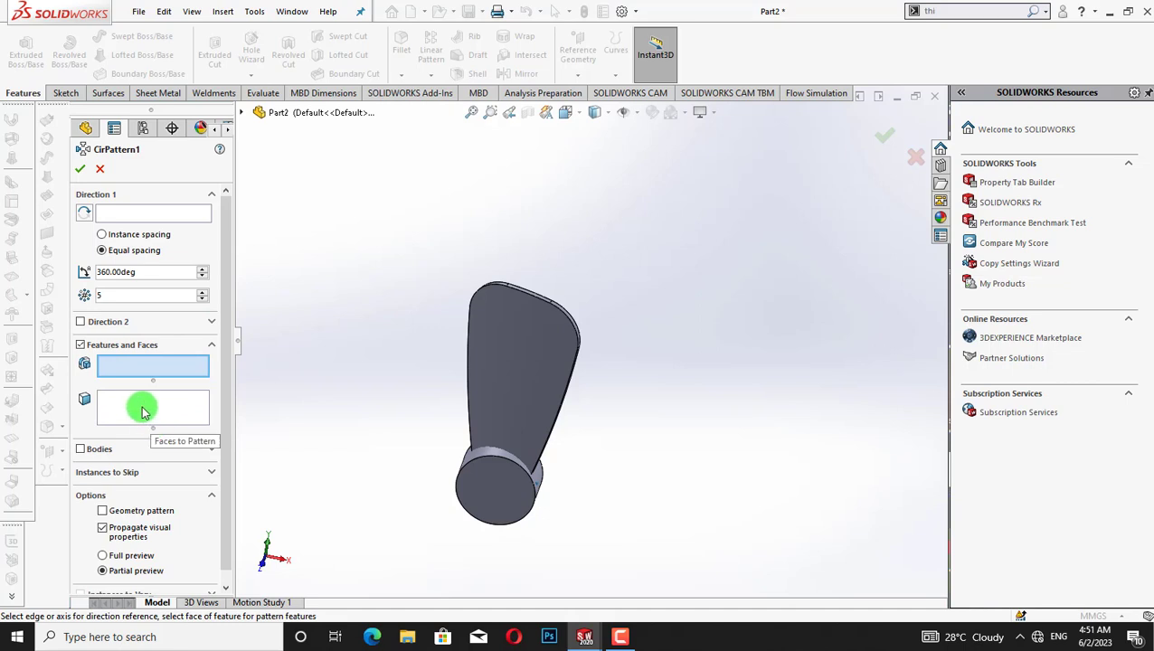
{"action": "left_click", "coordinate": [81, 449]}
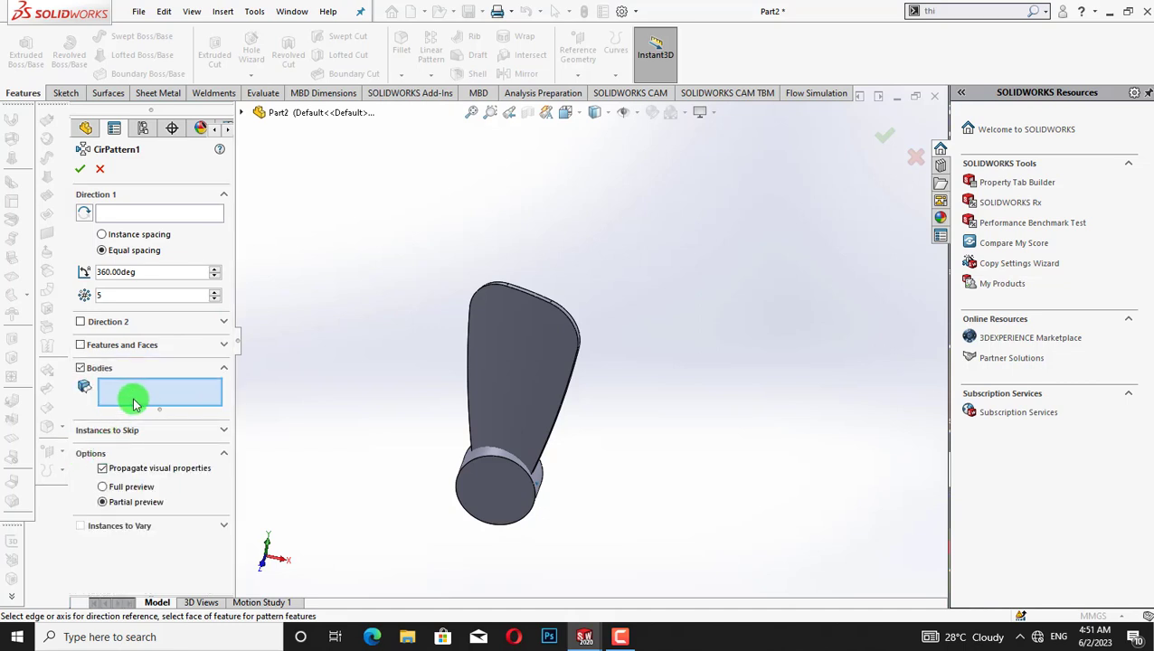
{"action": "left_click", "coordinate": [549, 412]}
{"action": "left_click", "coordinate": [177, 213]}
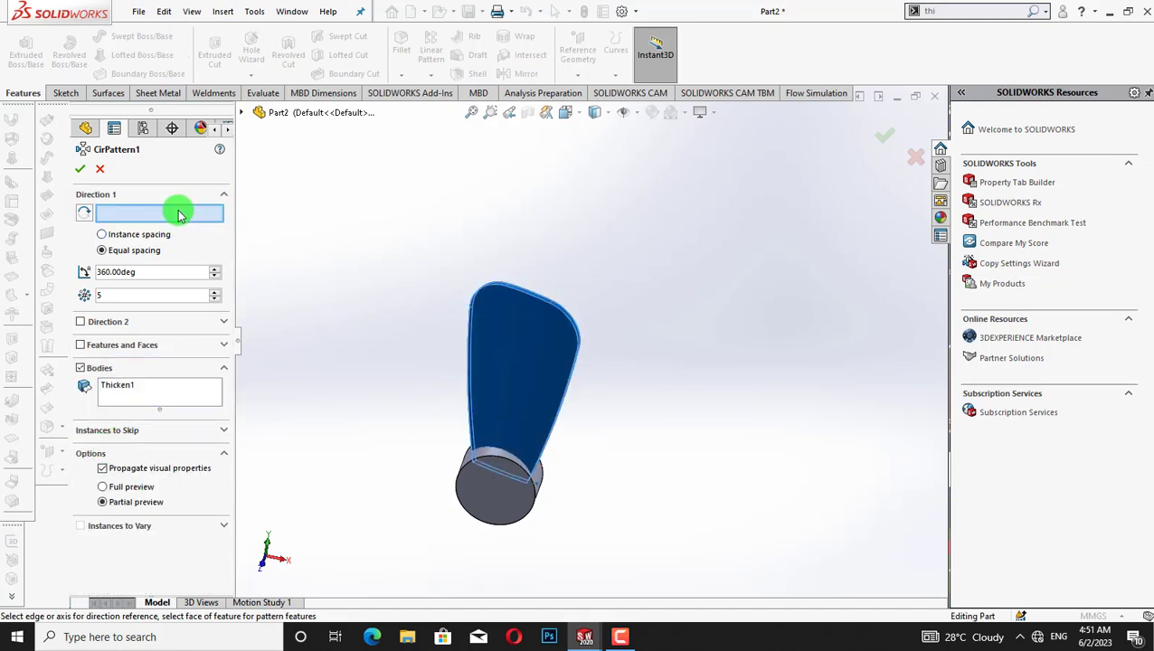
{"action": "left_click", "coordinate": [458, 477]}
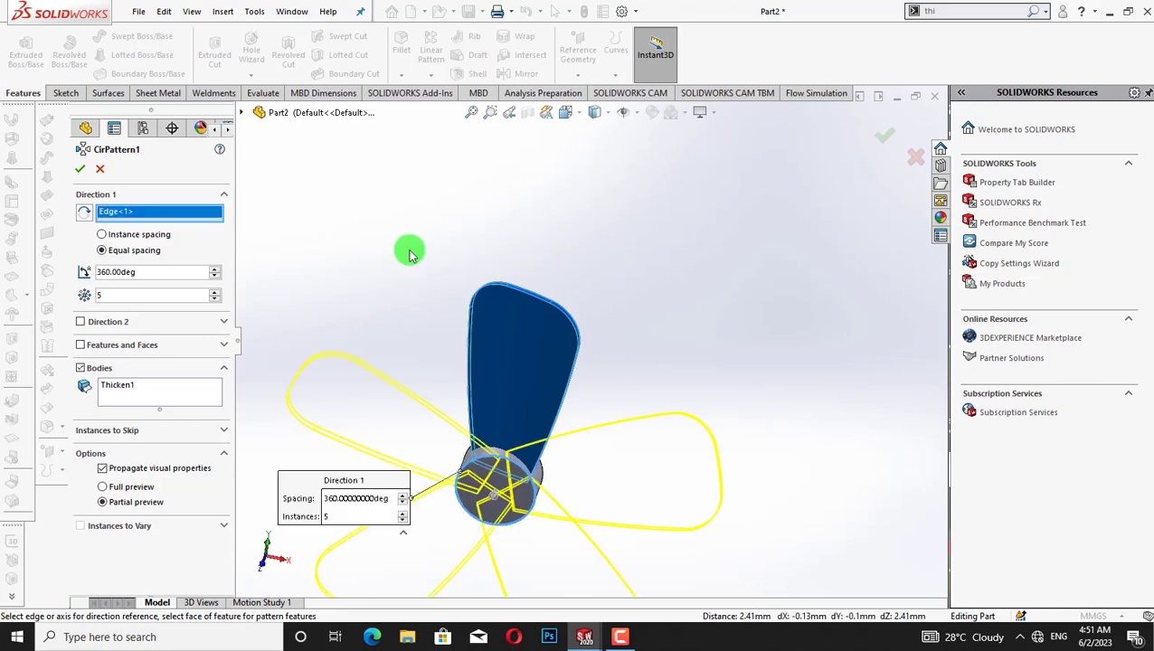
{"action": "key", "text": "Up"}
{"action": "key", "text": "Up"}
{"action": "key", "text": "Up"}
{"action": "key", "text": "Up"}
{"action": "key", "text": "Up"}
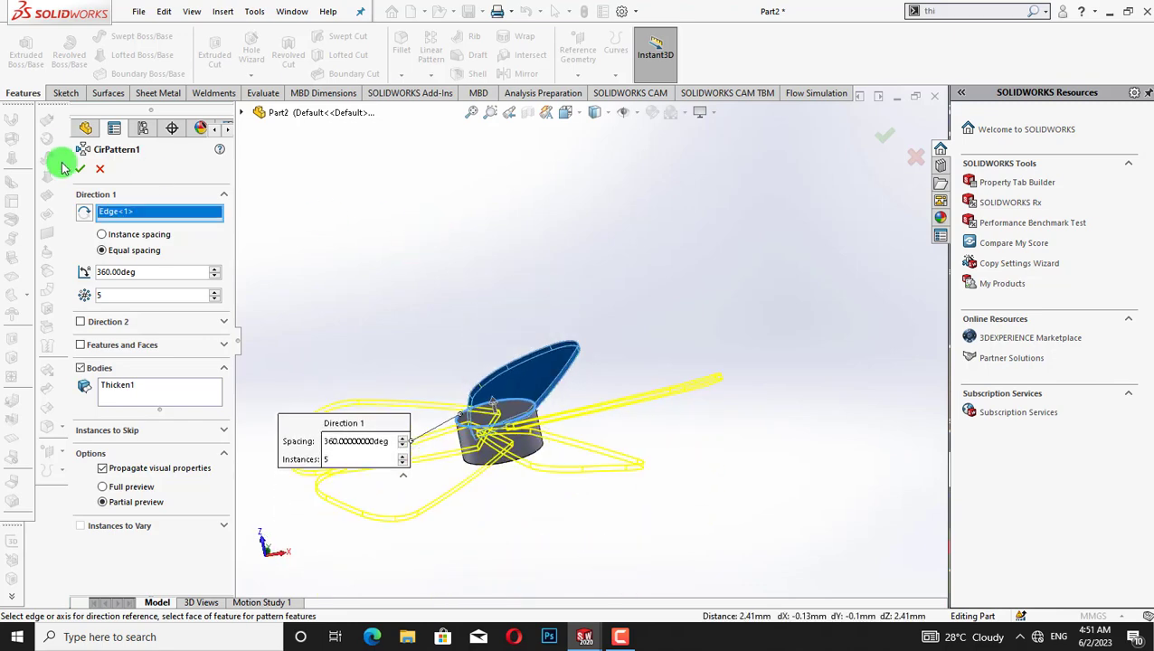
{"action": "left_click", "coordinate": [80, 168]}
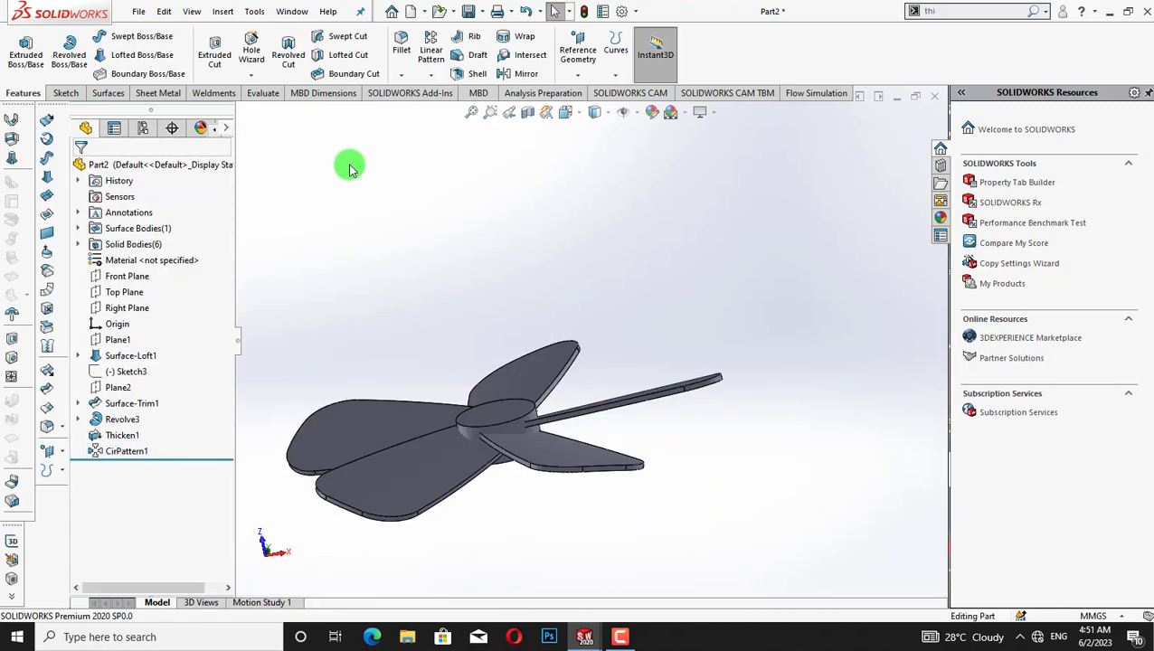
{"action": "key", "text": "ctrl+1"}
{"action": "key", "text": "ctrl+4"}
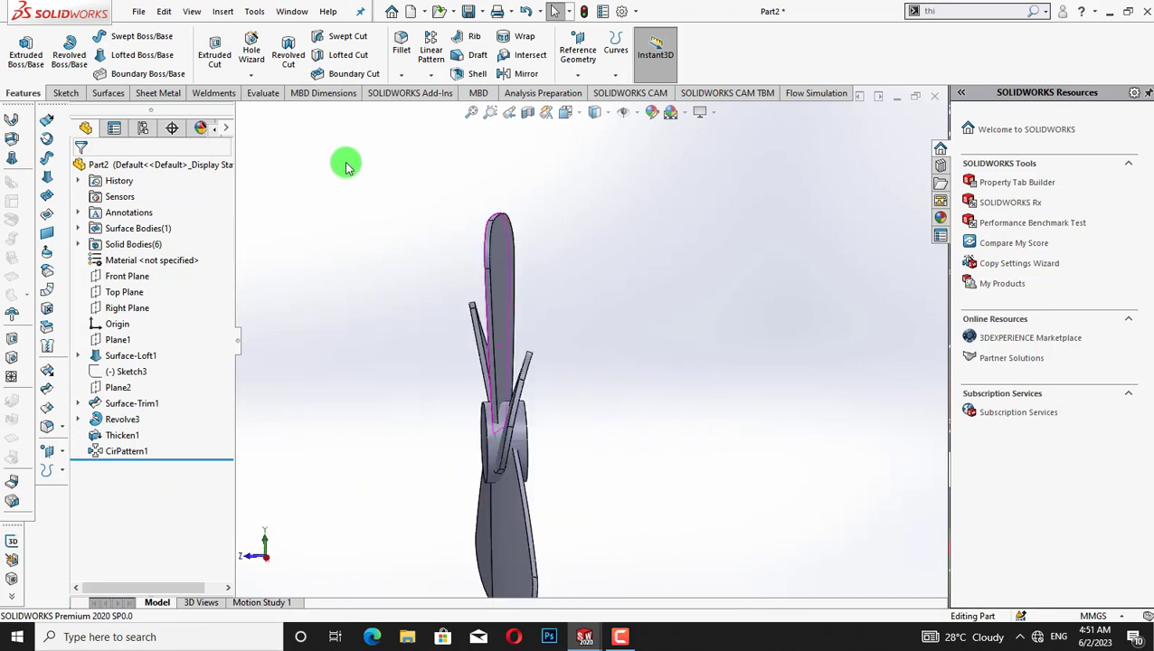
{"action": "key", "text": "ctrl+1"}
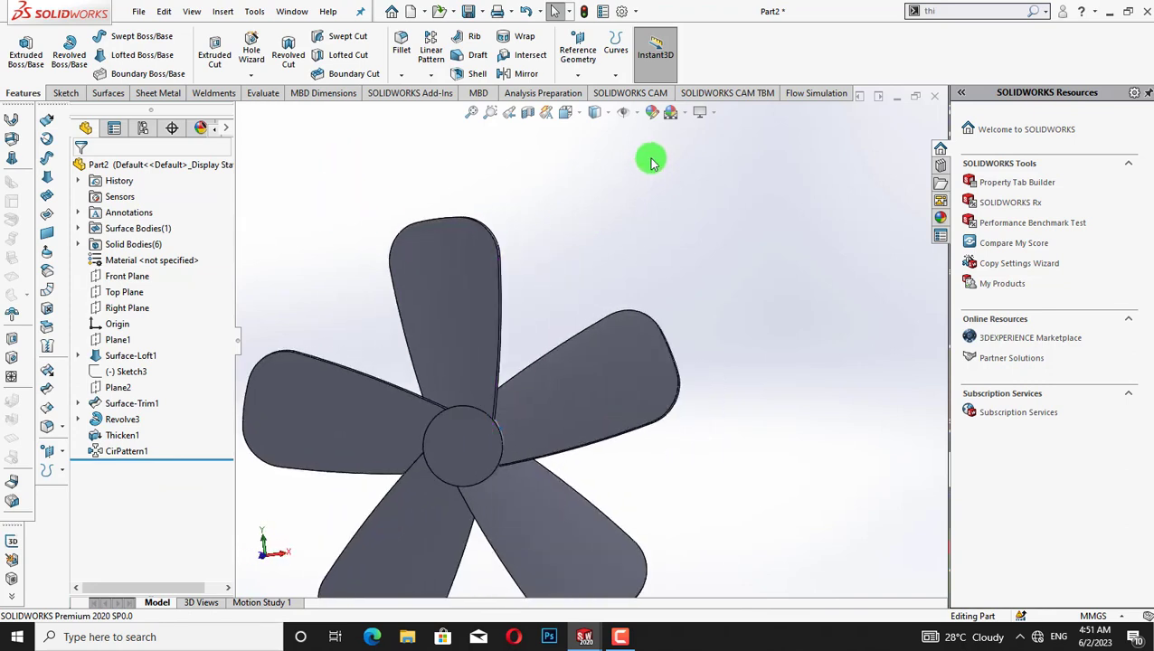
{"action": "key", "text": "ctrl+7"}
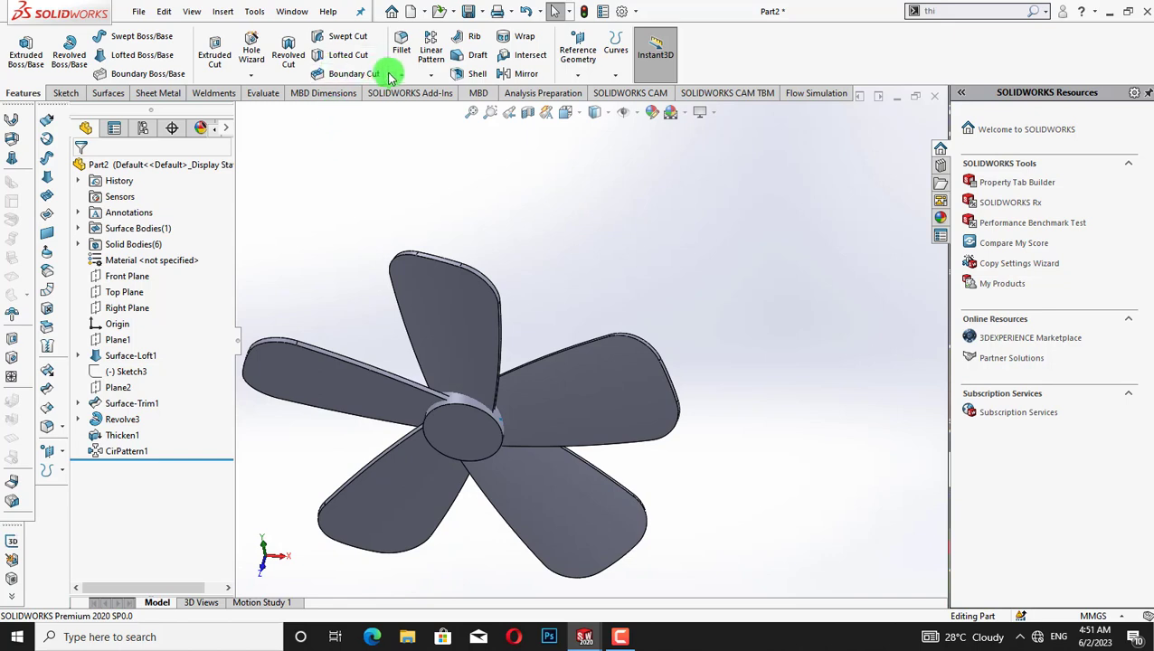
Step: Fillet the hub's circular front edge with a 2 mm radius
{"action": "left_click", "coordinate": [402, 75]}
{"action": "left_click", "coordinate": [418, 92]}
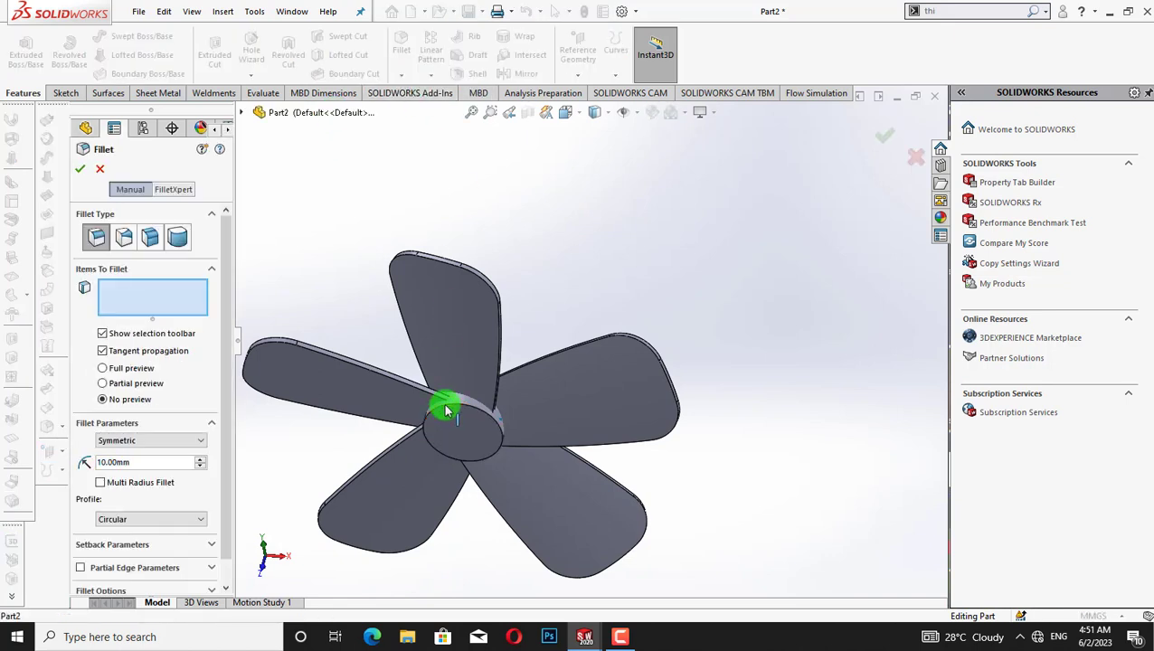
{"action": "left_click", "coordinate": [440, 403]}
{"action": "type", "text": "2"}
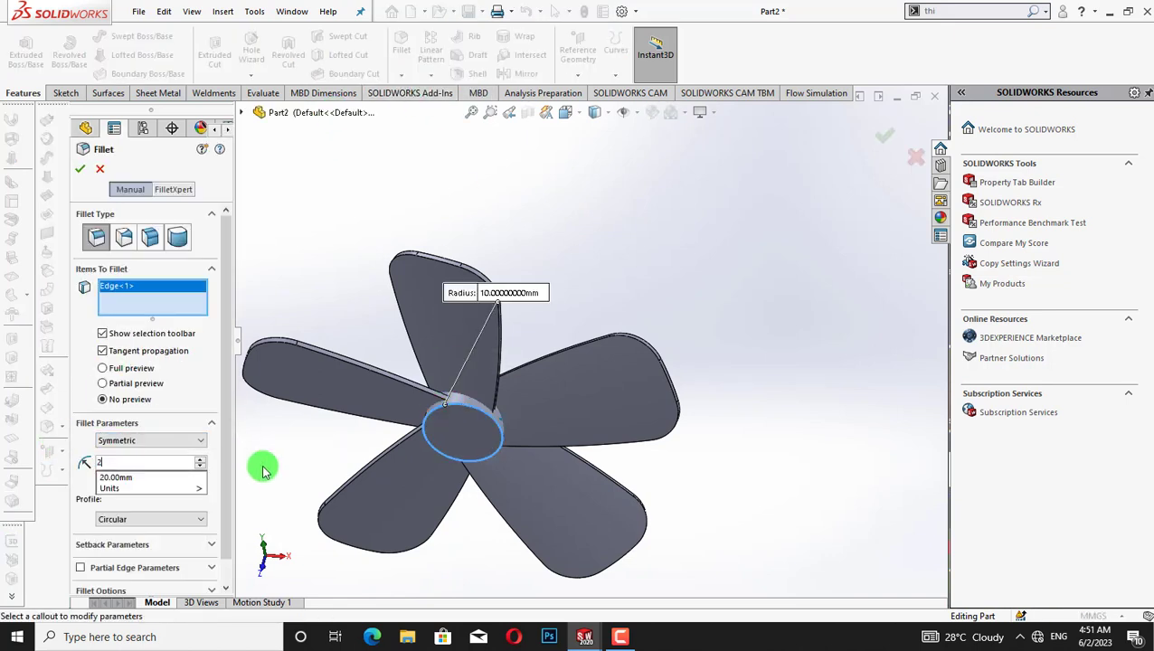
{"action": "key", "text": "Return"}
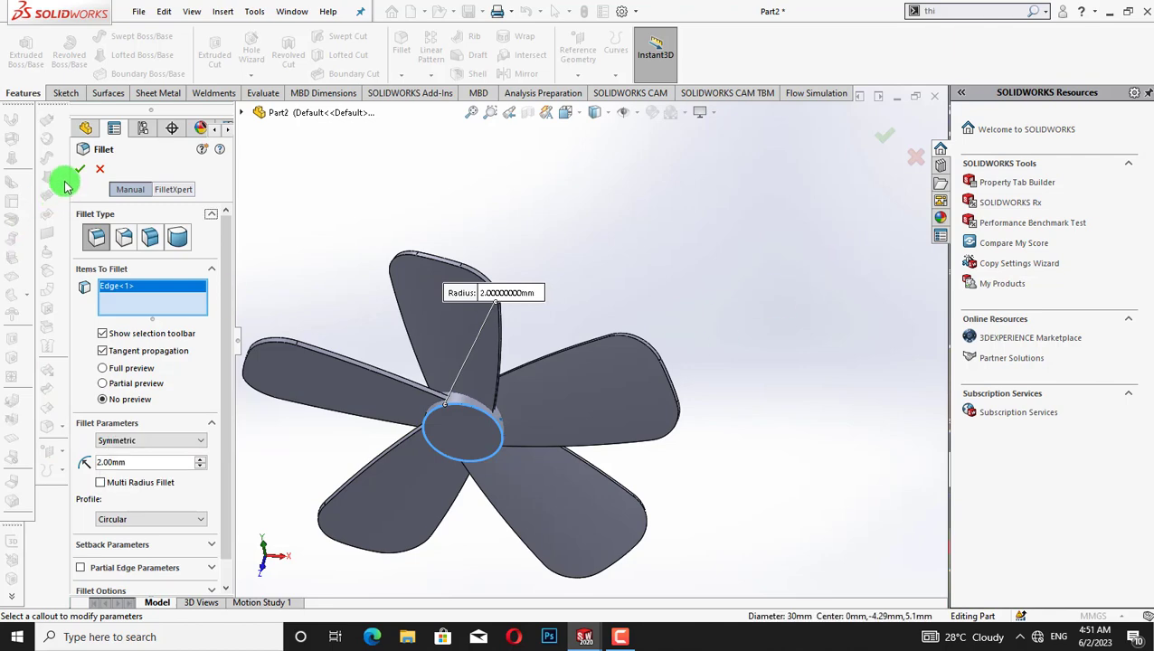
{"action": "left_click", "coordinate": [80, 169]}
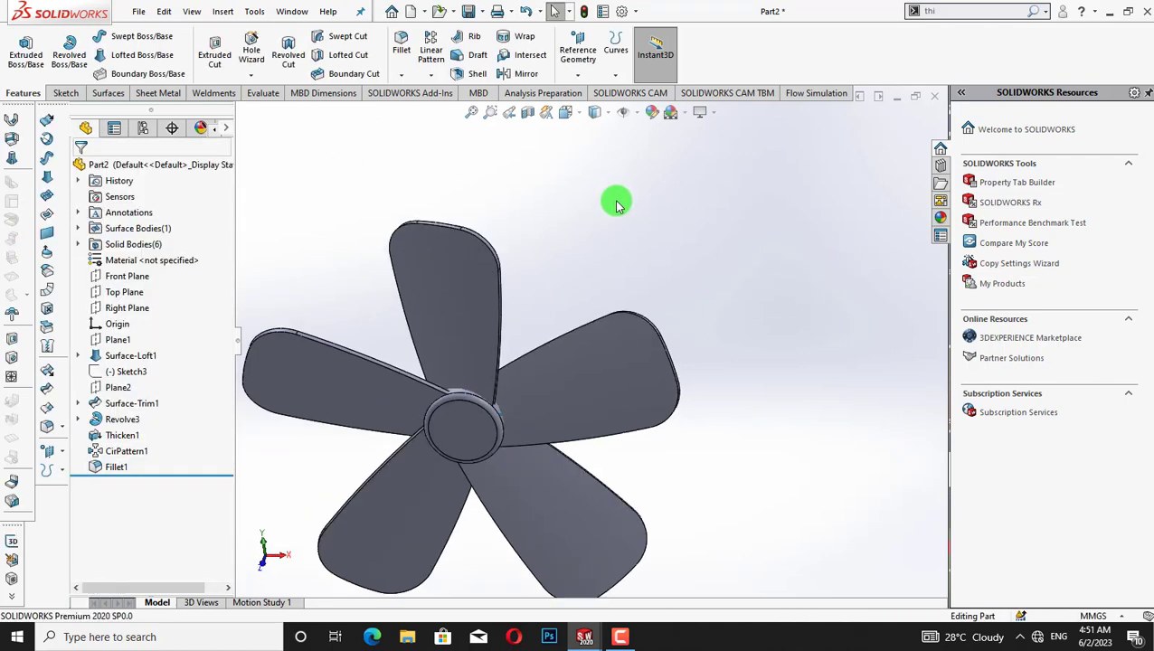
Step: Start a sketch on the hub face and draw a circle at the hub centre
{"action": "middle_click_drag", "start_coordinate": [616, 200], "coordinate": [620, 399]}
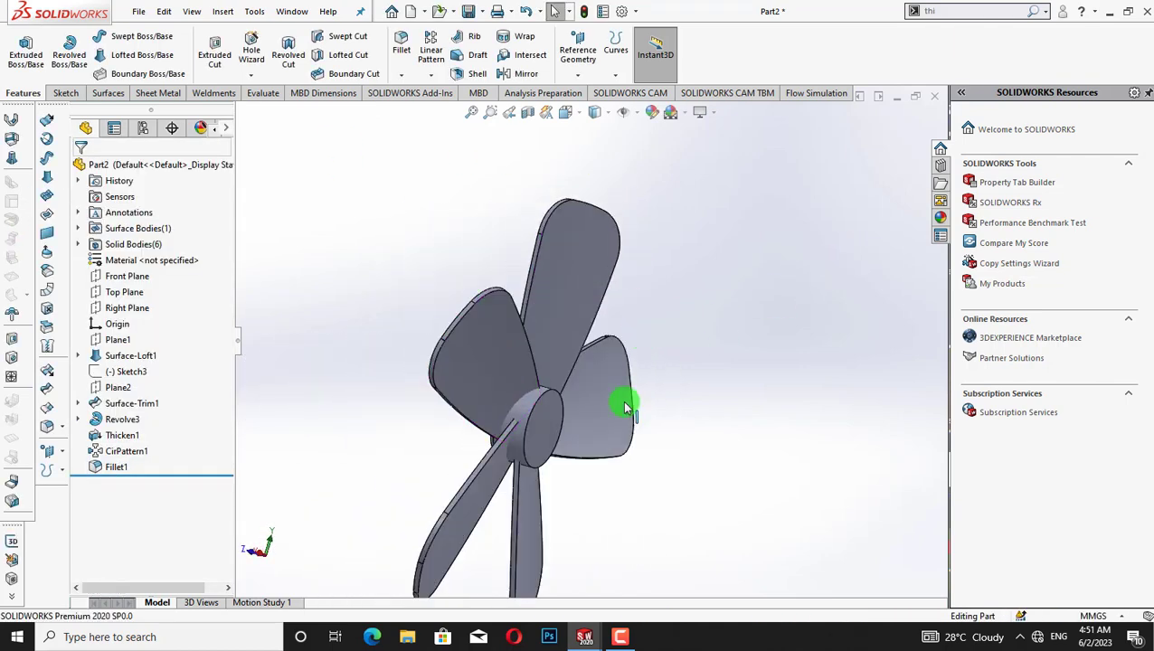
{"action": "right_click", "coordinate": [537, 443]}
{"action": "left_click", "coordinate": [645, 249]}
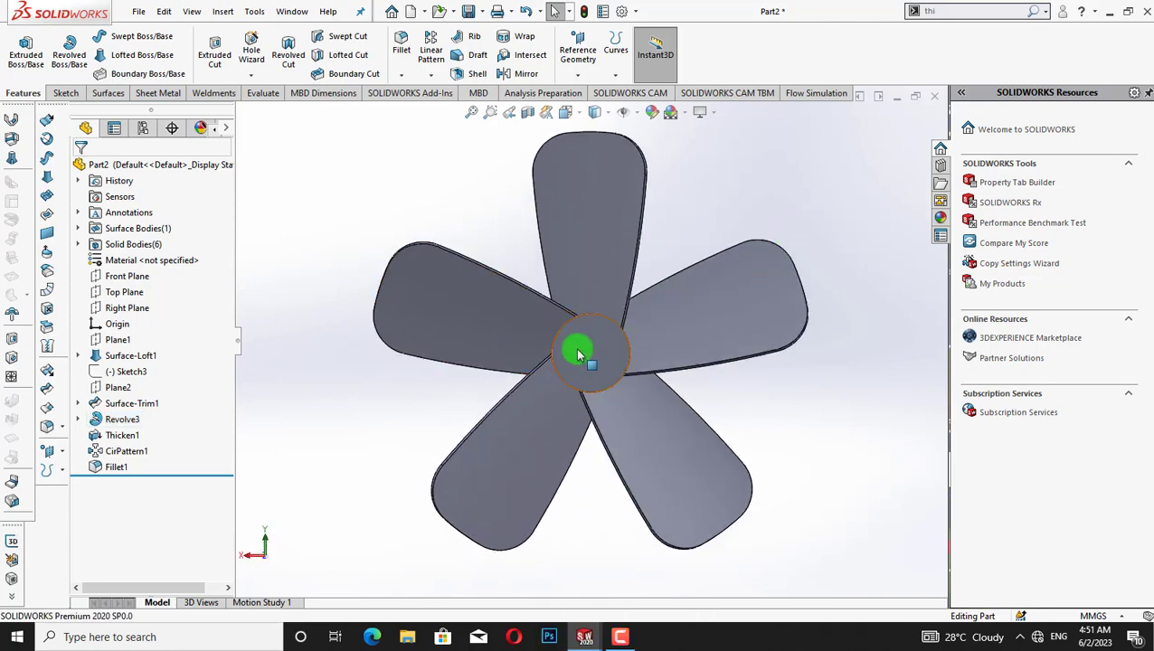
{"action": "right_click", "coordinate": [579, 353]}
{"action": "left_click", "coordinate": [644, 250]}
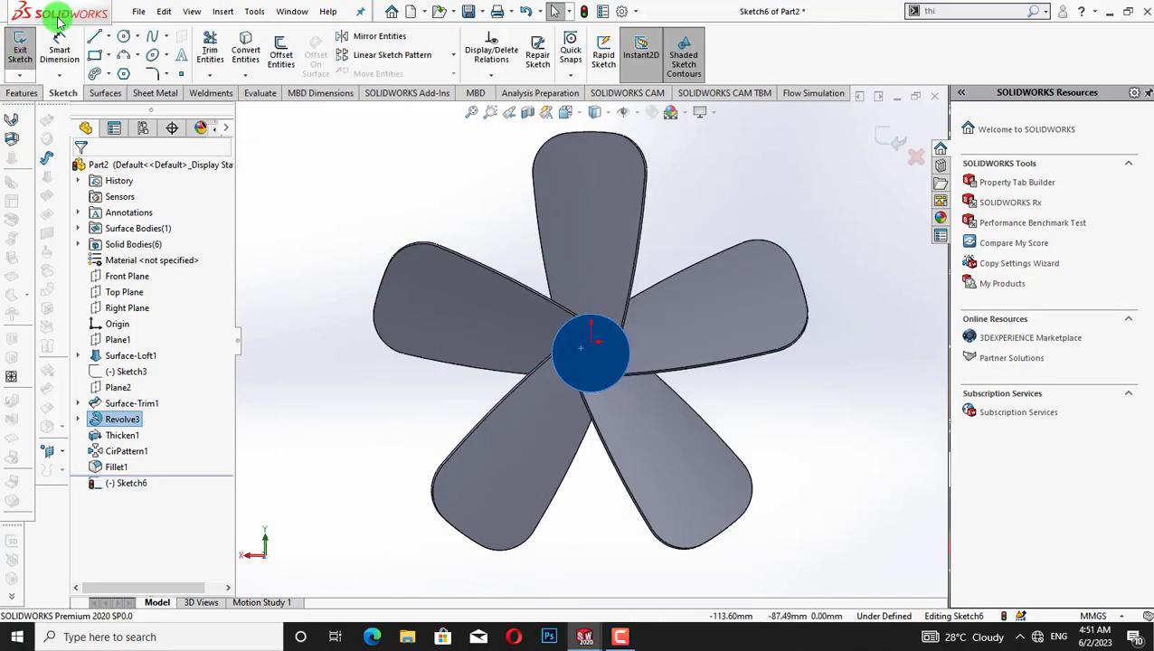
{"action": "left_click", "coordinate": [123, 38]}
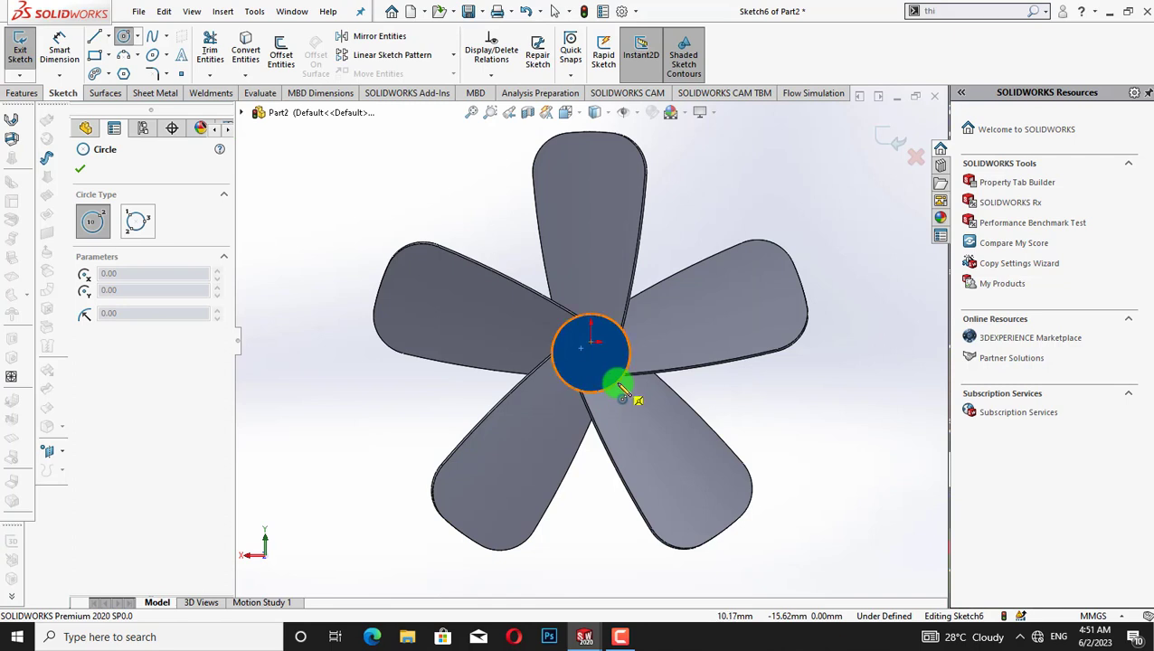
{"action": "left_click", "coordinate": [591, 354]}
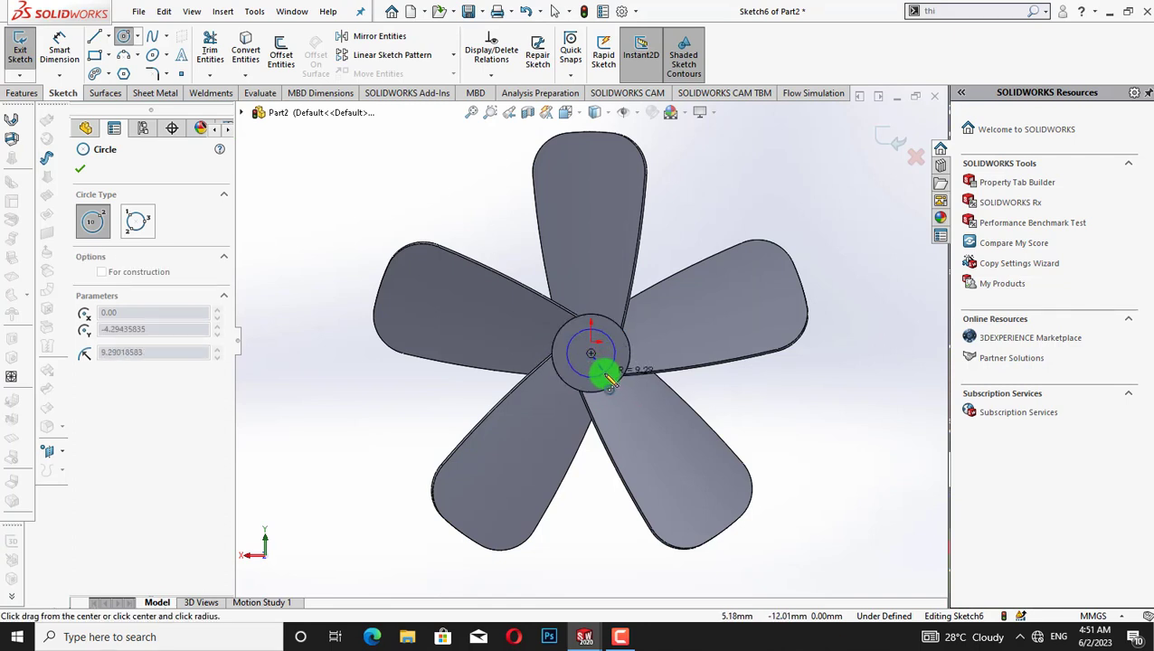
{"action": "left_click", "coordinate": [608, 379]}
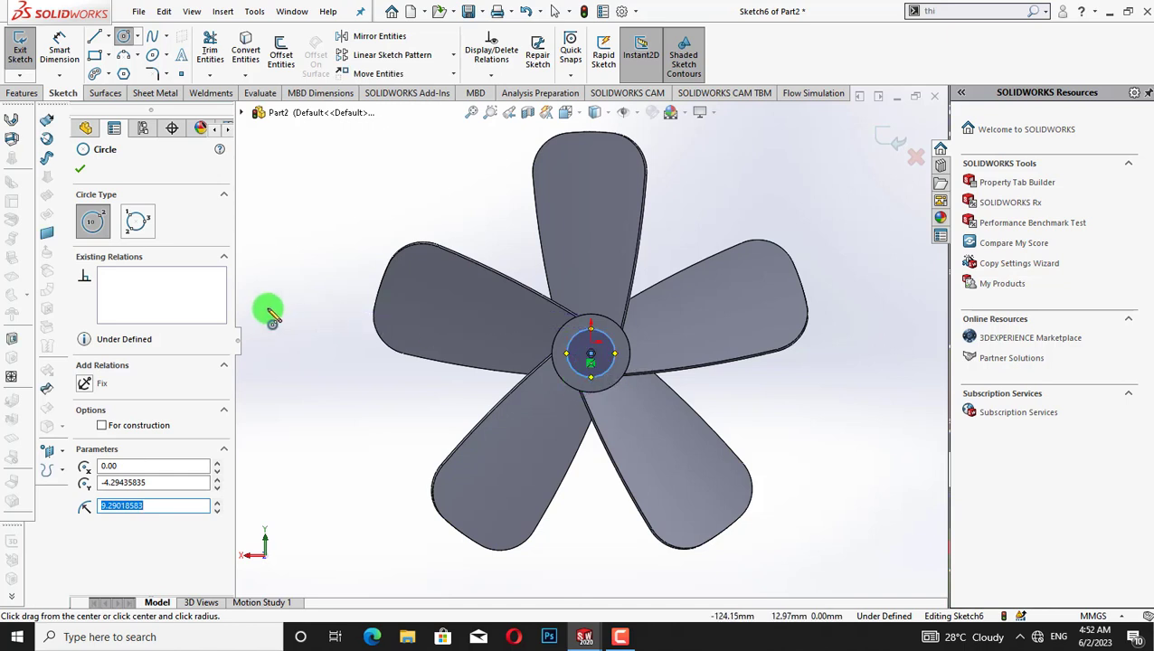
{"action": "right_click", "coordinate": [308, 243]}
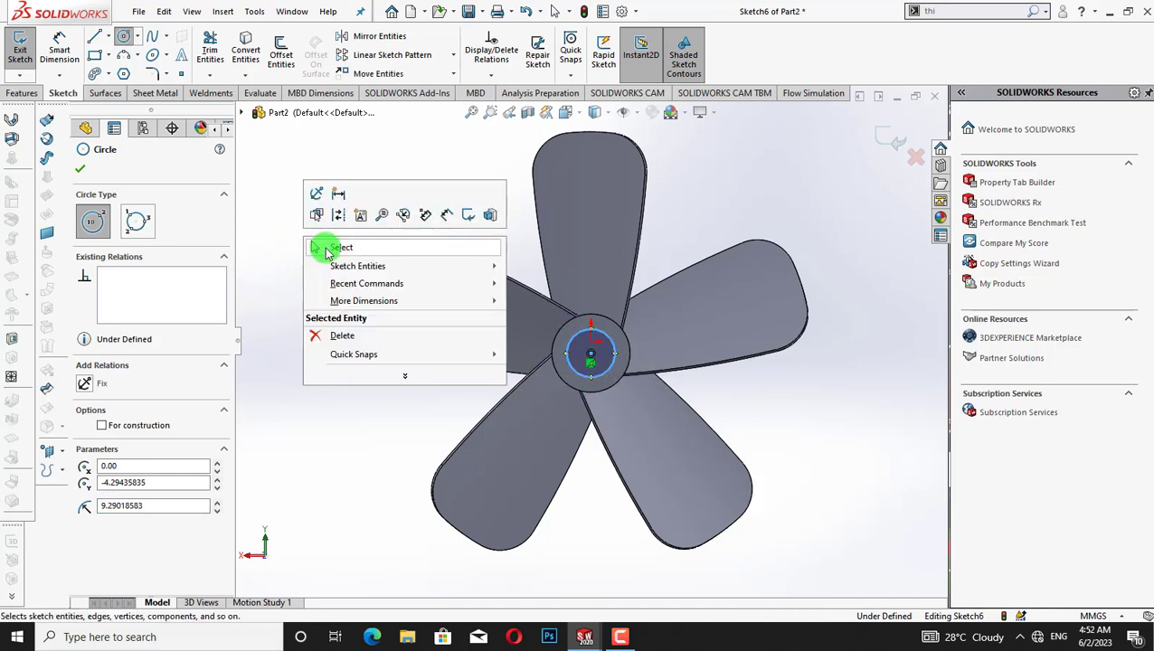
{"action": "left_click", "coordinate": [311, 193]}
Step: Preview an extruded cut from the circle, then cancel it and return to the front view
{"action": "left_click", "coordinate": [22, 93]}
{"action": "left_click", "coordinate": [221, 55]}
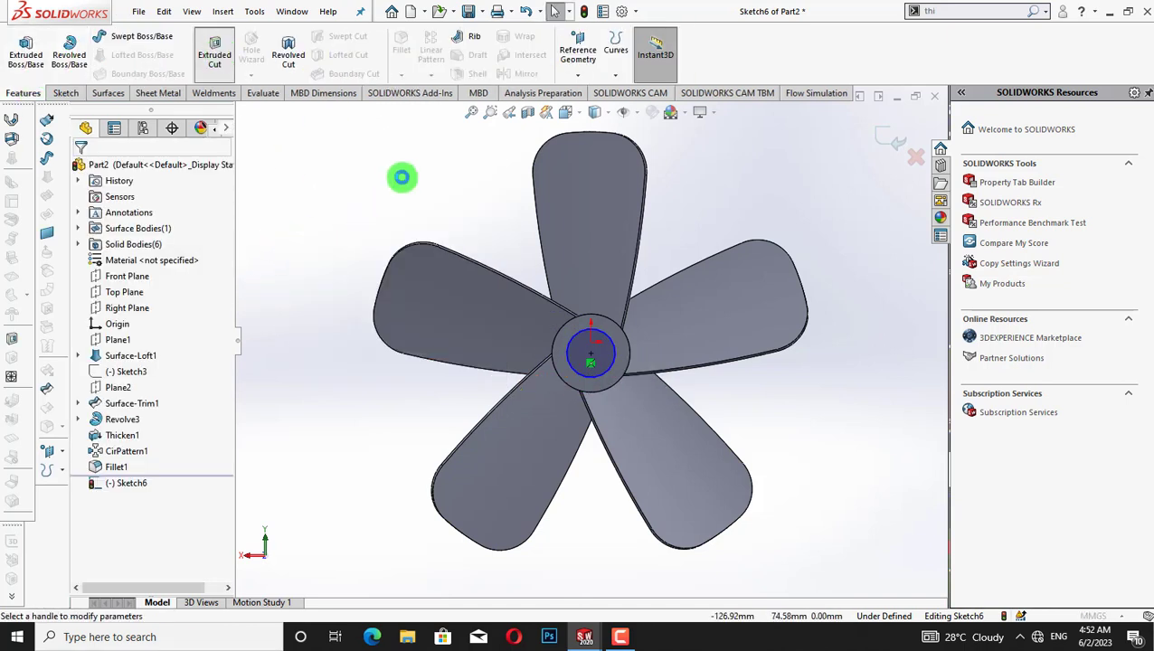
{"action": "middle_click_drag", "start_coordinate": [408, 192], "coordinate": [491, 186]}
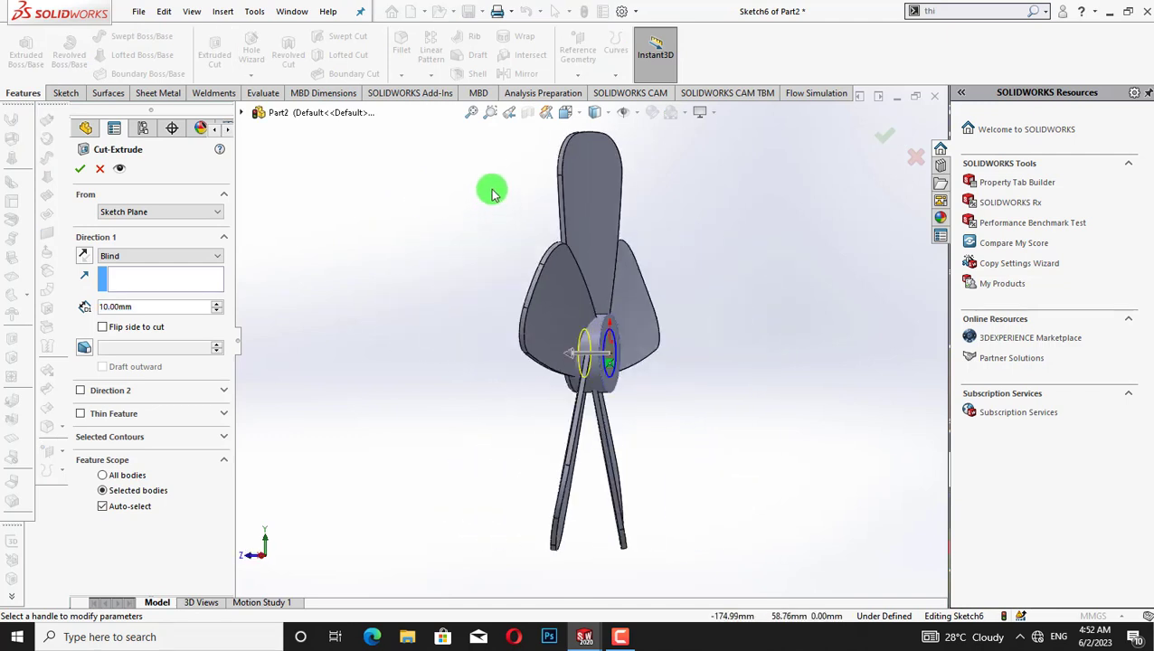
{"action": "left_click", "coordinate": [91, 170]}
{"action": "key", "text": "ctrl+8"}
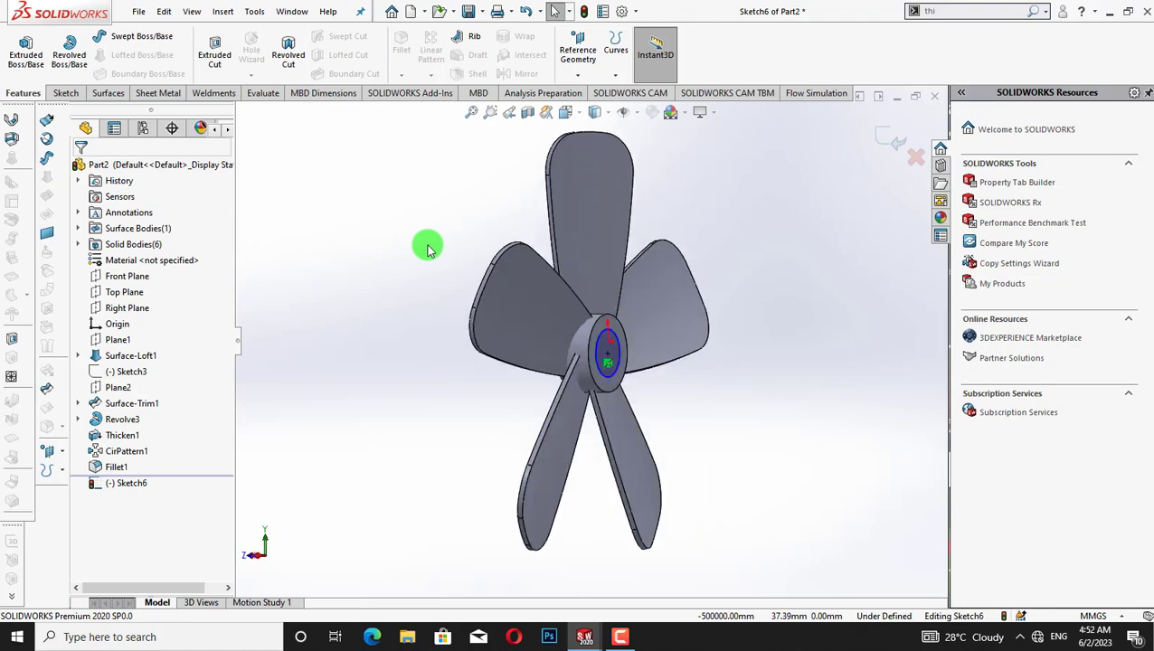
Step: Dimension the hub circle to a 20 mm diameter
{"action": "left_click", "coordinate": [67, 64]}
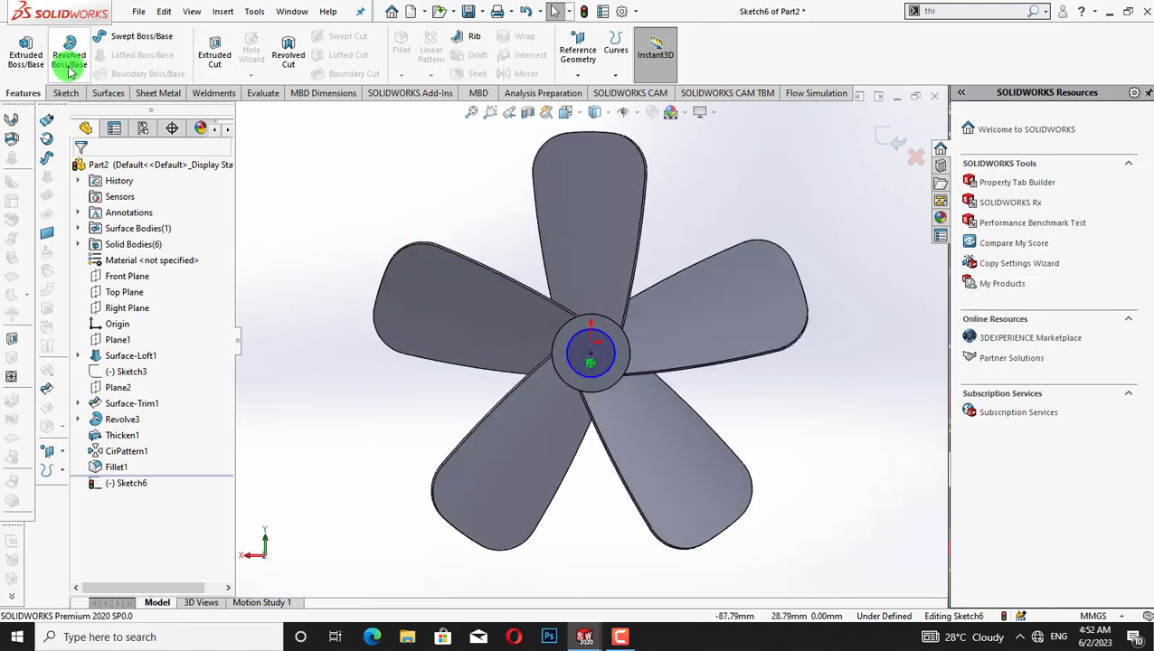
{"action": "left_click", "coordinate": [65, 93]}
{"action": "left_click", "coordinate": [59, 50]}
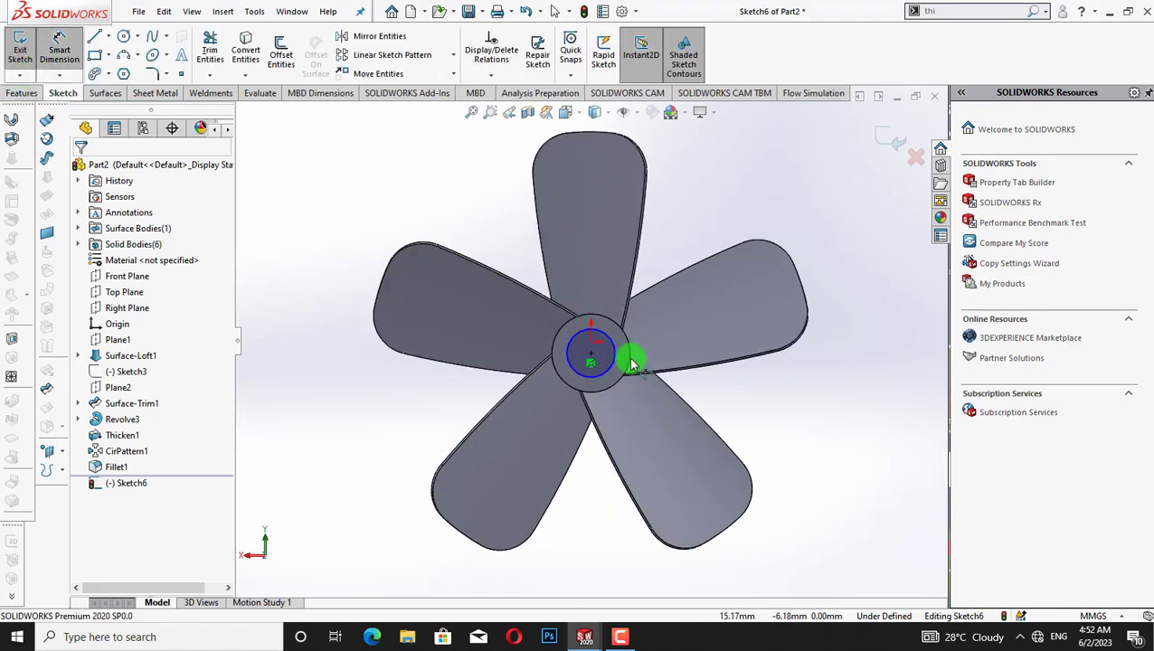
{"action": "left_click", "coordinate": [598, 368]}
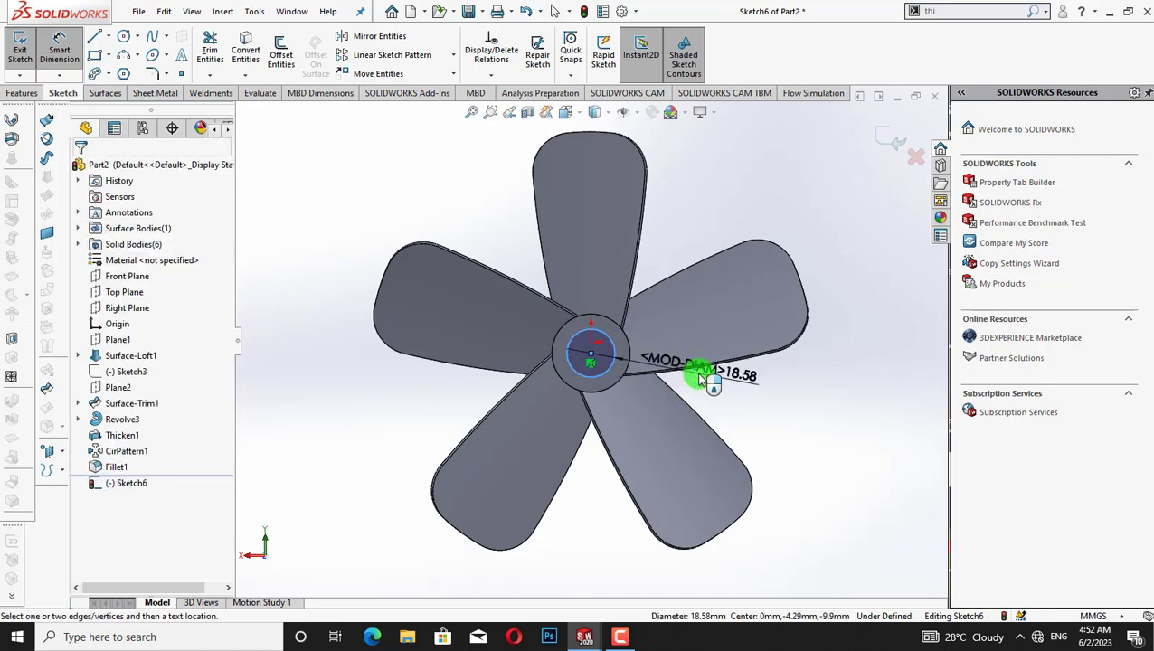
{"action": "left_click", "coordinate": [698, 378]}
{"action": "type", "text": "20"}
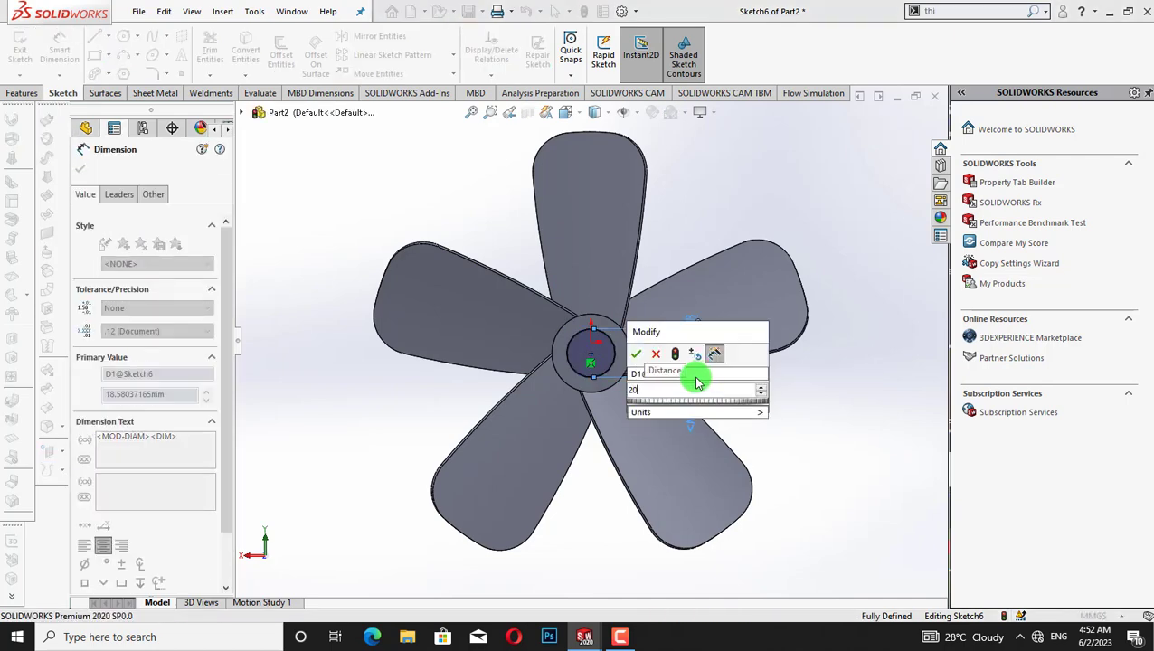
{"action": "key", "text": "Return"}
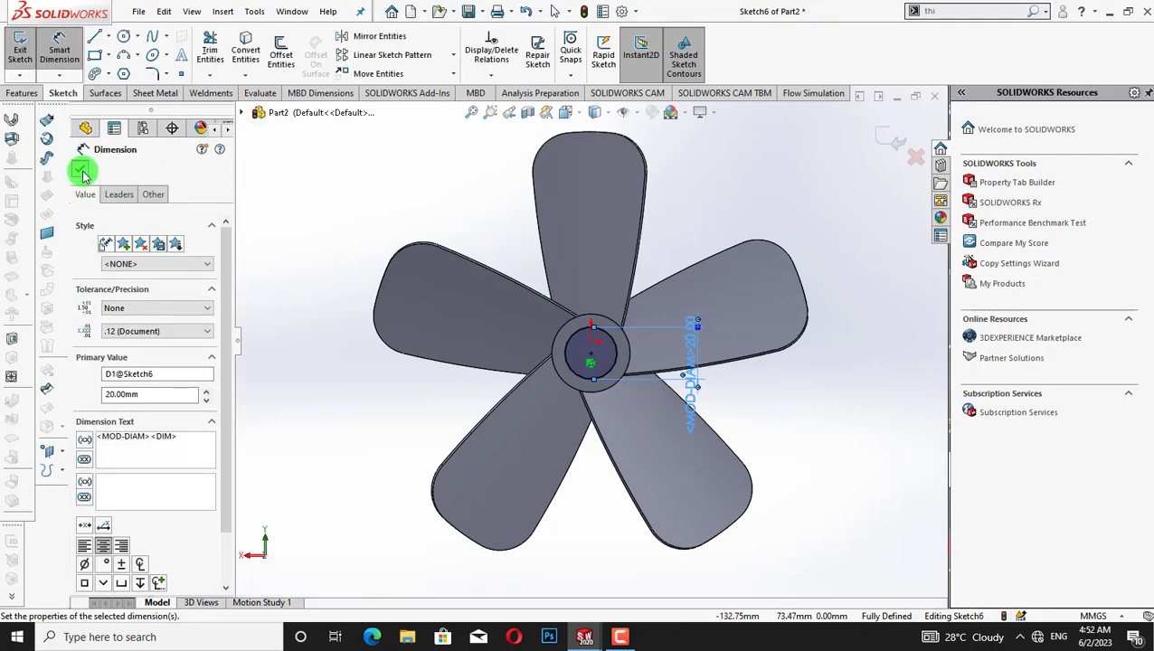
{"action": "left_click", "coordinate": [81, 171]}
{"action": "left_click", "coordinate": [22, 93]}
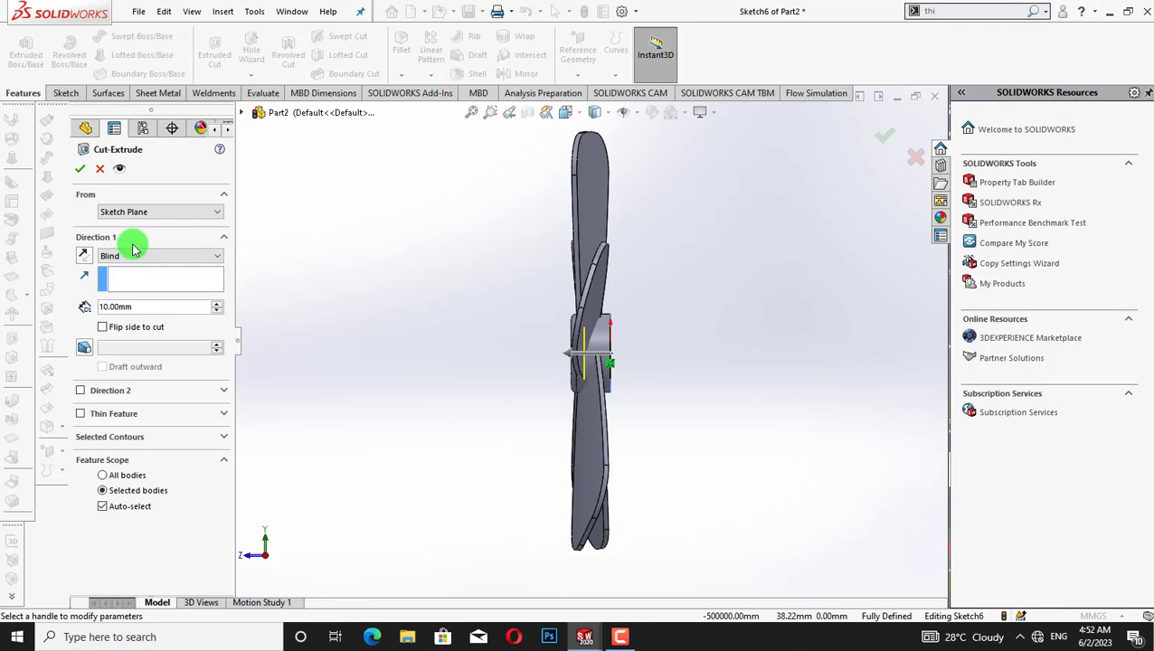
Step: Accept the star cut, then undo it and its circle and exit the sketch without keeping it
{"action": "left_click", "coordinate": [81, 170]}
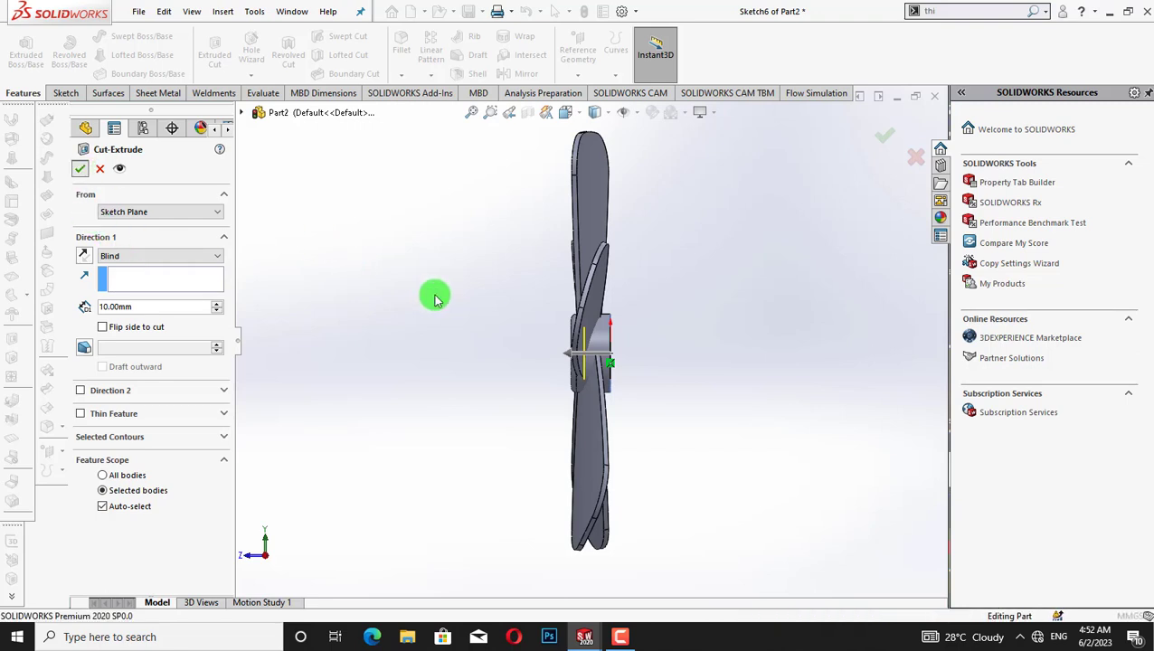
{"action": "key", "text": "ctrl+1"}
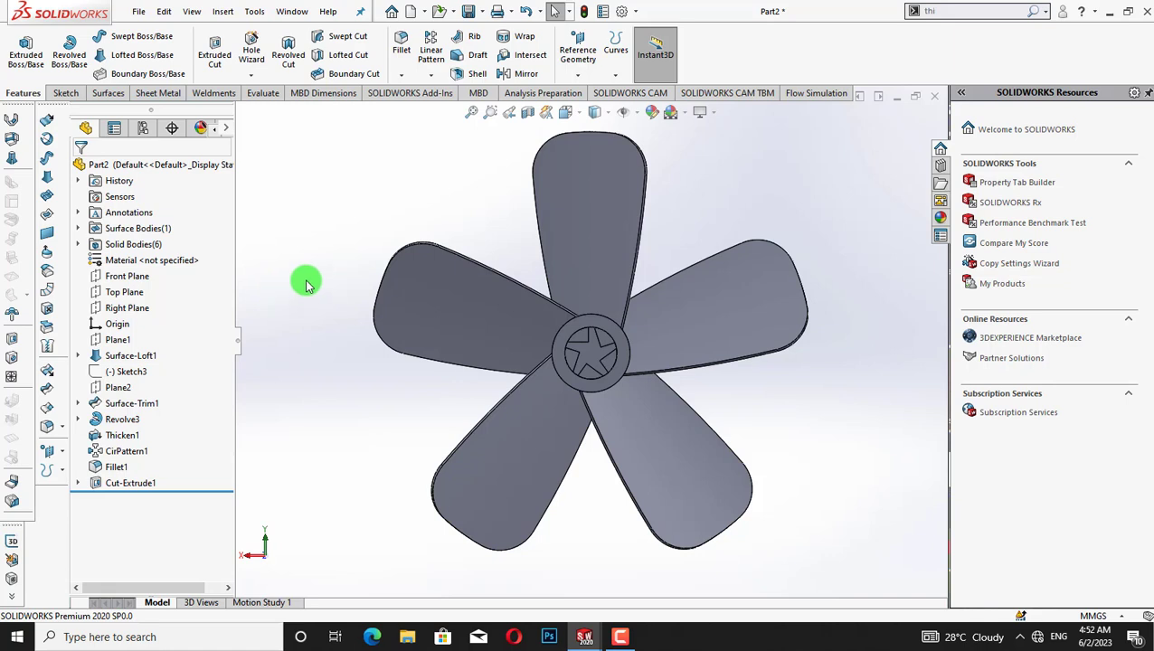
{"action": "key", "text": "ctrl+z"}
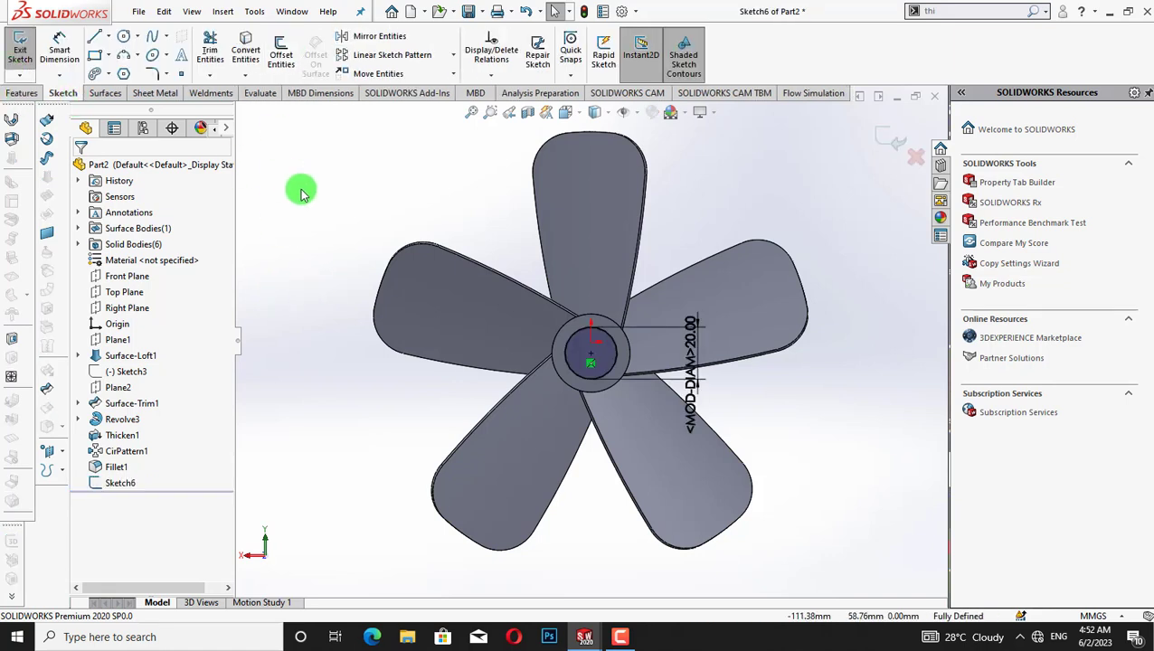
{"action": "key", "text": "ctrl+z"}
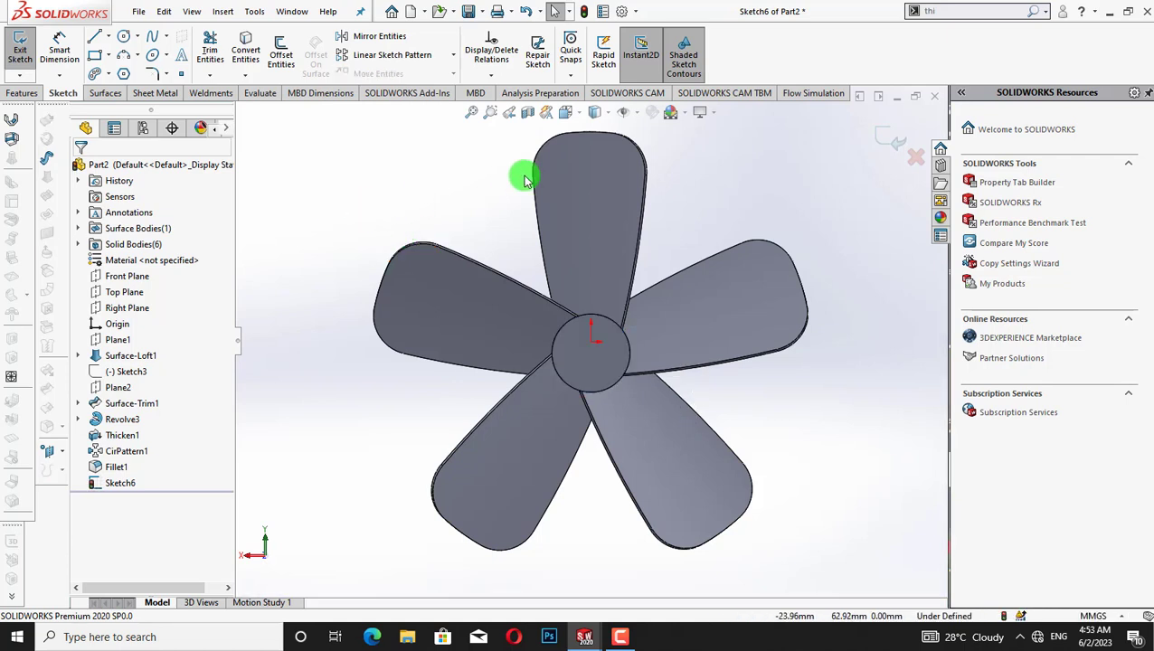
{"action": "right_click", "coordinate": [606, 343]}
{"action": "left_click", "coordinate": [891, 138]}
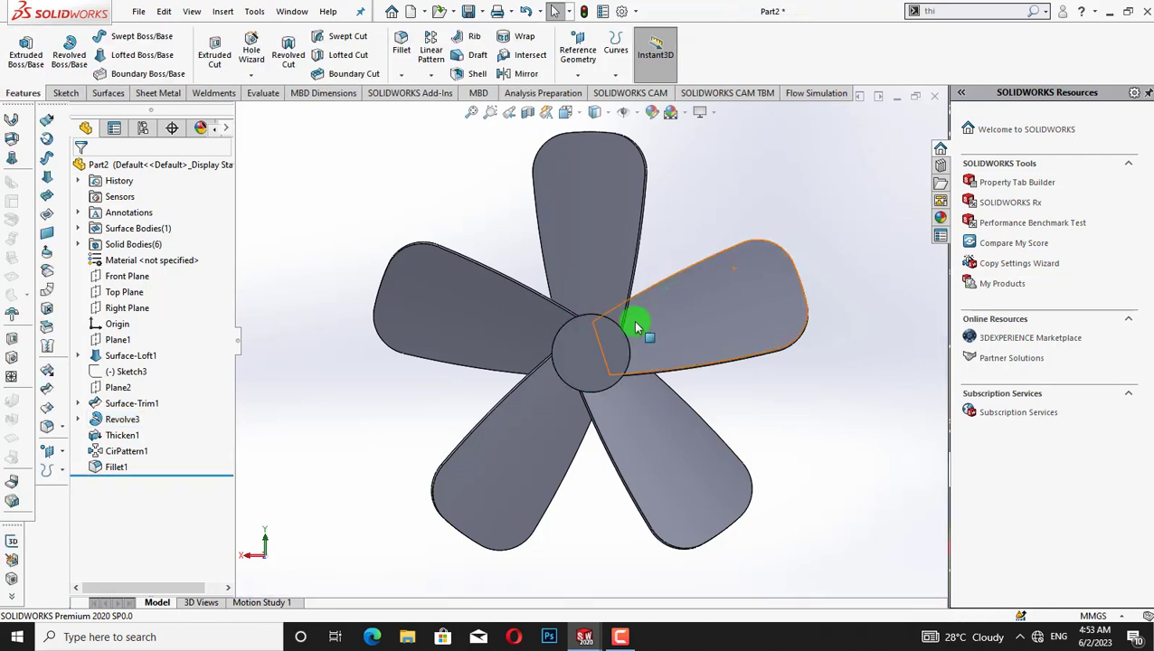
{"action": "right_click", "coordinate": [579, 276]}
Step: Sketch a circle centred on the hub face
{"action": "left_click", "coordinate": [615, 258]}
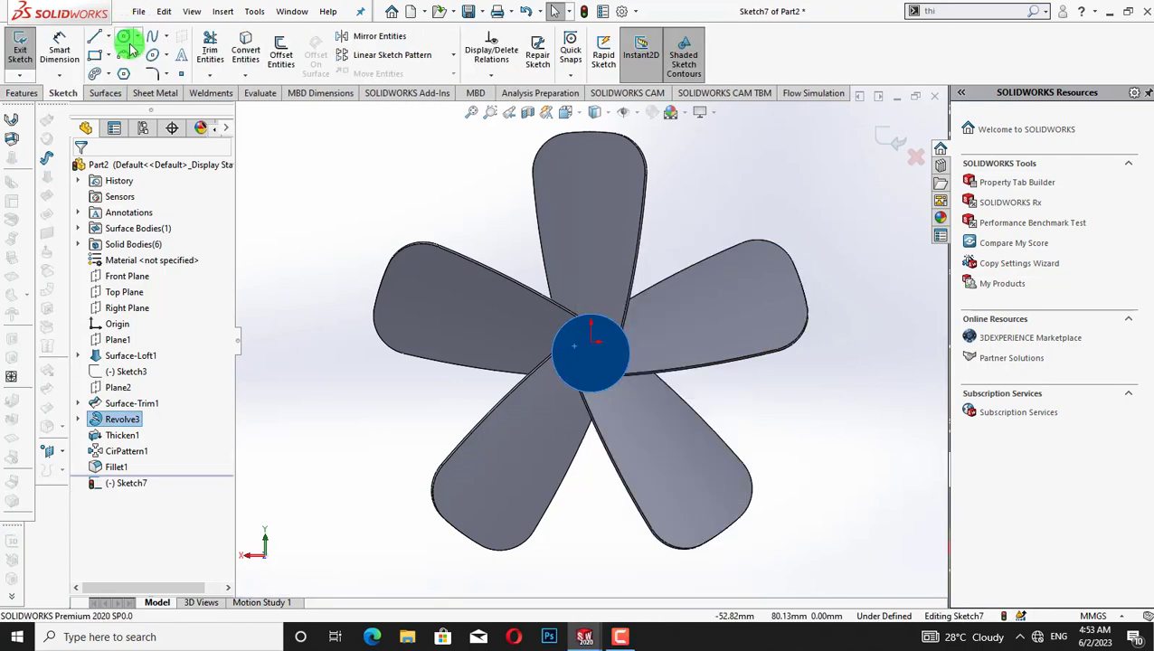
{"action": "left_click", "coordinate": [124, 36]}
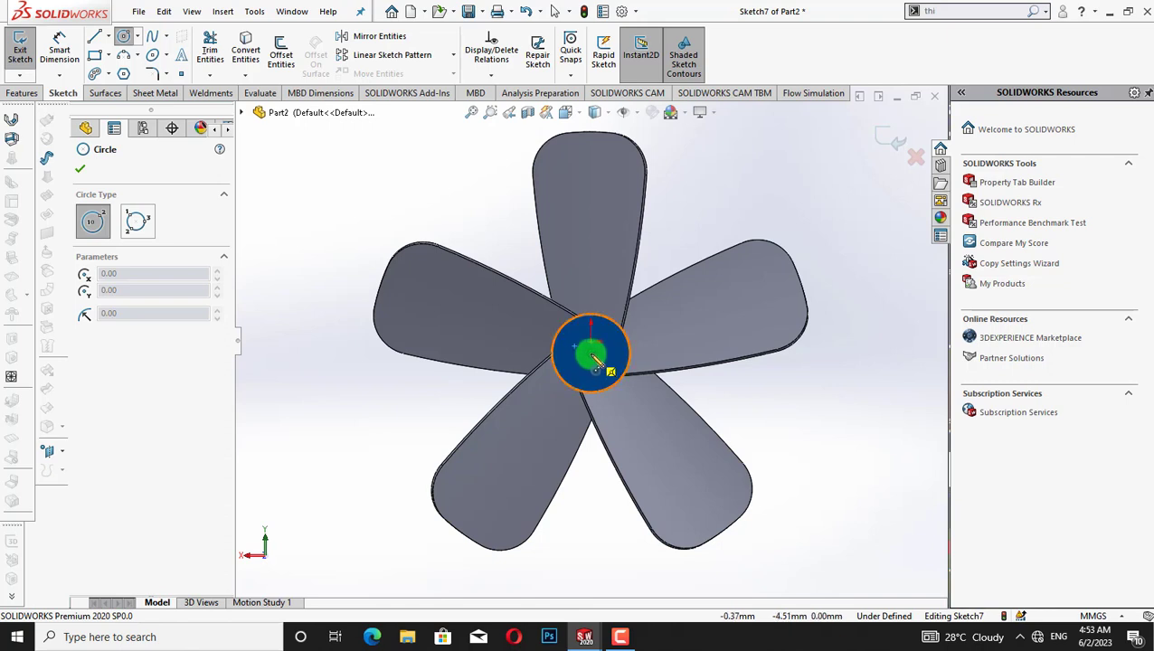
{"action": "left_click", "coordinate": [592, 358]}
{"action": "left_click", "coordinate": [604, 371]}
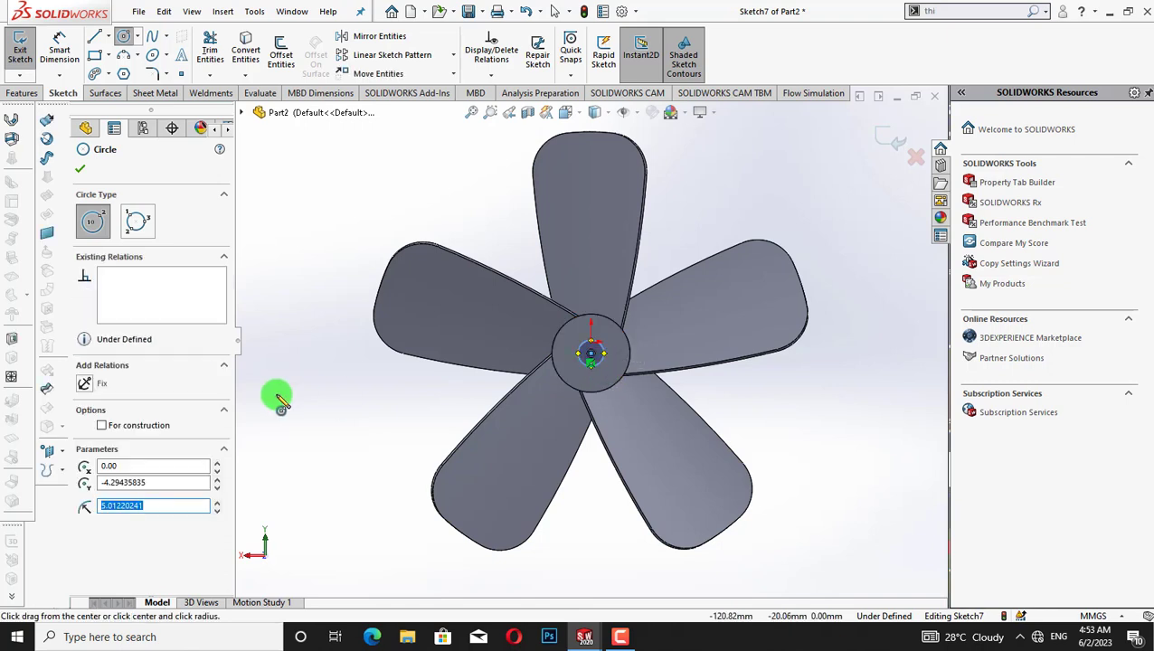
{"action": "key", "text": "Escape"}
Step: Dimension the hub circle to a 12.5 mm diameter
{"action": "left_click", "coordinate": [68, 63]}
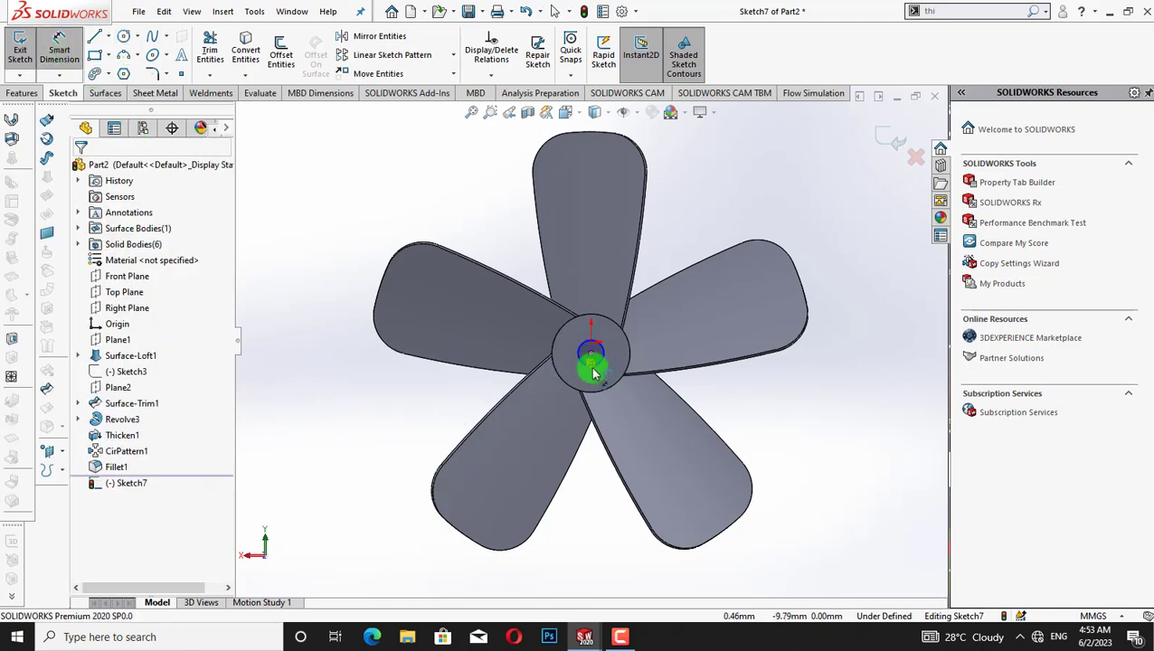
{"action": "left_click", "coordinate": [579, 362]}
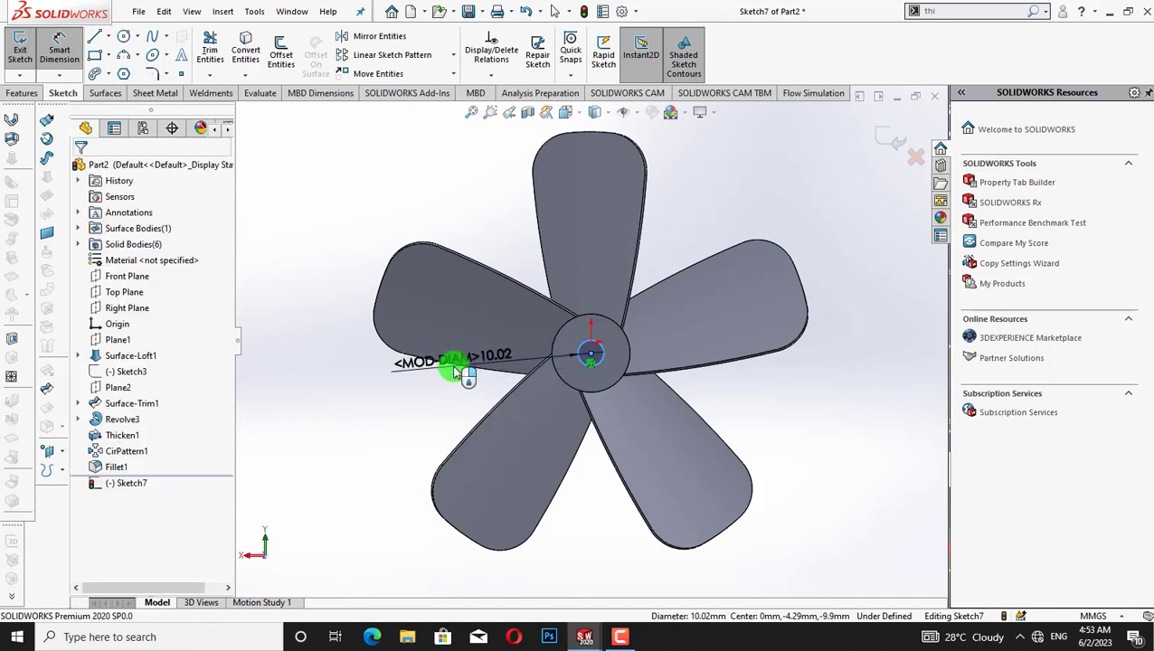
{"action": "left_click", "coordinate": [452, 373]}
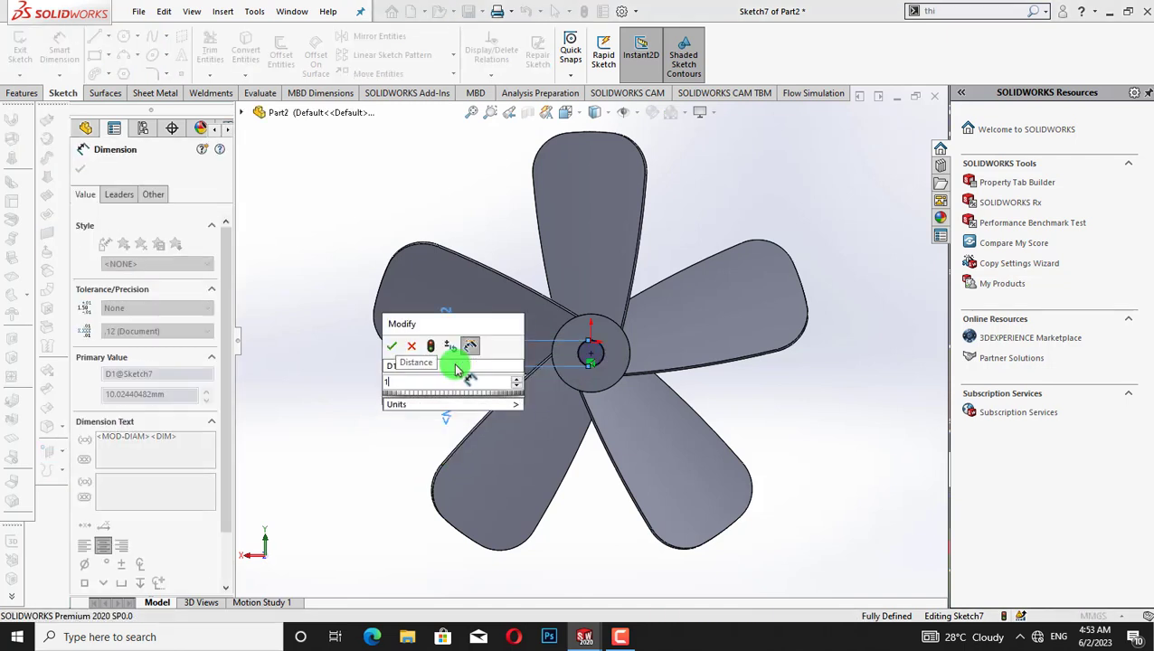
{"action": "type", "text": "12.5"}
{"action": "key", "text": "Return"}
{"action": "left_click", "coordinate": [80, 169]}
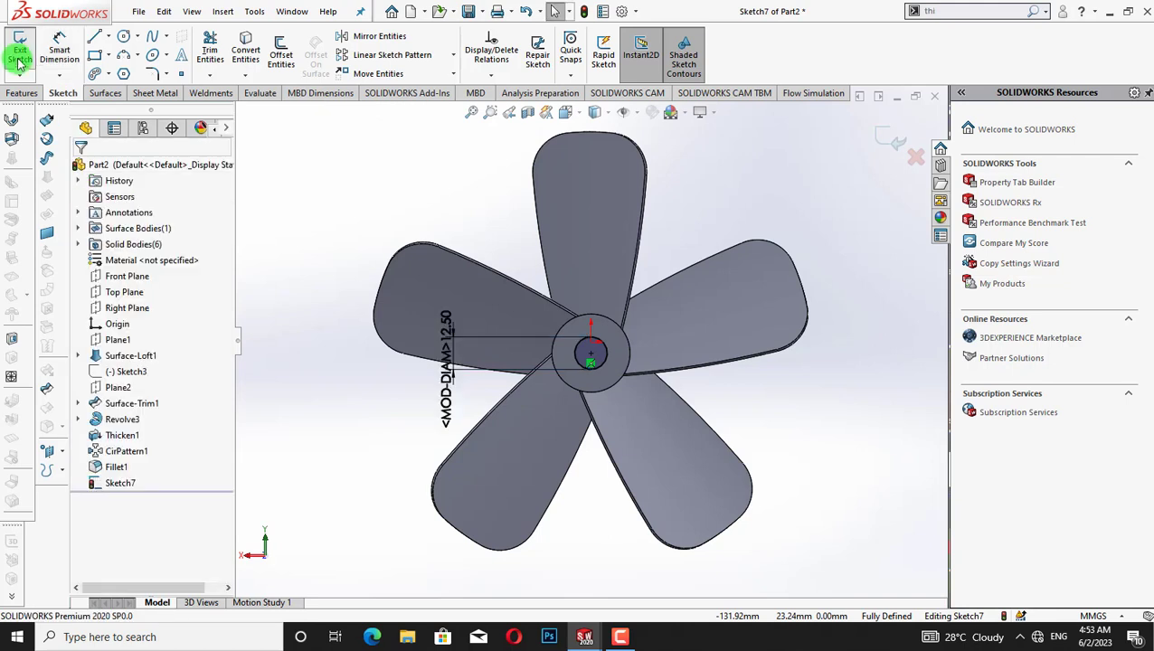
{"action": "left_click", "coordinate": [23, 94]}
{"action": "left_click", "coordinate": [219, 50]}
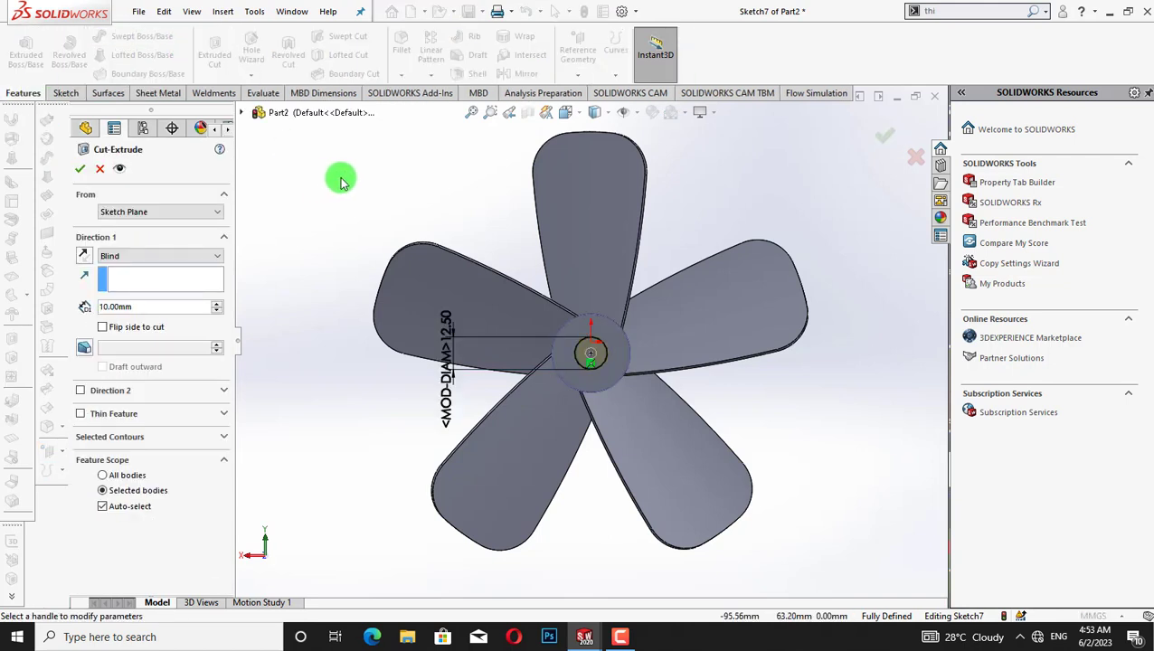
Step: Cut the 12.5 mm circle 8 mm blind into the hub face as Cut-Extrude2
{"action": "key", "text": "ctrl+4"}
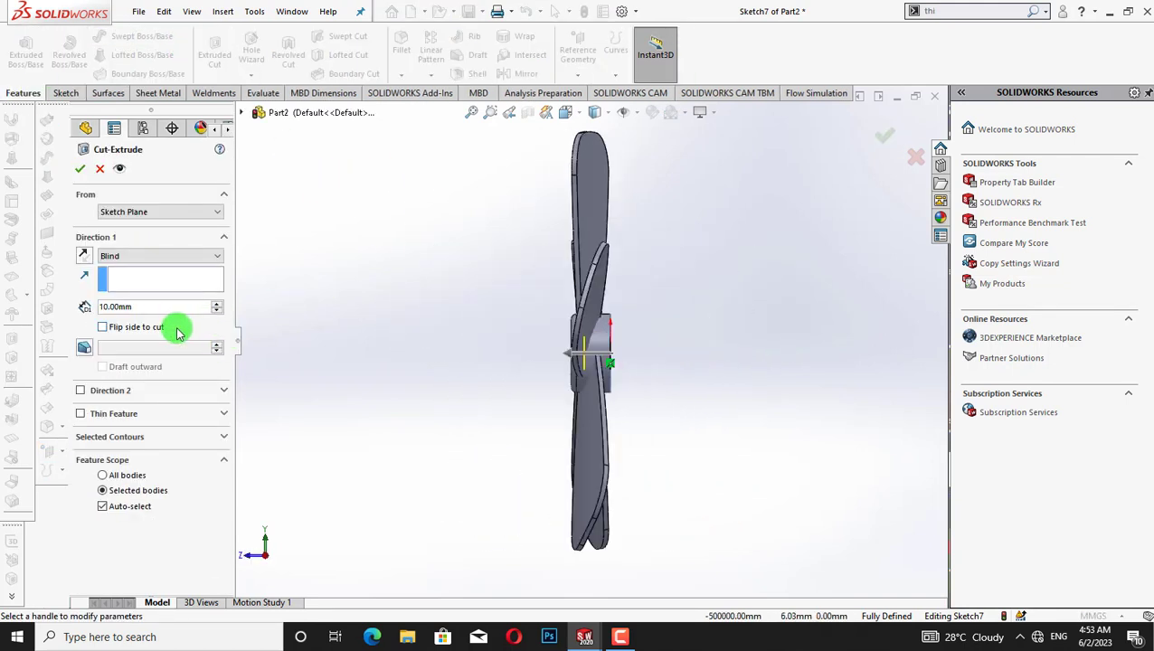
{"action": "type", "text": "8"}
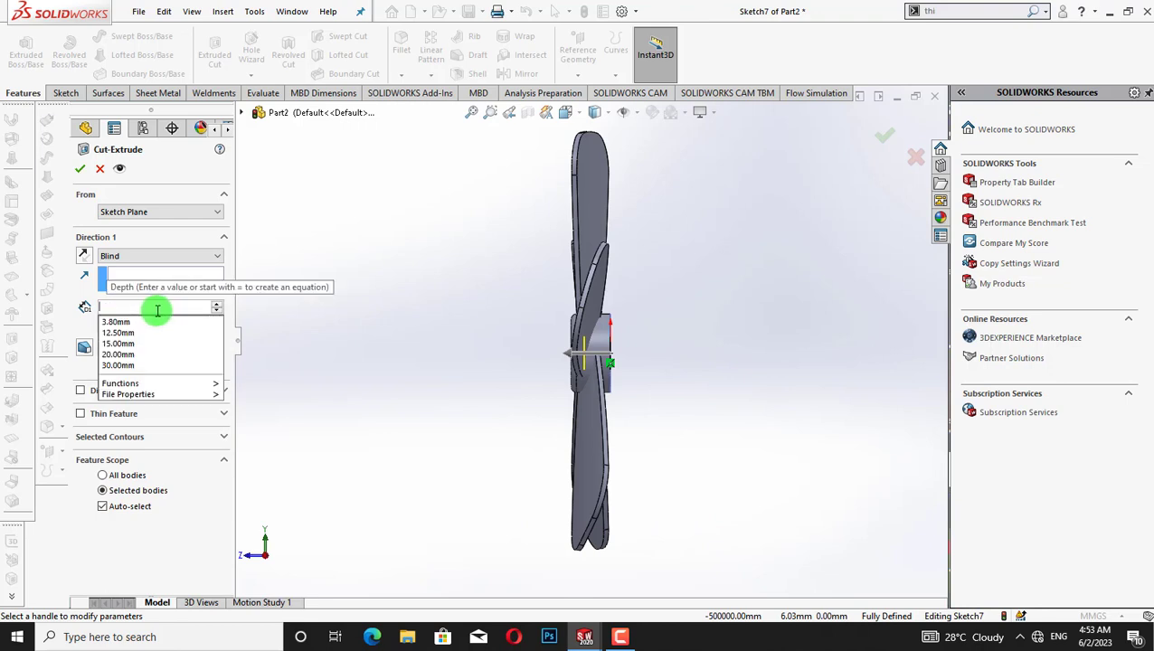
{"action": "key", "text": "Return"}
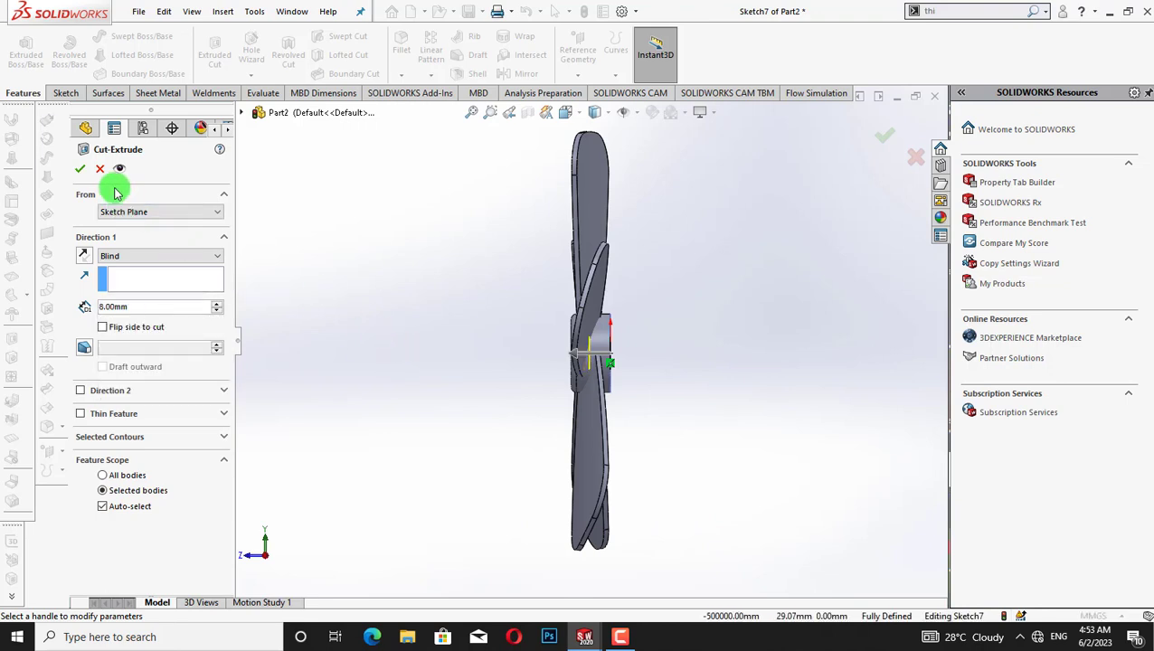
{"action": "left_click", "coordinate": [77, 170]}
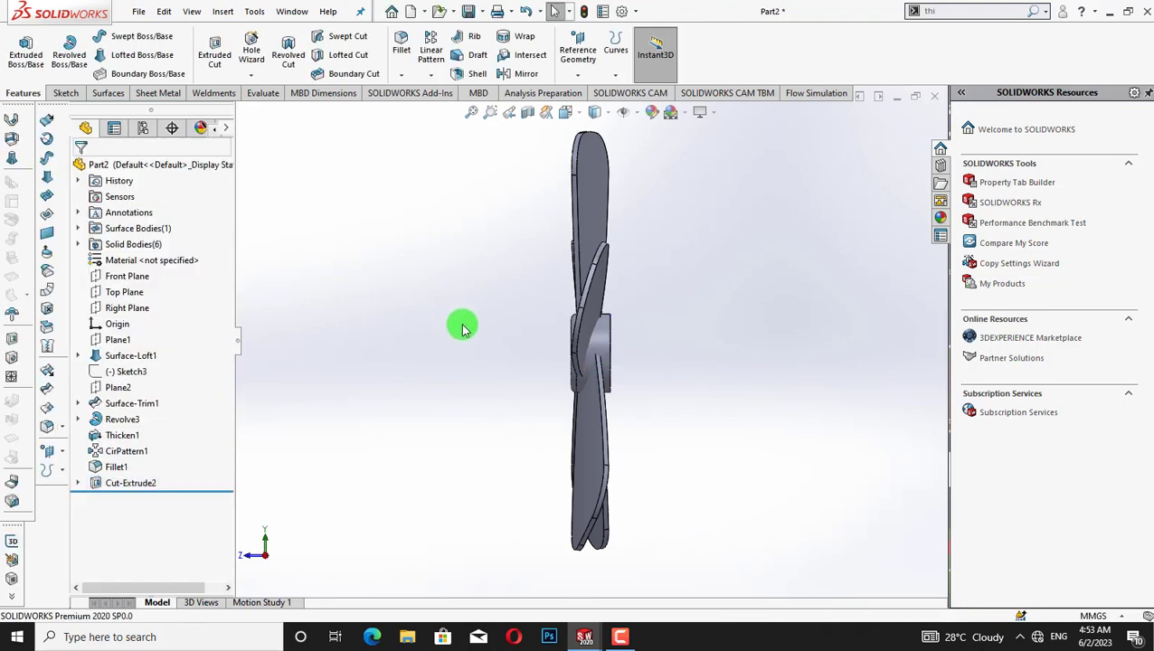
{"action": "mouse_move", "coordinate": [461, 327]}
{"action": "middle_mouse_down"}
{"action": "mouse_move", "coordinate": [495, 347]}
{"action": "mouse_move", "coordinate": [528, 244]}
{"action": "mouse_move", "coordinate": [778, 239]}
{"action": "mouse_move", "coordinate": [807, 265]}
{"action": "mouse_move", "coordinate": [790, 268]}
{"action": "middle_mouse_up"}
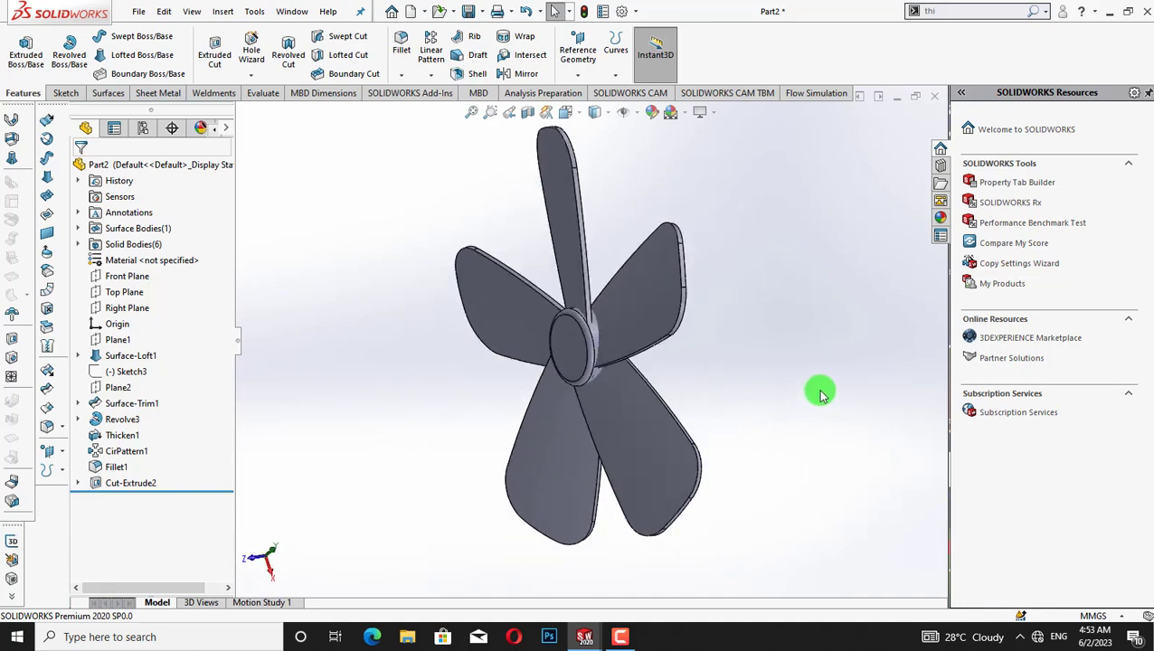
{"action": "left_click", "coordinate": [651, 112]}
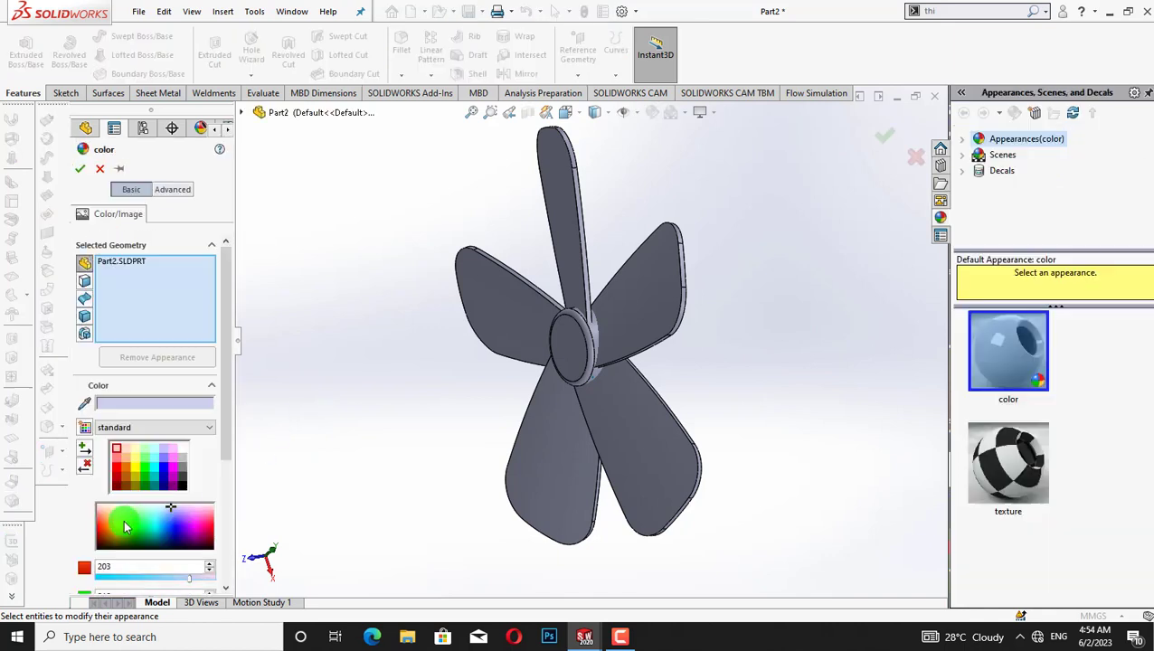
Step: Apply green to the CirPattern1 and Thicken1 blade bodies, then yellow to the hub
{"action": "left_click", "coordinate": [147, 480]}
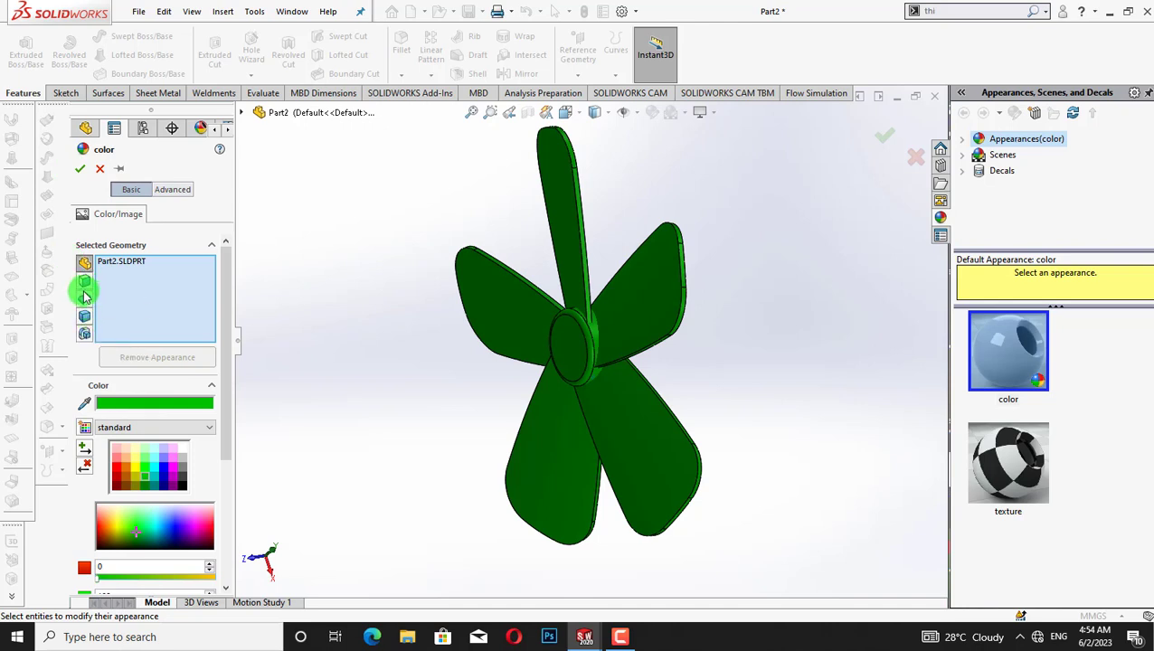
{"action": "left_click", "coordinate": [85, 333]}
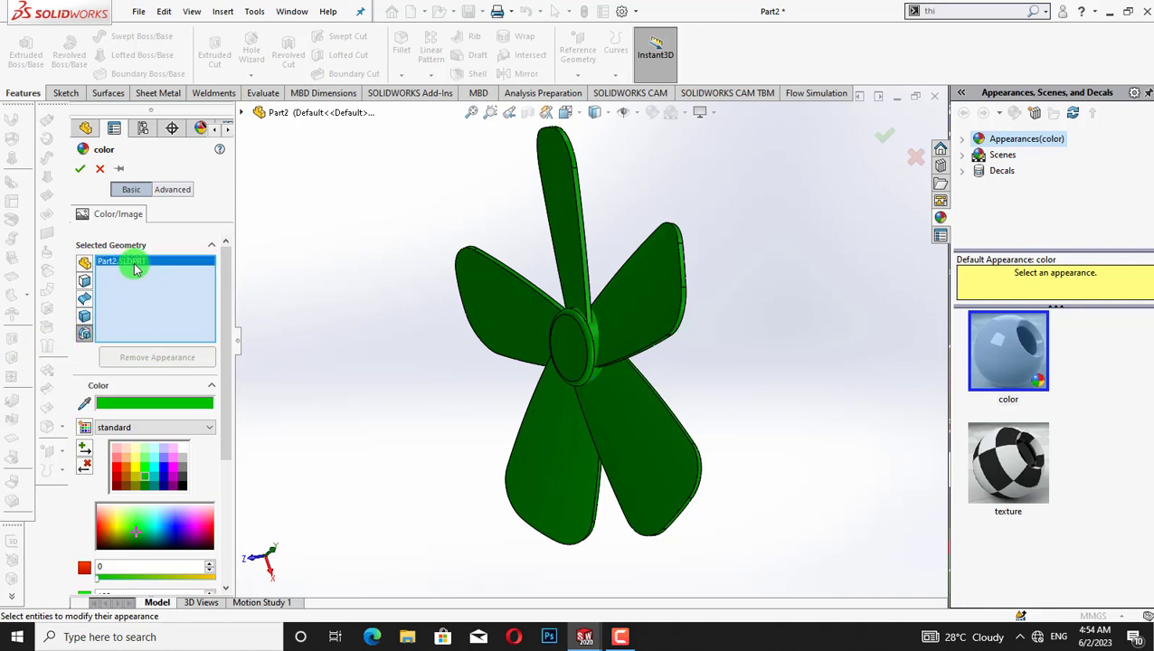
{"action": "right_click", "coordinate": [140, 268]}
{"action": "left_click", "coordinate": [177, 274]}
{"action": "left_click", "coordinate": [572, 250]}
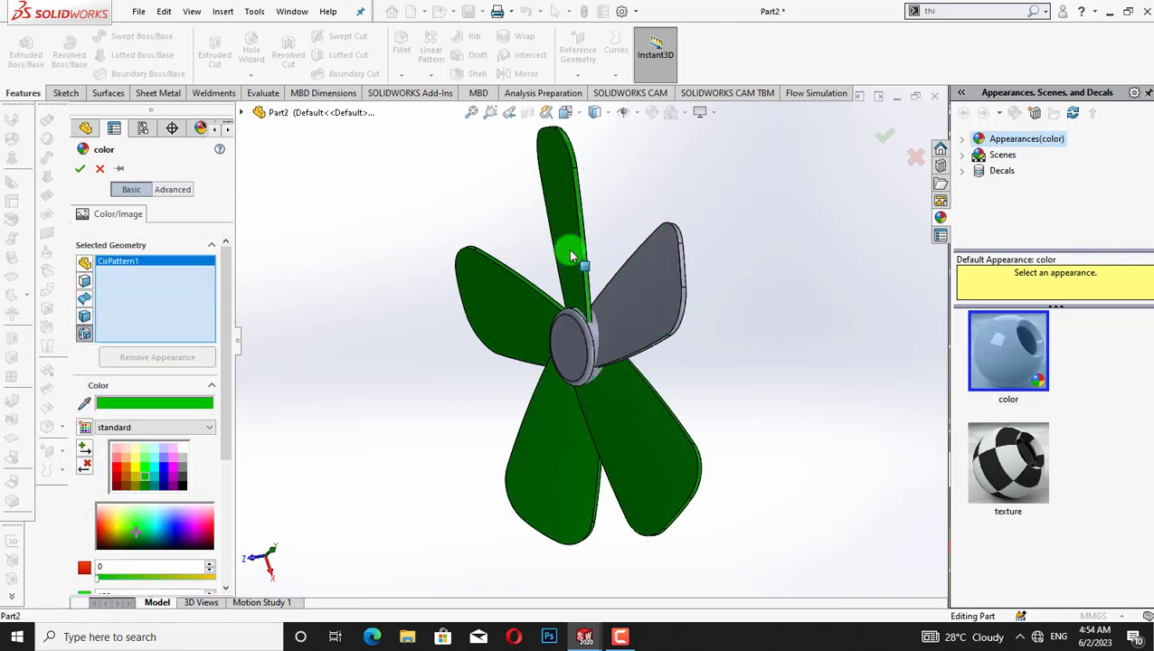
{"action": "left_click", "coordinate": [647, 289]}
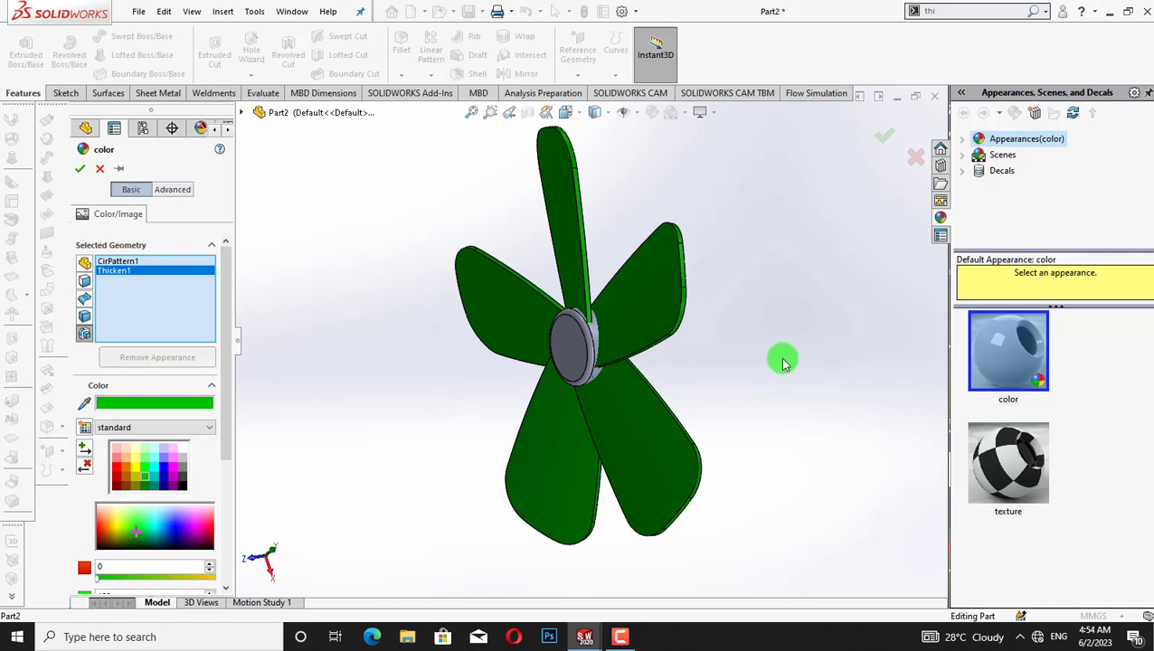
{"action": "middle_click_drag", "start_coordinate": [788, 363], "coordinate": [742, 371]}
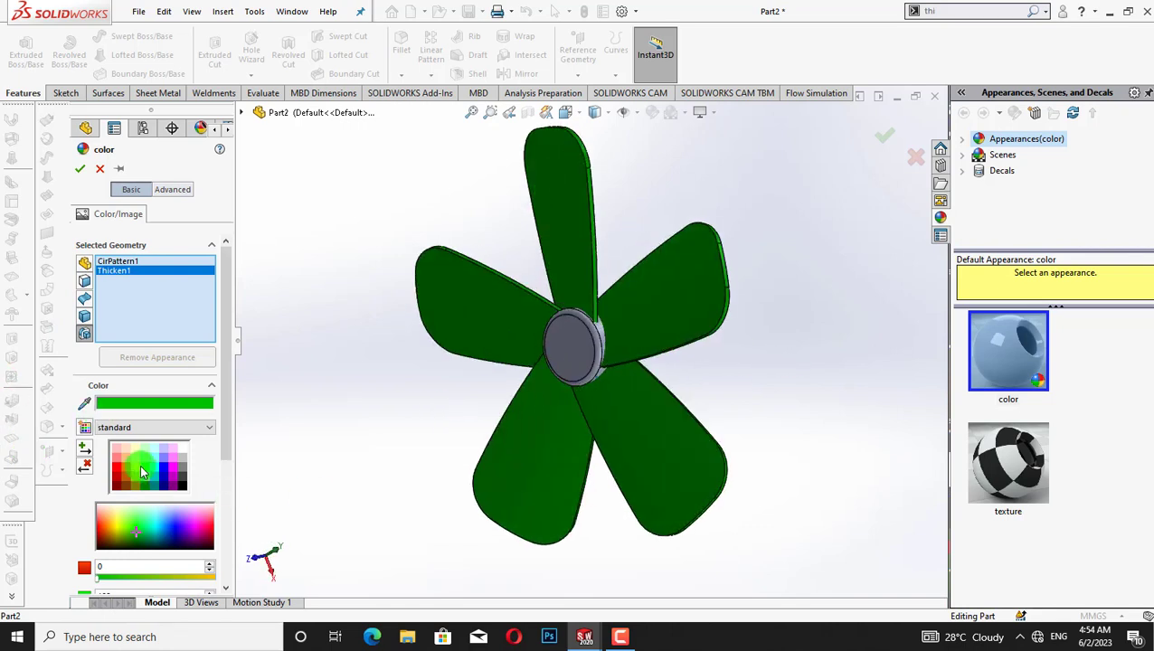
{"action": "left_click", "coordinate": [79, 170]}
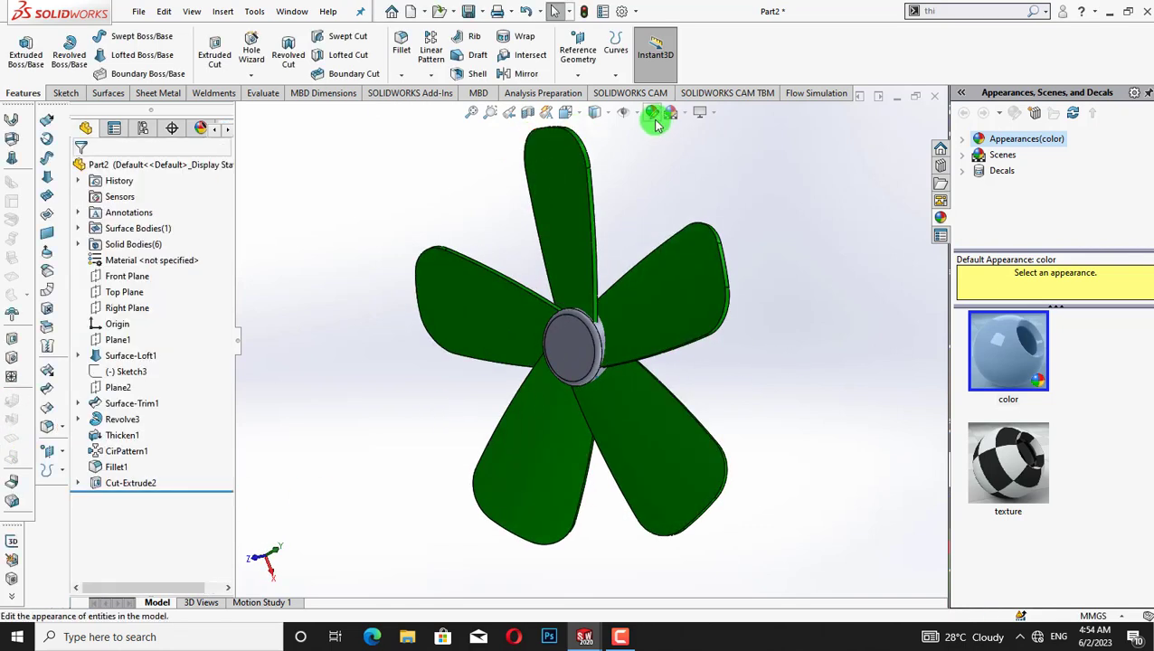
{"action": "left_click", "coordinate": [135, 457]}
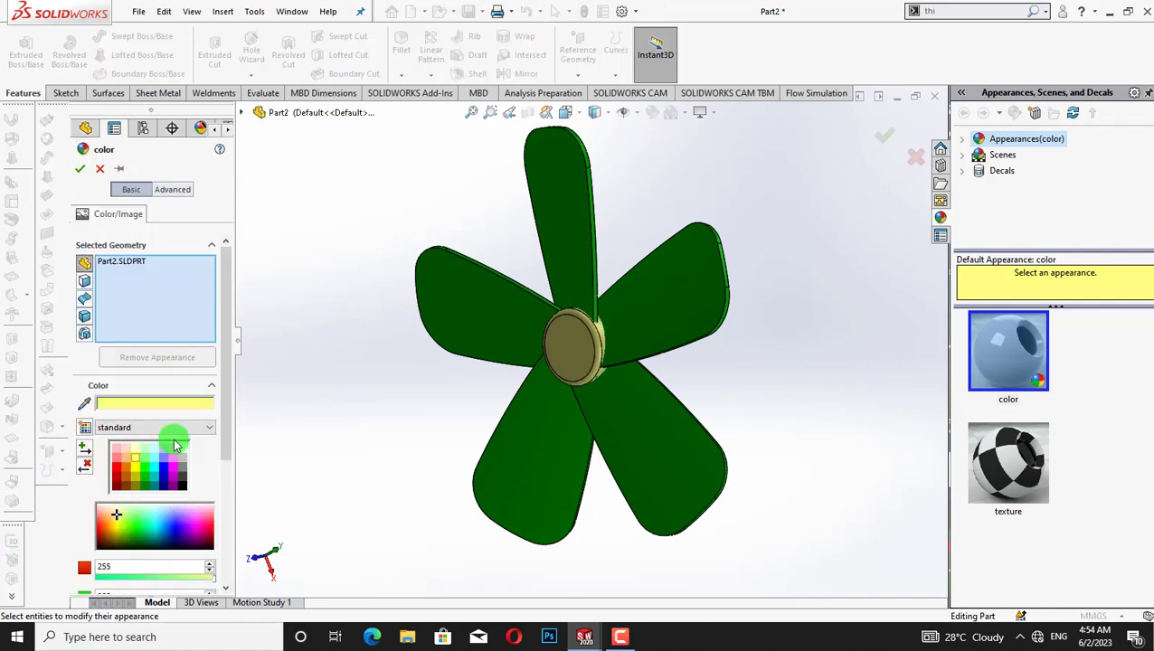
{"action": "left_click", "coordinate": [86, 173]}
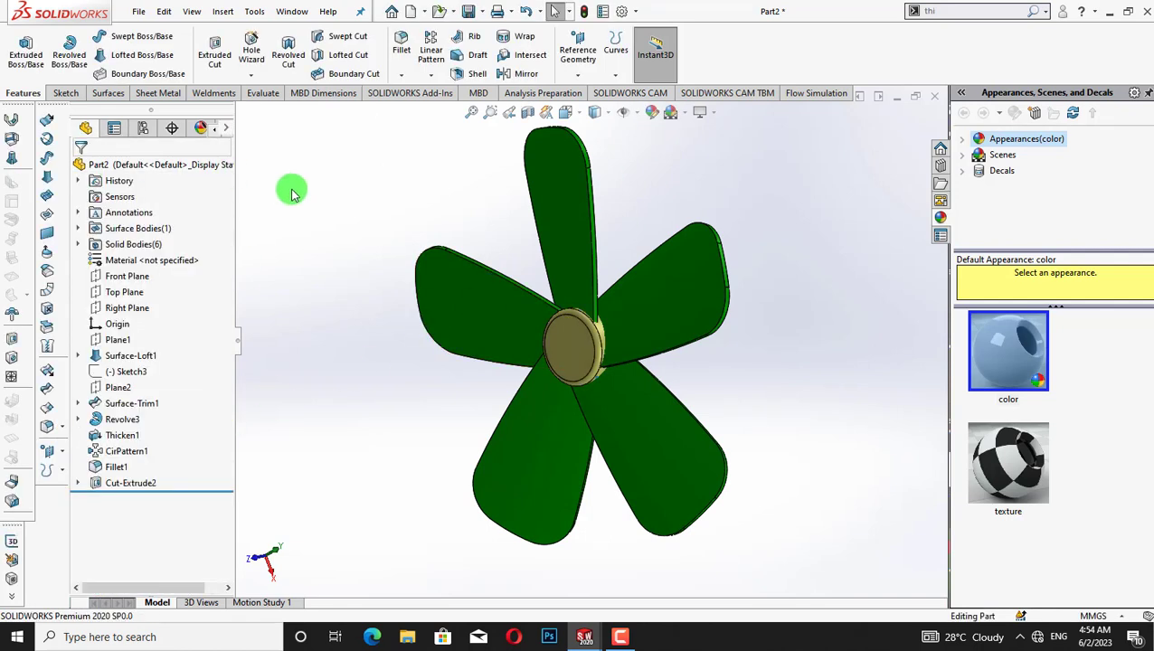
{"action": "key", "text": "ctrl+1"}
{"action": "key", "text": "ctrl+shift+z"}
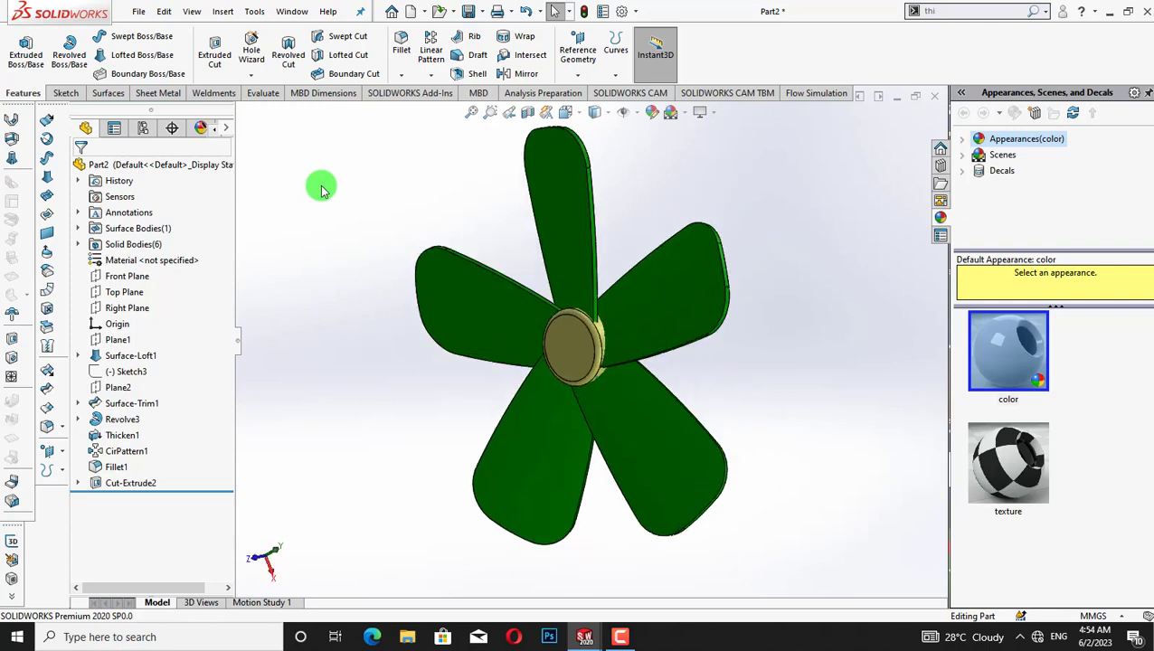